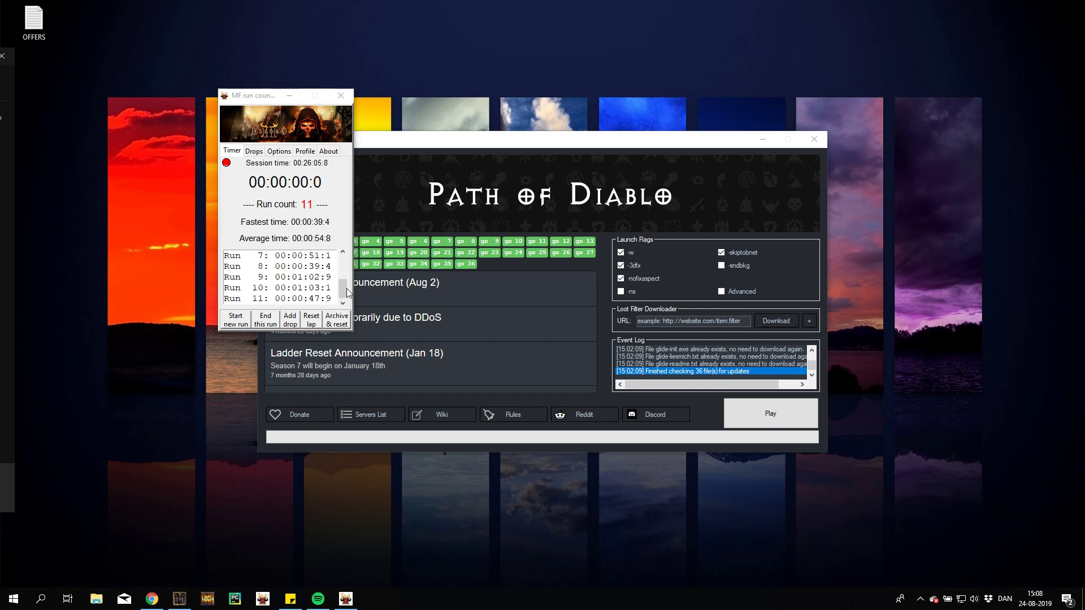
drag(346, 292, 342, 299)
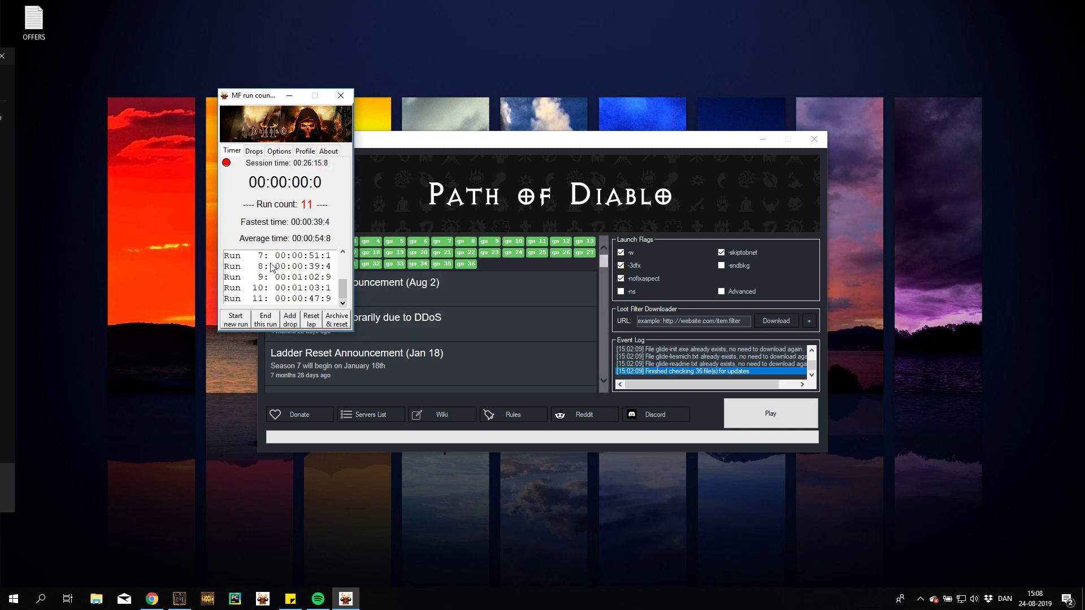
Step: Log runs 12 and 13 (fastest 7.0 s, average 47.7 s), then bring up the drop prompt
click(236, 321)
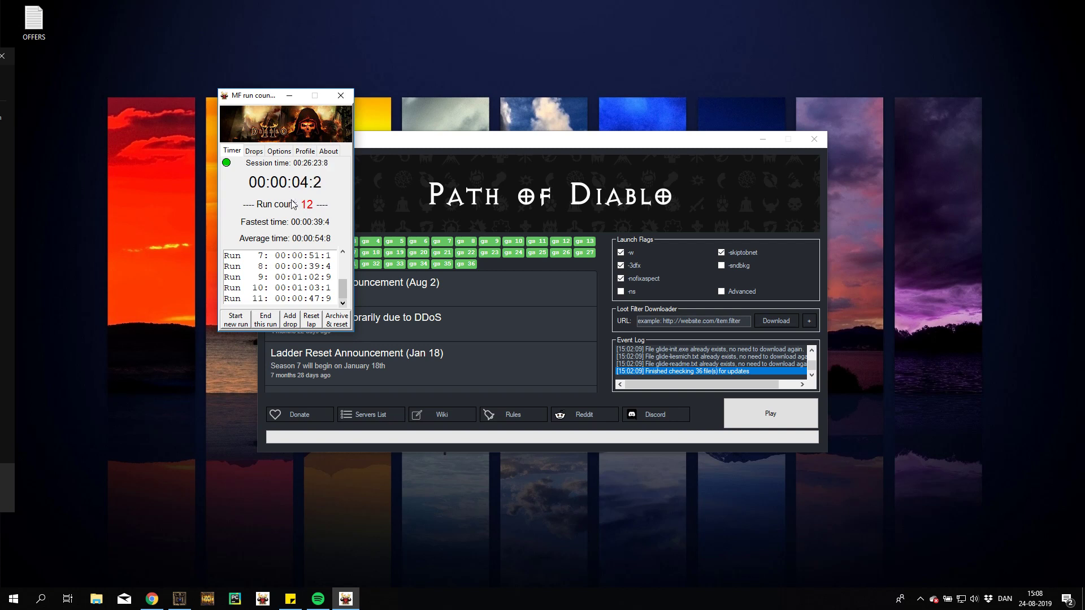
click(241, 321)
click(265, 326)
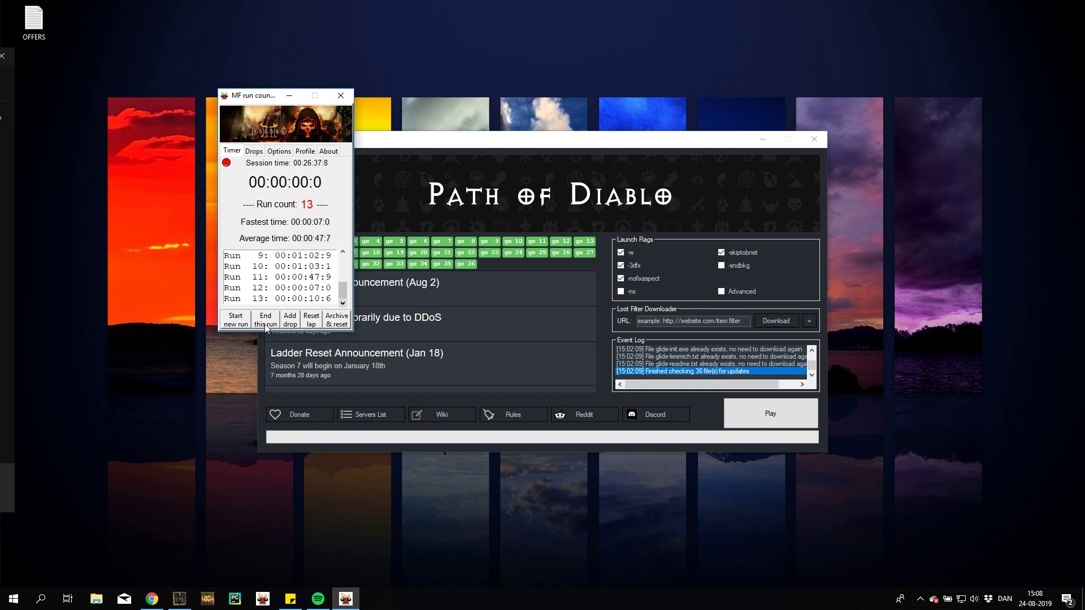
click(290, 327)
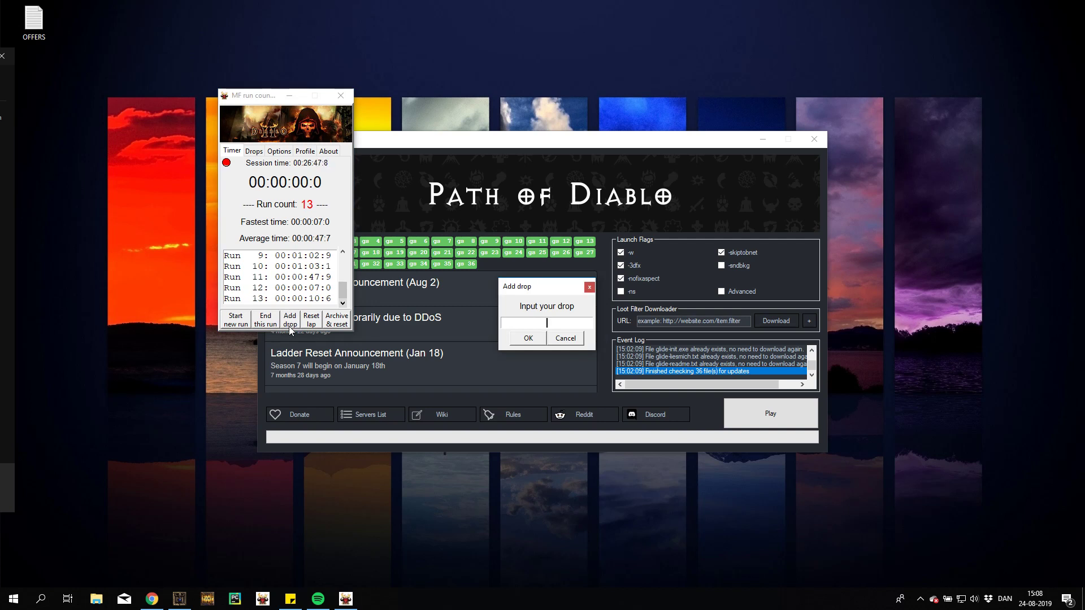
text(Shako)
Step: Record Shako as run 13's drop and check it in the Drops list
key(Return)
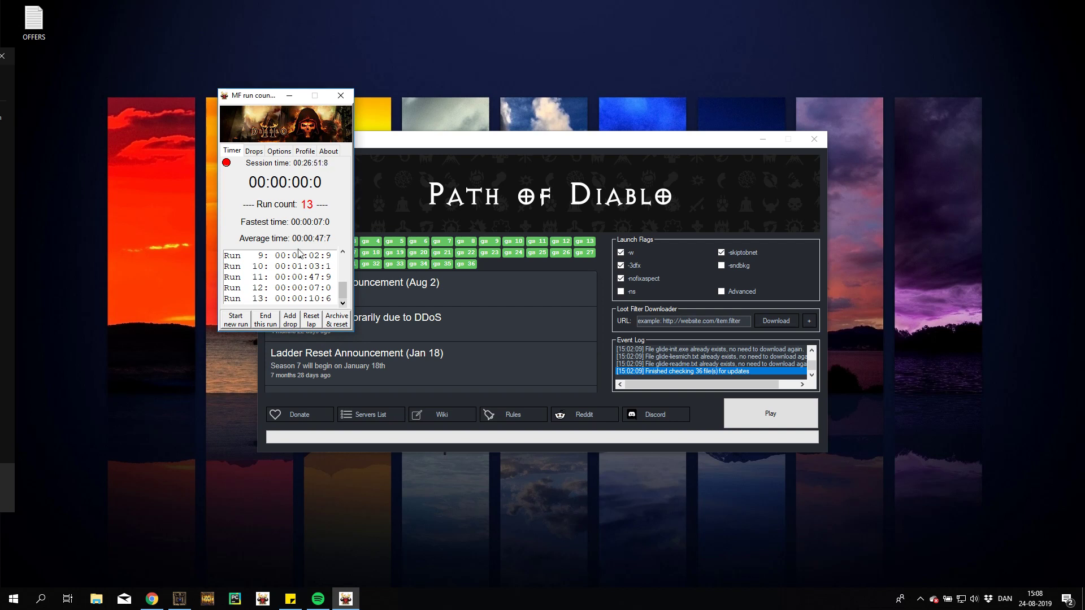
click(254, 152)
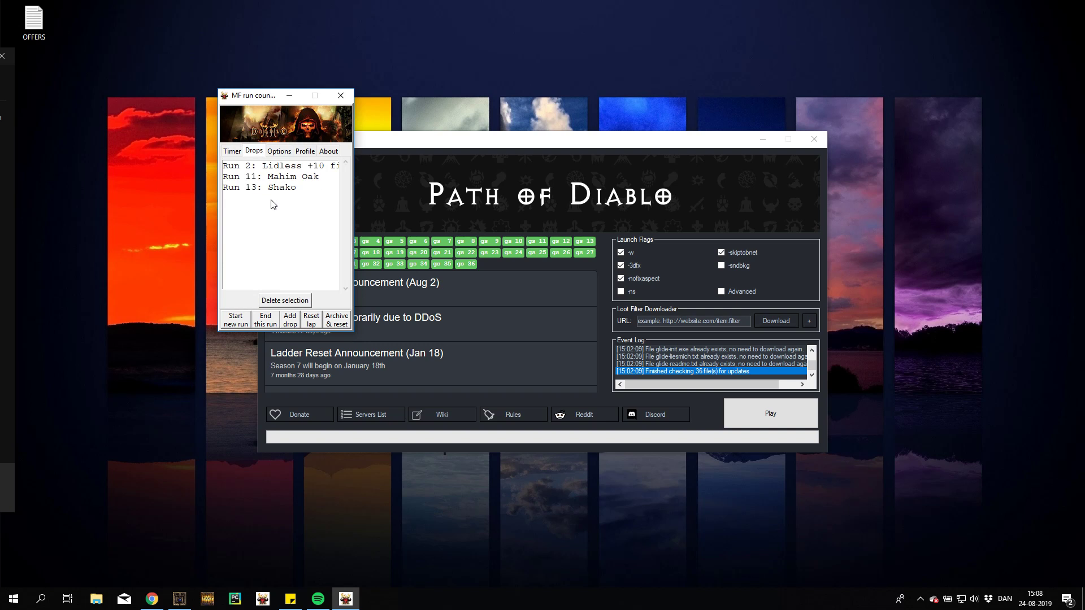
click(234, 155)
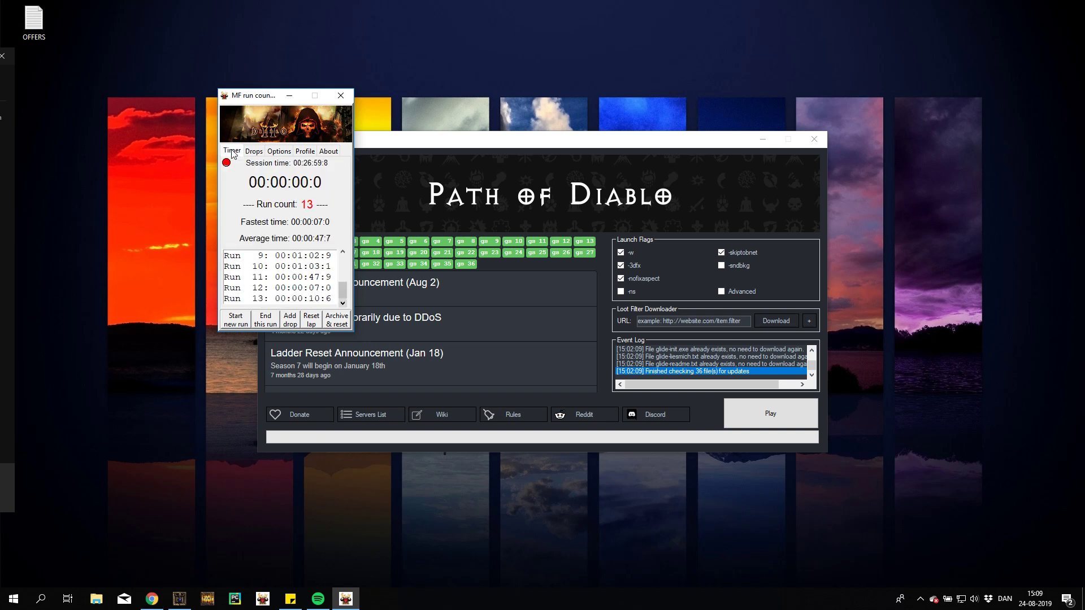
Step: Time and log run 14, resetting the lap once before ending it
click(237, 322)
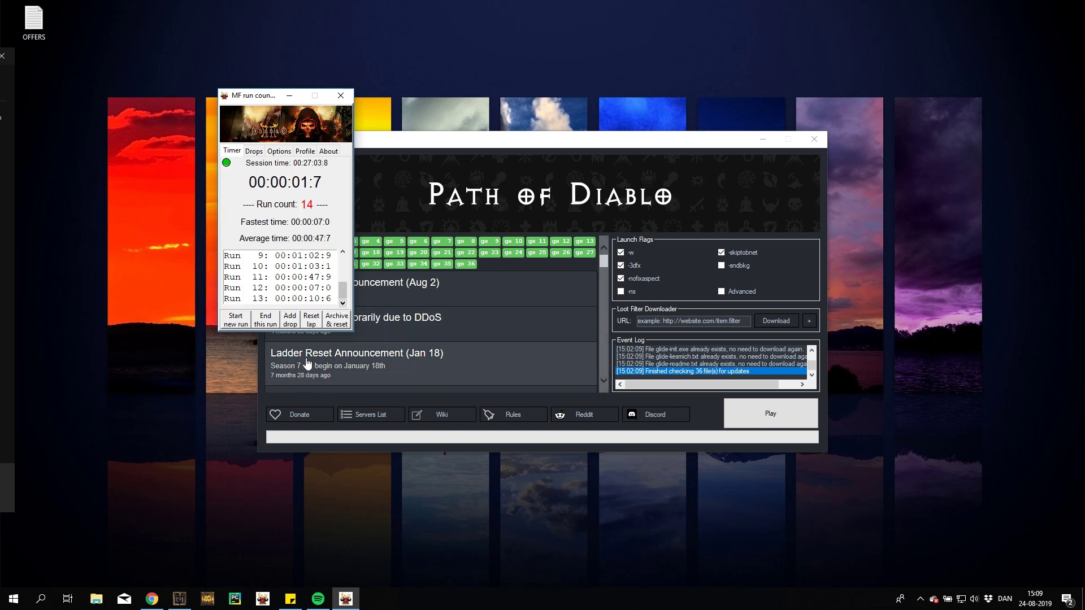
click(311, 320)
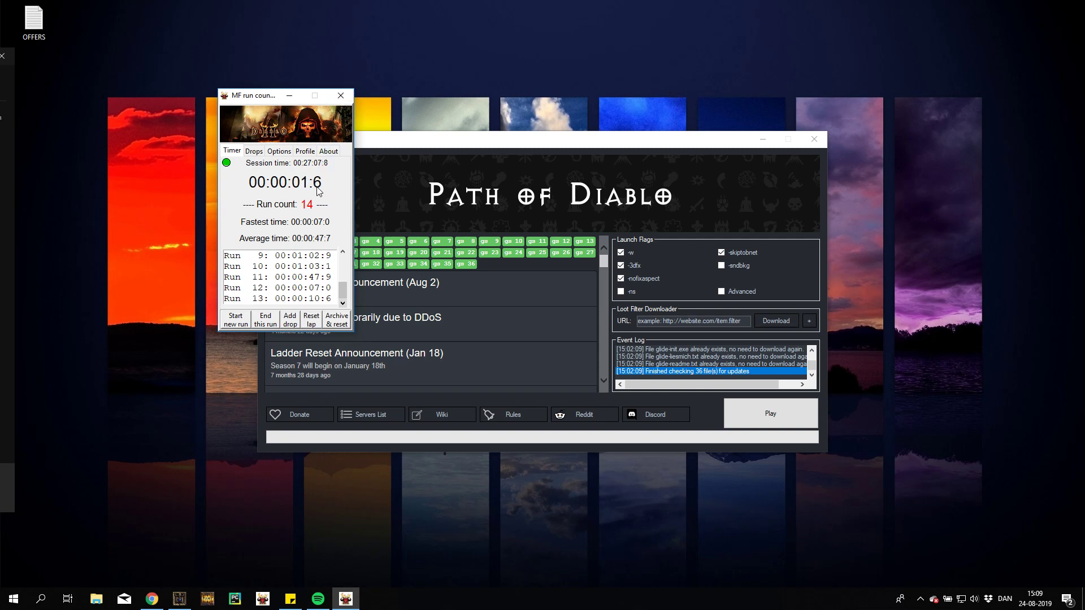
click(265, 319)
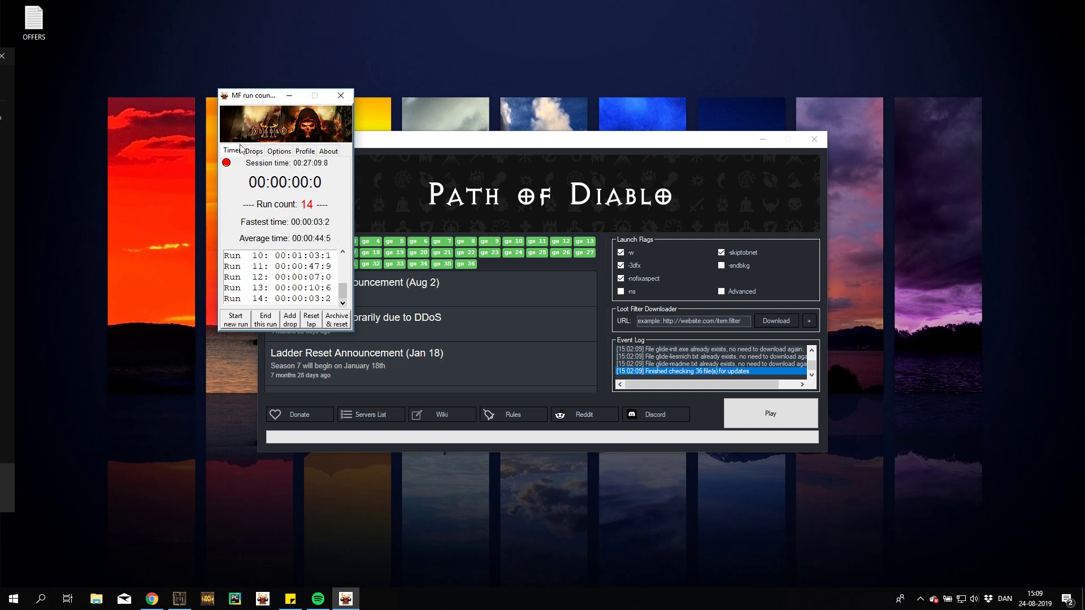
Step: Review the Drops list and select the 'Run 13: Shako' entry
click(253, 151)
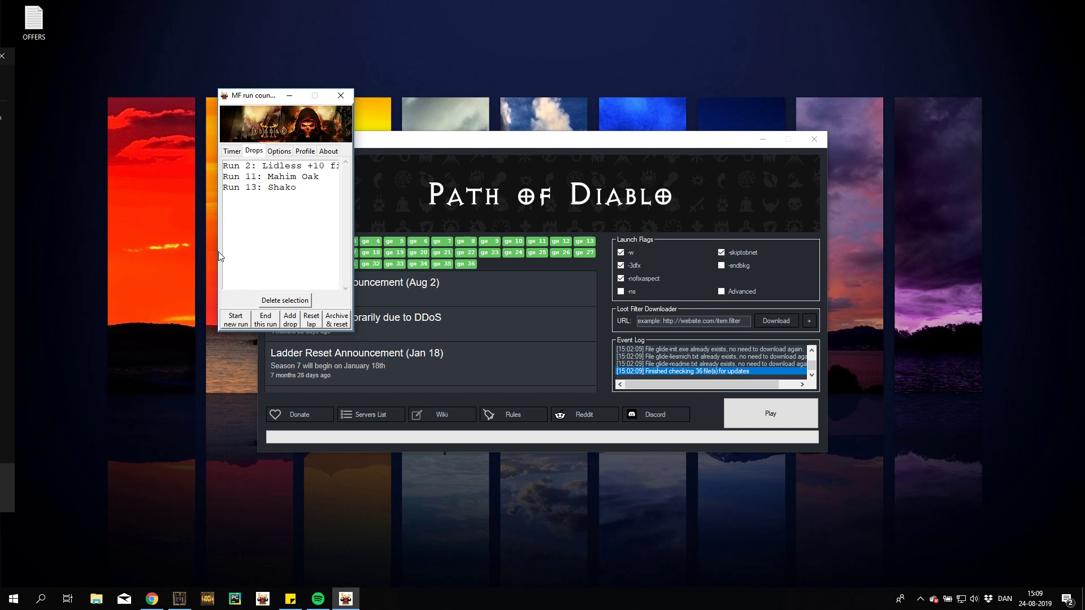
click(264, 188)
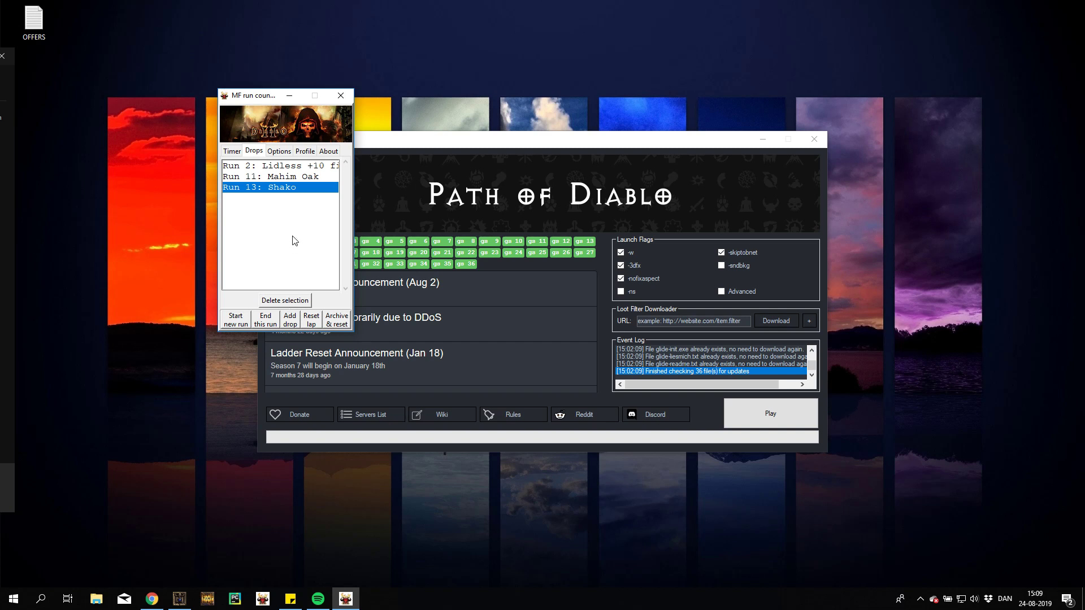
Step: Show the Options Hotkeys table of shortcuts for start, end, pause and other actions
click(279, 151)
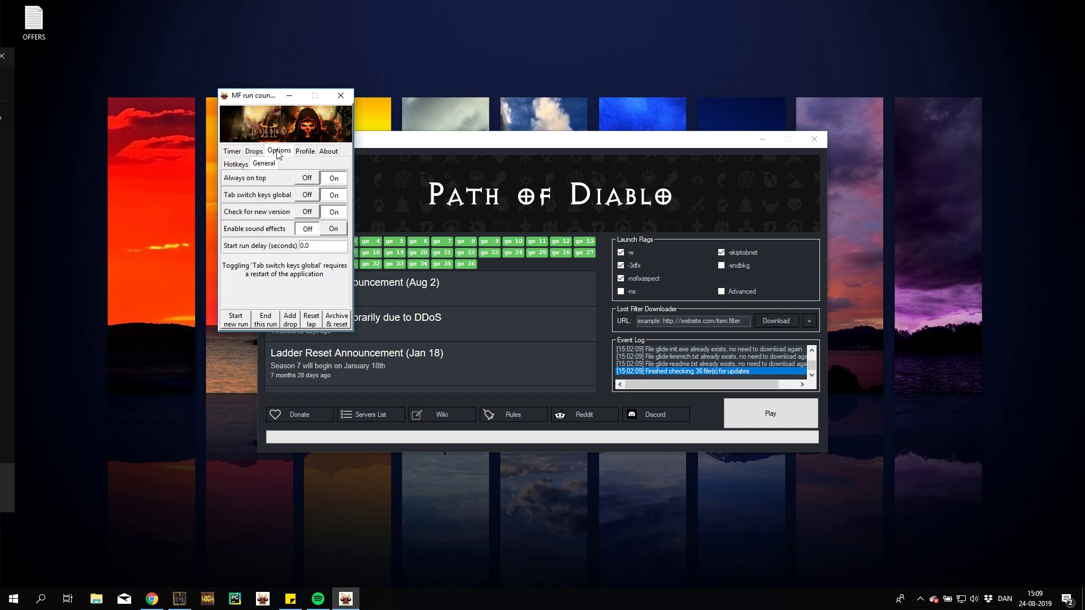
click(236, 163)
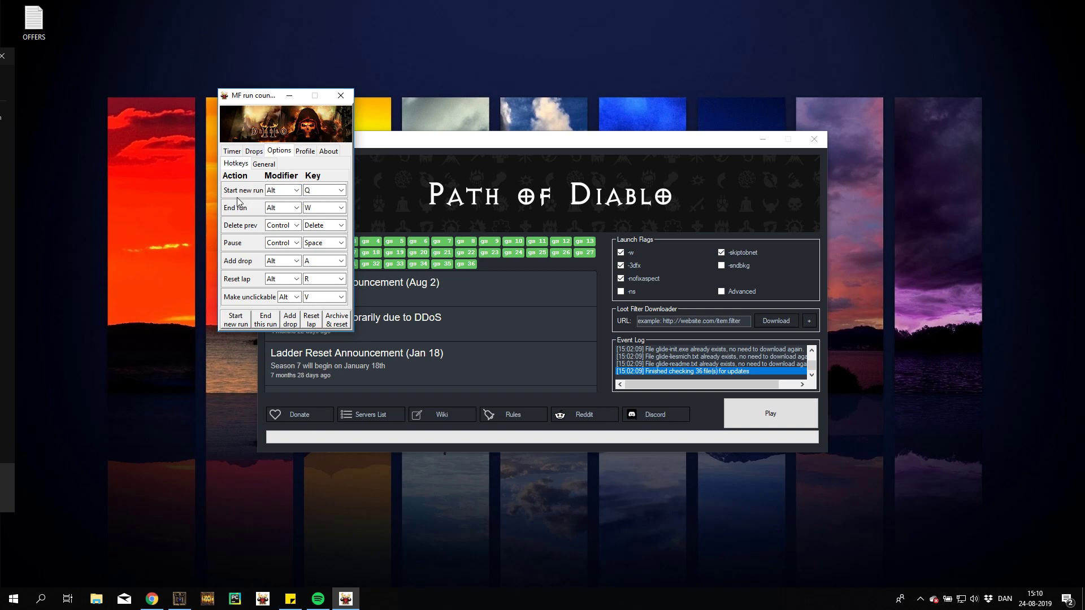
Step: Back on the timer, log run 15 at 4.1 seconds using the start and end hotkeys
click(232, 151)
mouse_move(446, 148)
mouse_down()
mouse_move(608, 130)
mouse_move(574, 134)
mouse_up()
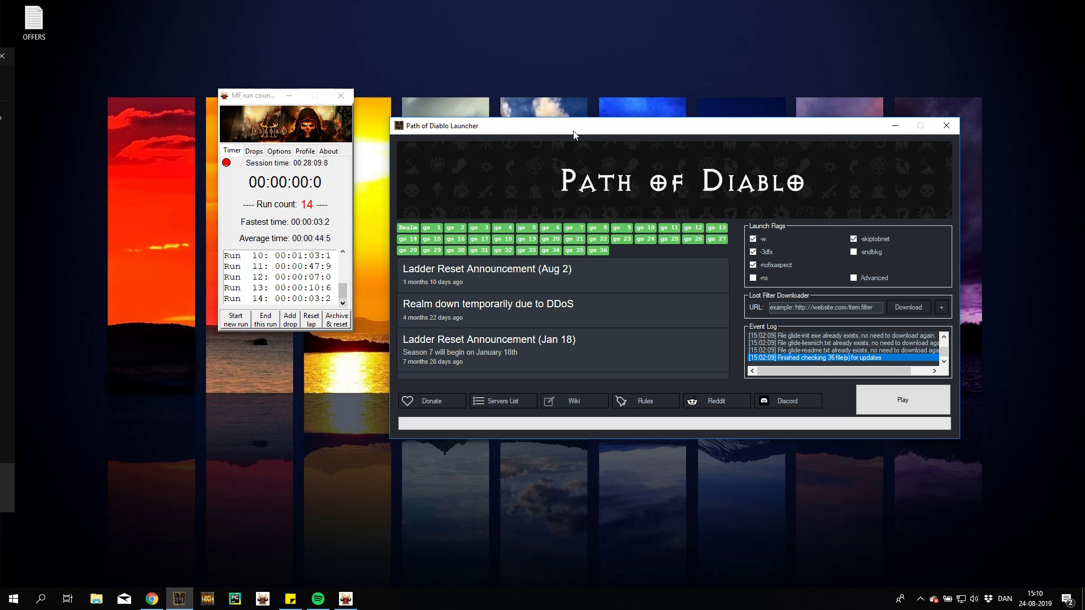
key(F1)
key(F2)
Step: Check the hotkeys, then delete the most recent runs with Ctrl+Delete
click(277, 151)
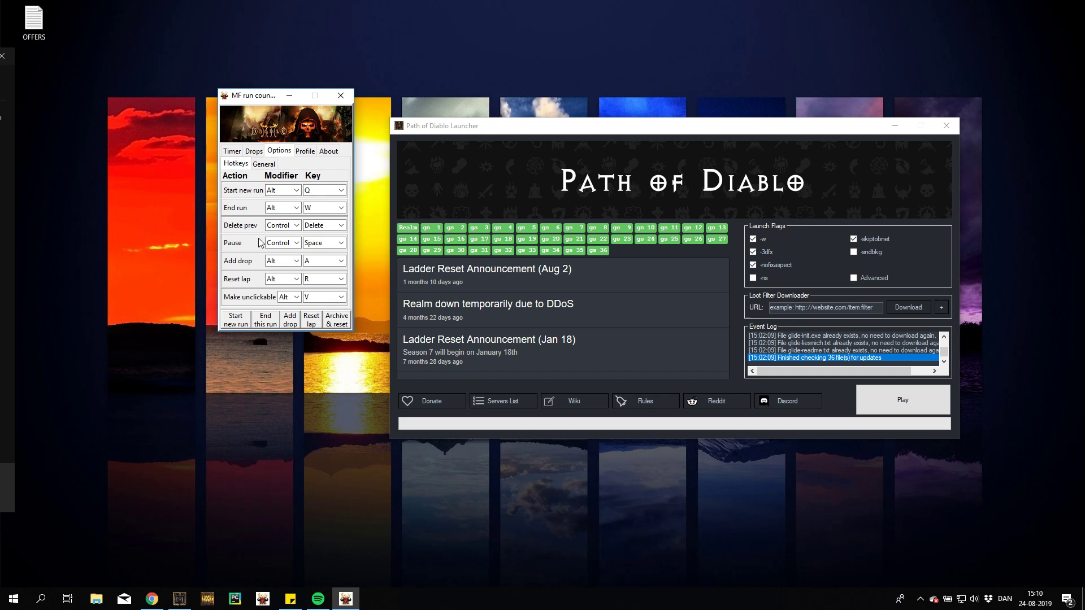
click(231, 152)
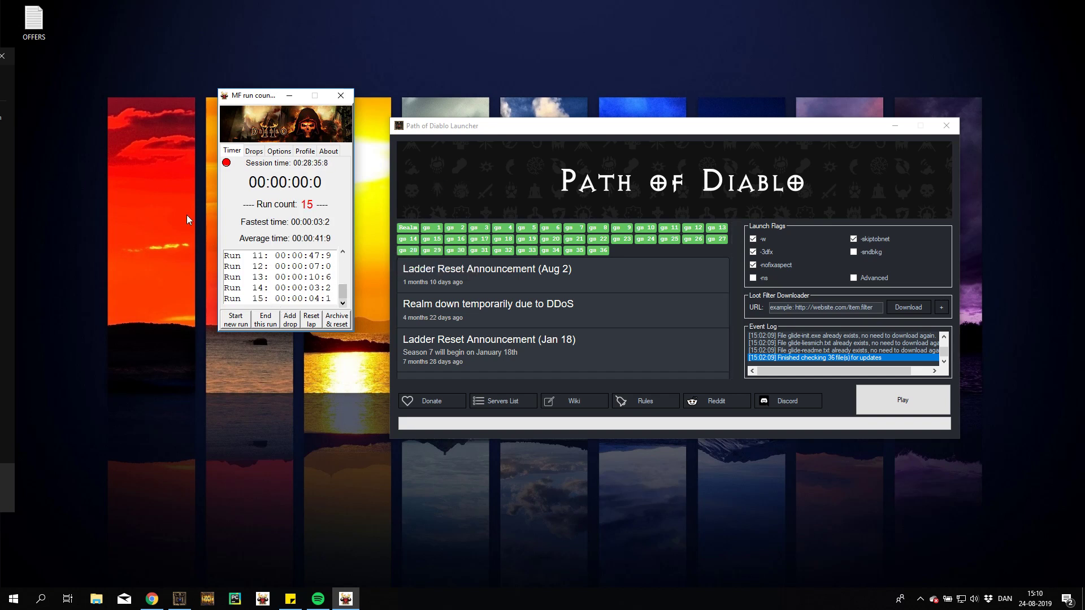
key(ctrl+Delete)
key(ctrl+Delete)
key(ctrl+Delete)
key(ctrl+Delete)
Step: Pause the timer, freezing session time at 28:51.8 with 11 runs listed
click(279, 151)
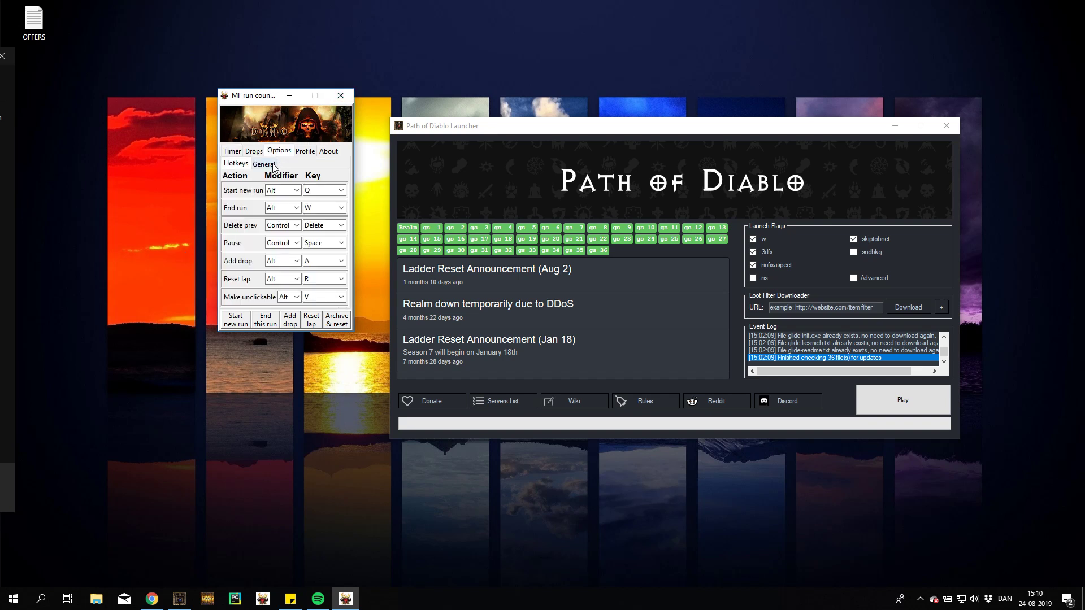
click(232, 151)
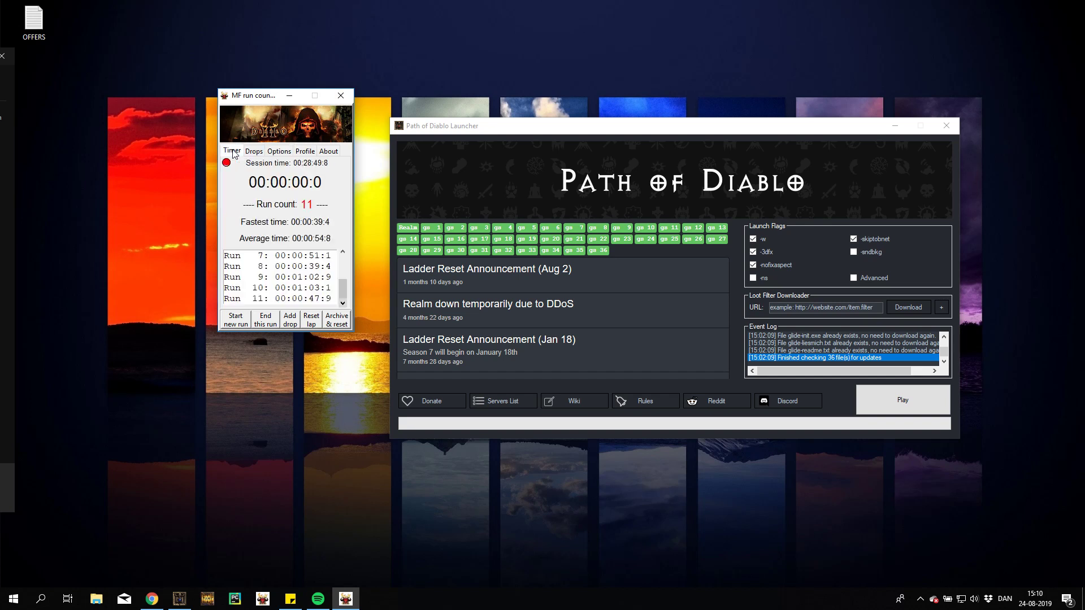
key(space)
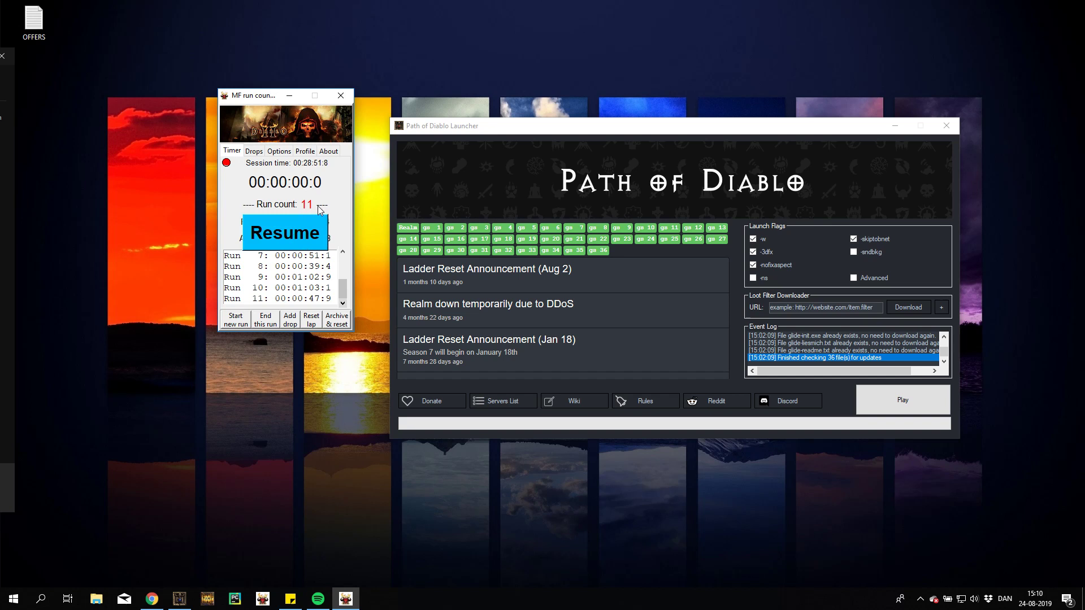
Step: Time run 12 at 3.3 seconds, pausing and resuming once, then view the hotkey settings
click(292, 236)
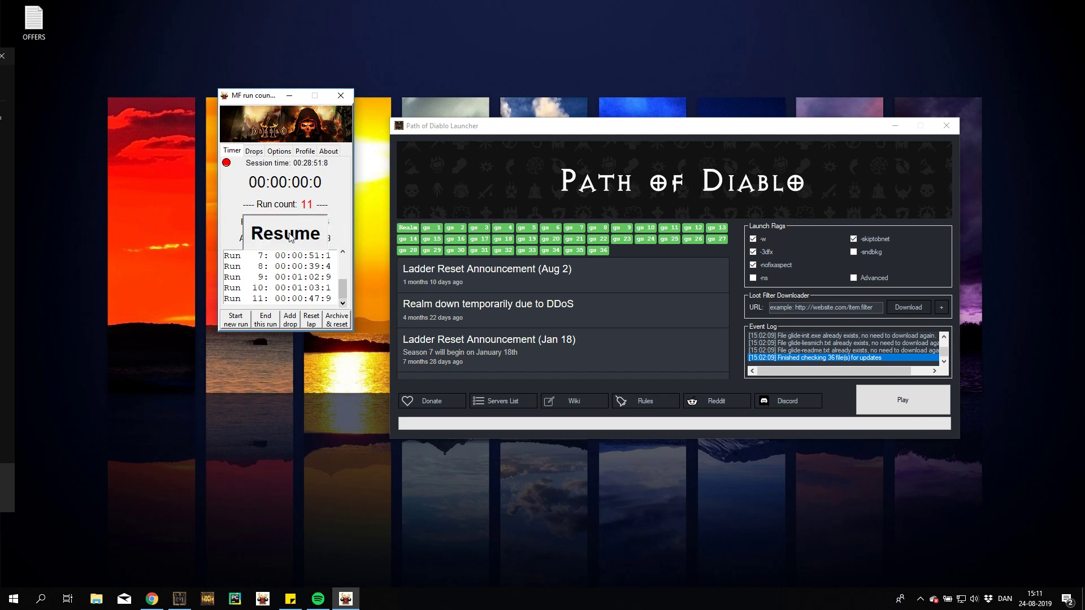
click(279, 185)
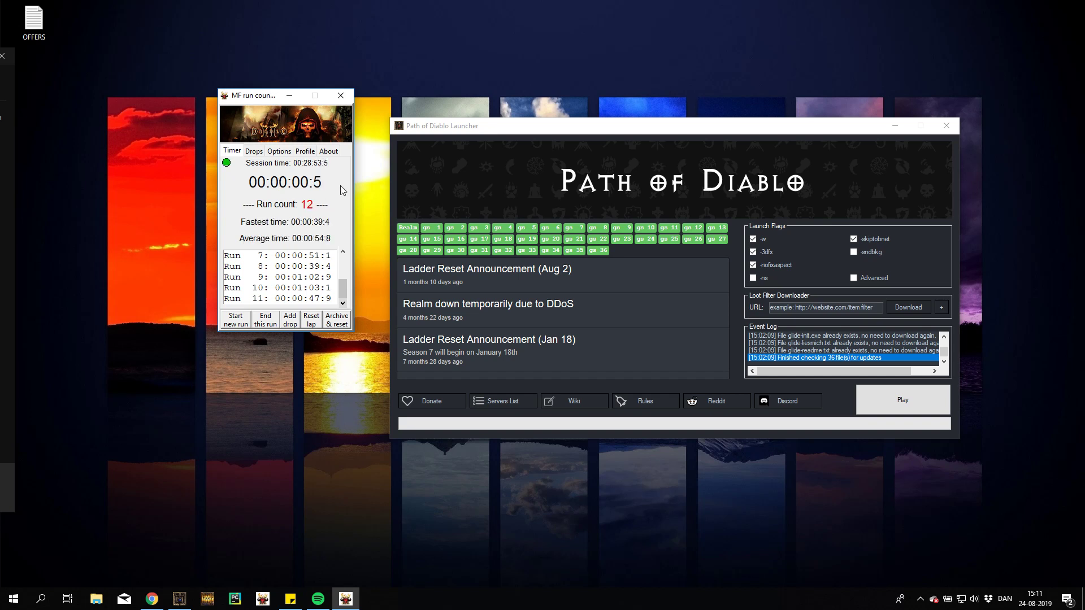
click(292, 201)
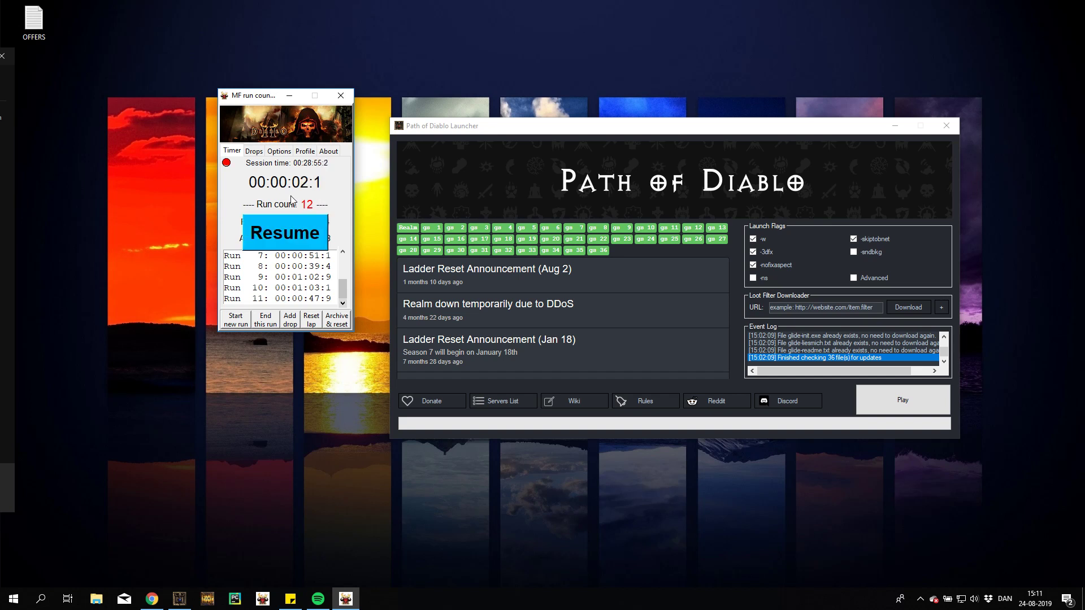
click(292, 200)
click(292, 200)
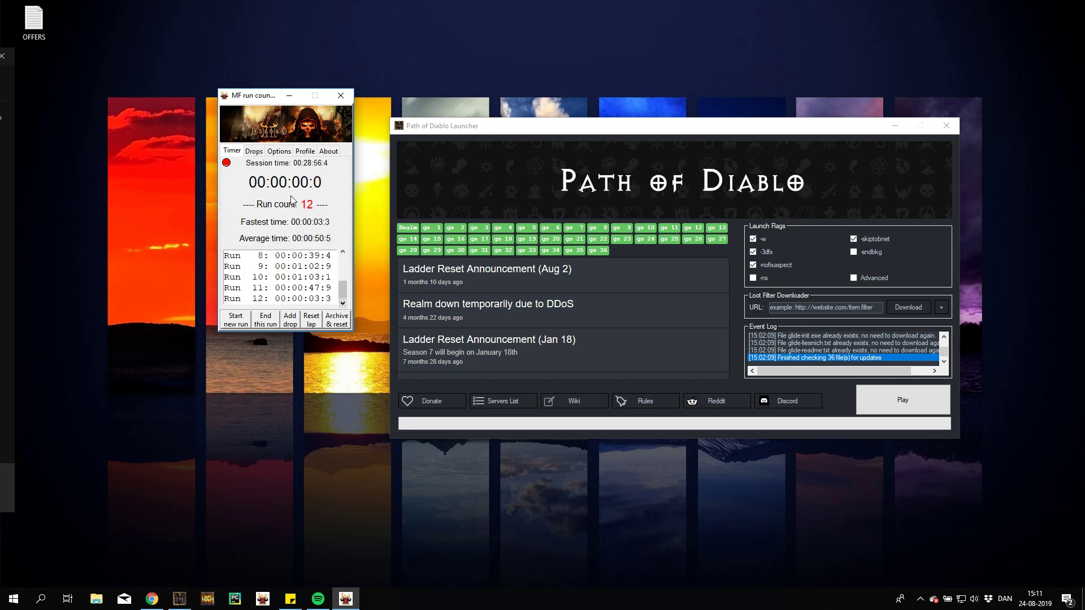
click(280, 151)
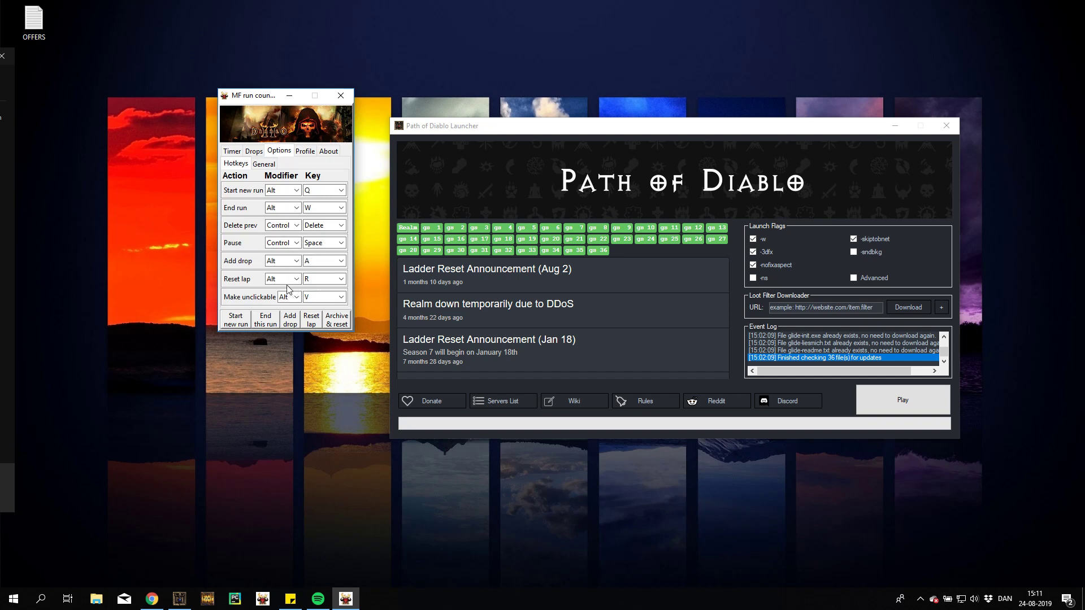
Step: Log Shako as run 12's drop and verify it in the Drops list
click(232, 153)
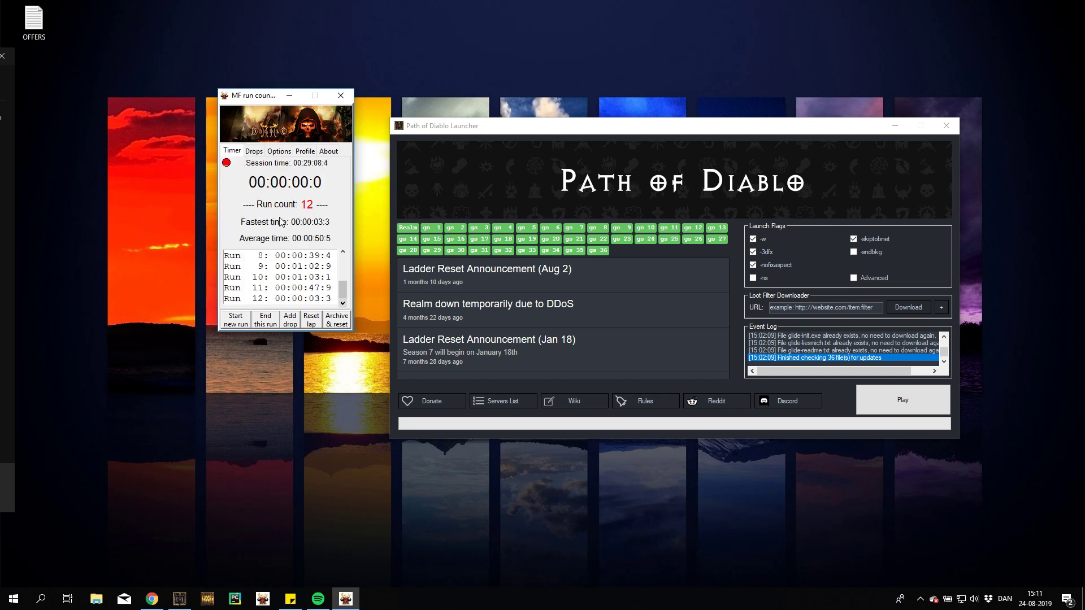
key(F2)
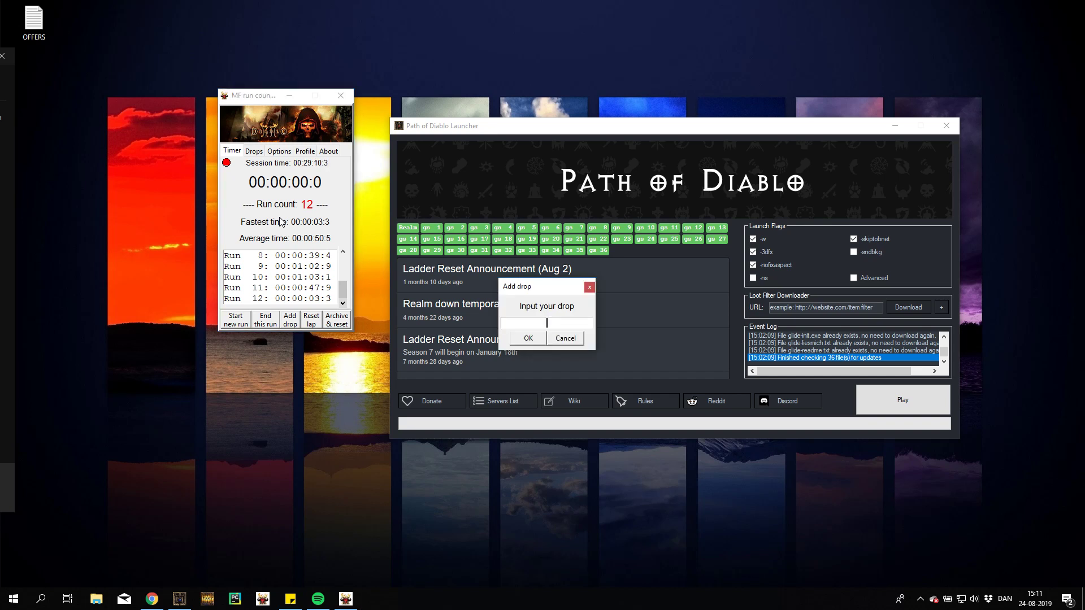
text(hako)
key(Return)
click(253, 151)
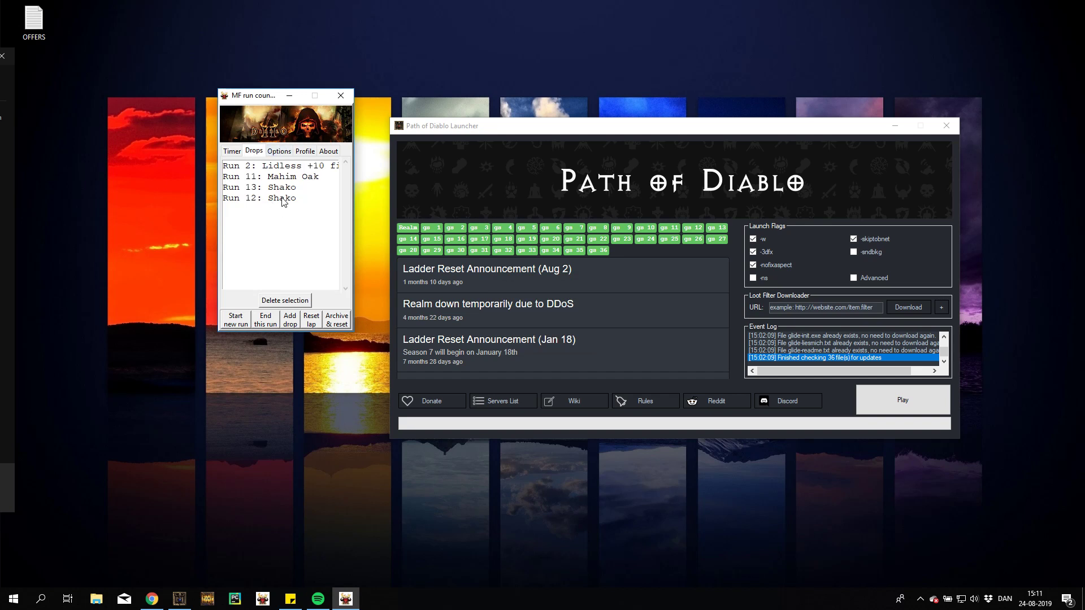
click(278, 151)
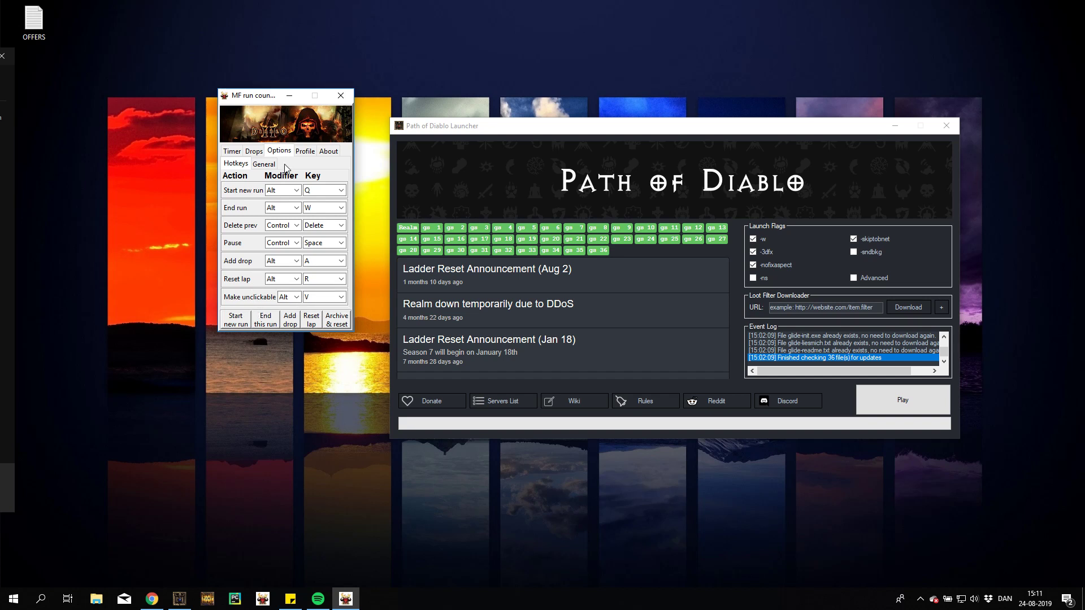
Step: Turn Always on top off and back on while rearranging the counter and launcher windows
drag(254, 95, 300, 105)
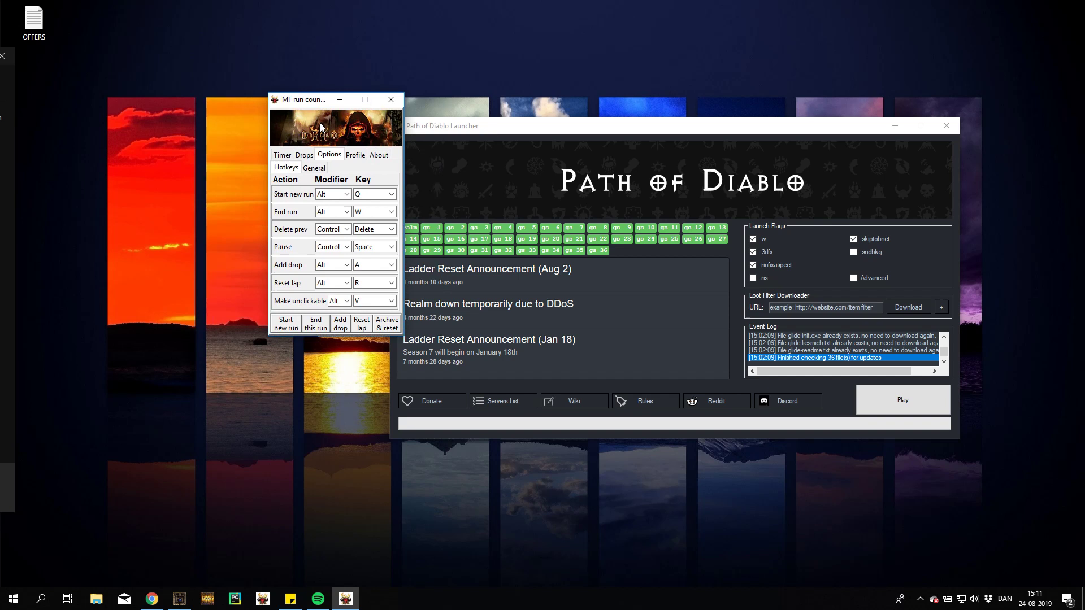
click(308, 174)
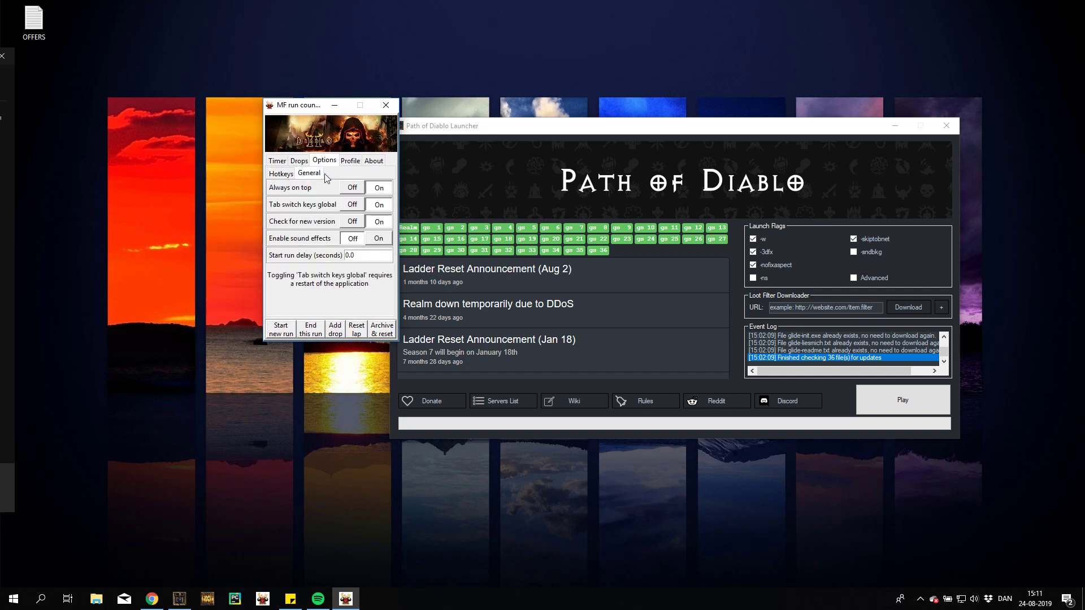
drag(330, 106, 371, 91)
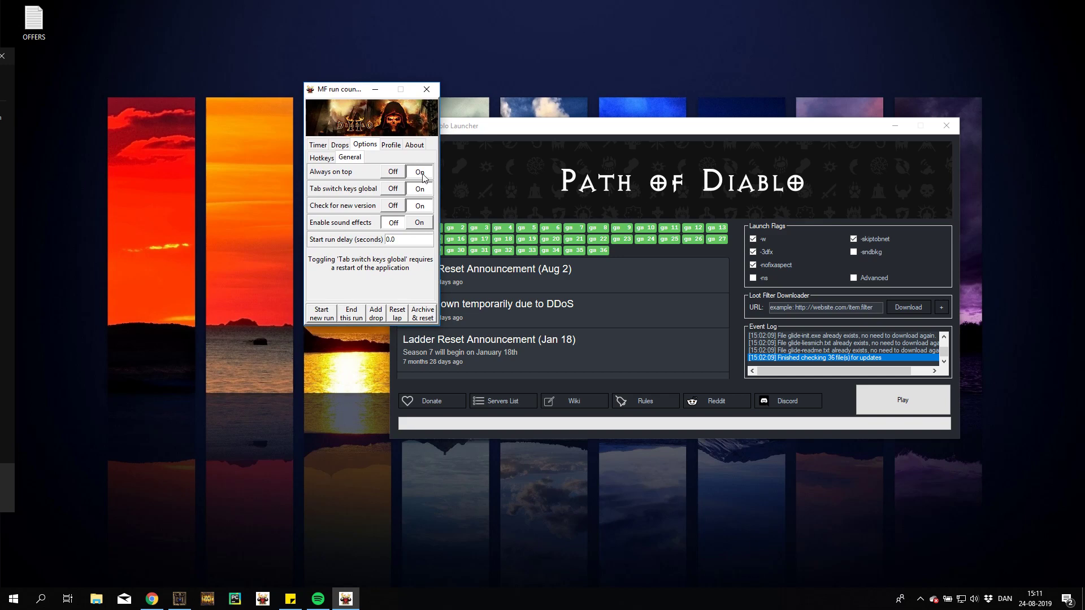
drag(395, 125, 494, 128)
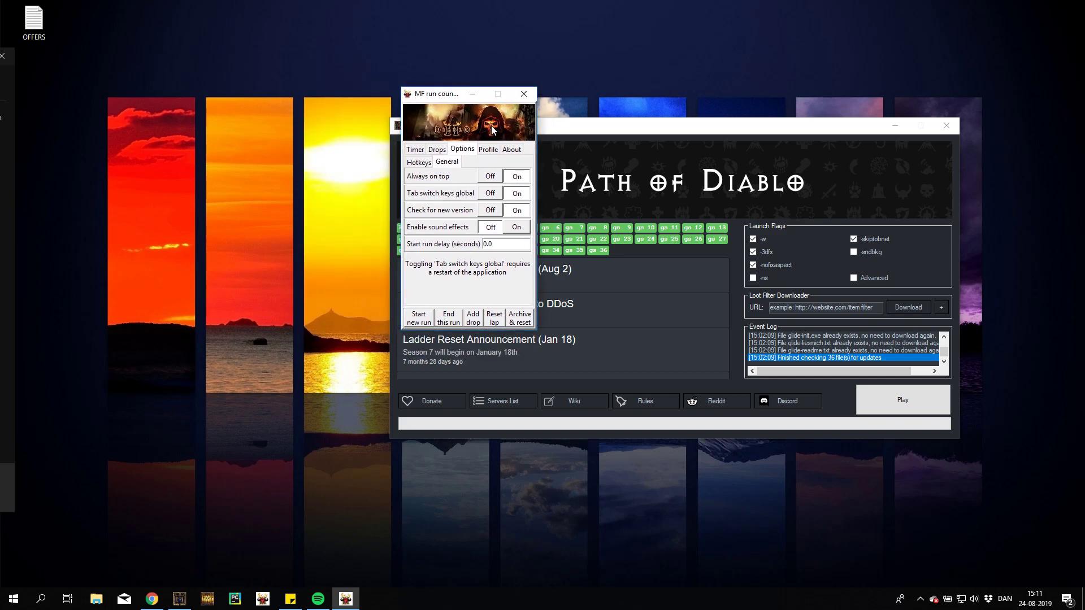
mouse_move(561, 126)
mouse_down()
mouse_move(550, 147)
mouse_move(565, 139)
mouse_move(522, 149)
mouse_up()
click(491, 176)
drag(482, 118, 428, 108)
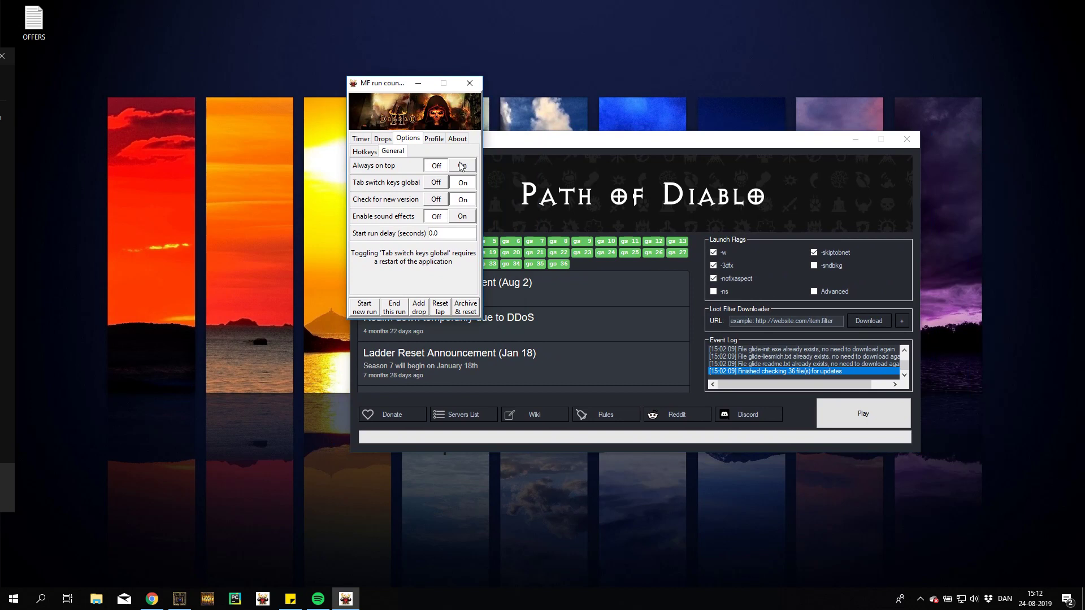
click(462, 167)
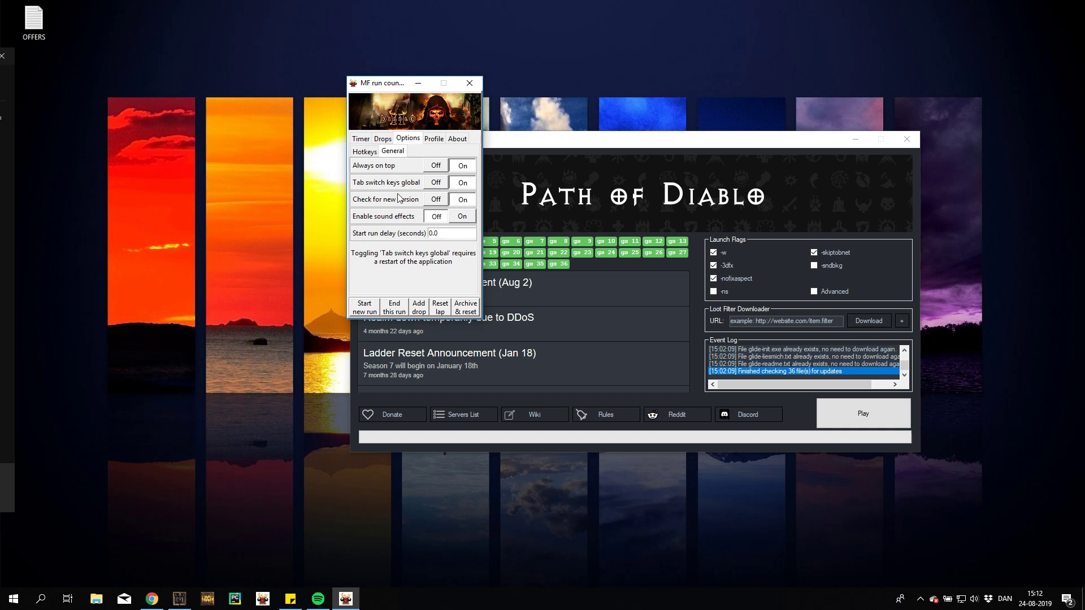
Step: Cycle sections with Ctrl+Tab, set Tab switch keys global off, and nudge the window down
key(ctrl+Tab)
key(ctrl+Tab)
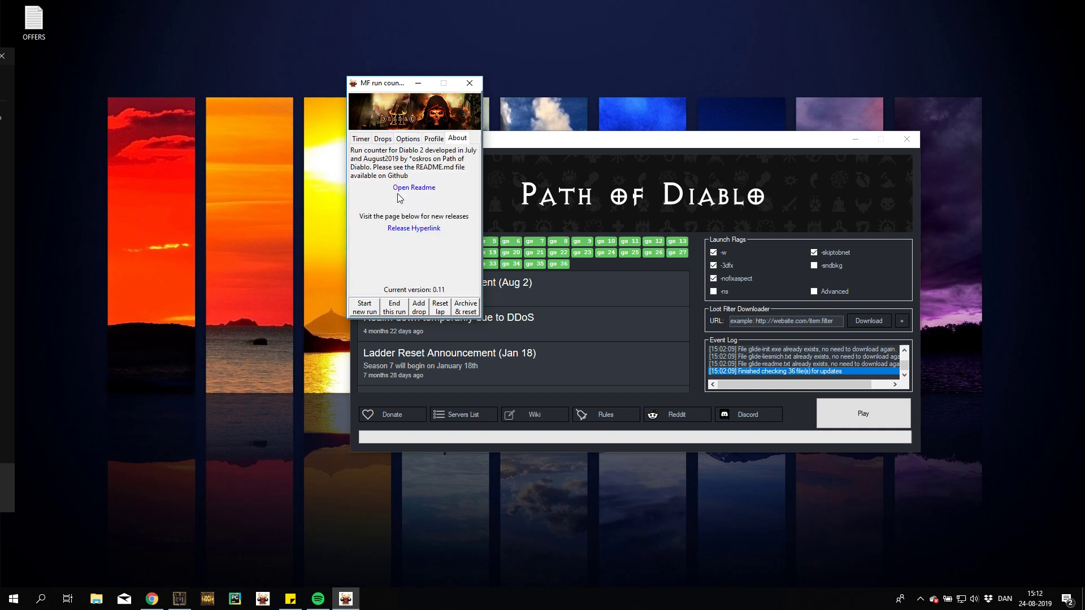
key(ctrl+Tab)
key(ctrl+Tab)
key(ctrl+Tab)
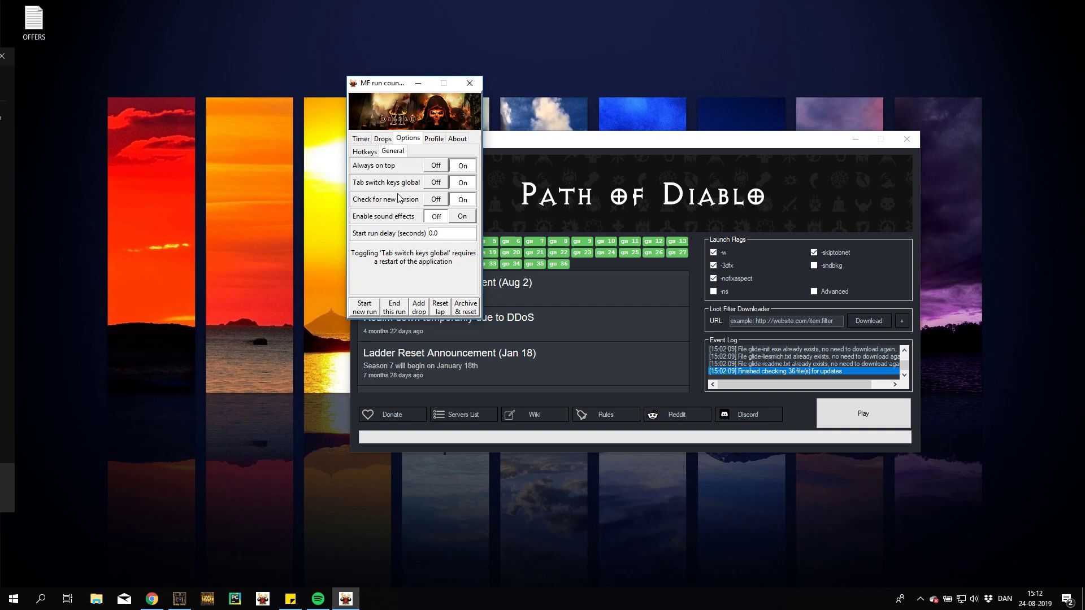
click(436, 184)
drag(401, 117, 400, 134)
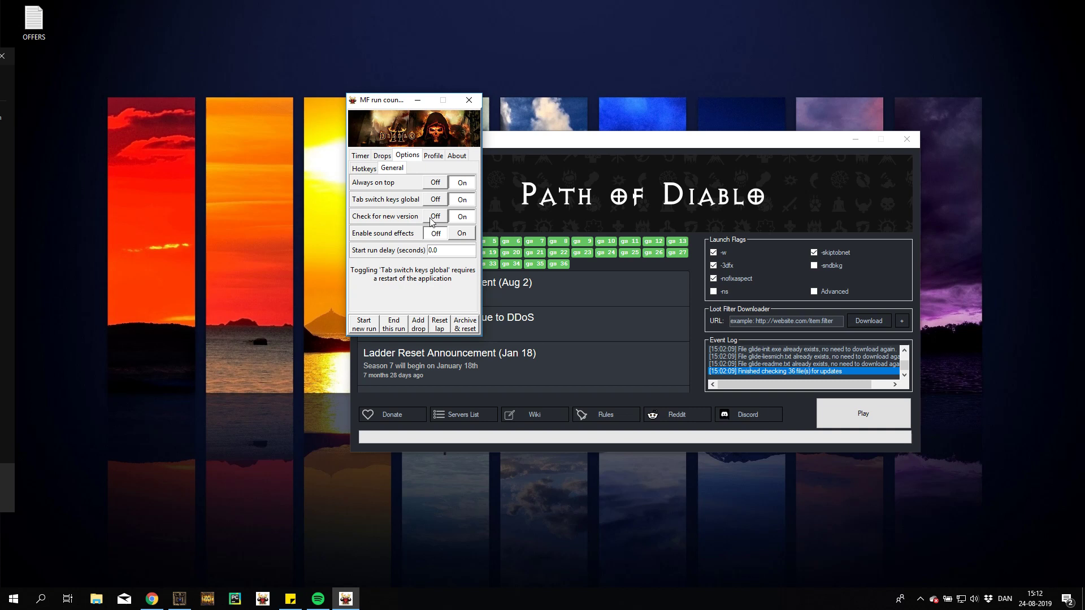
Step: Turn sound effects on and log a few quick runs with the F1 hotkey
click(460, 234)
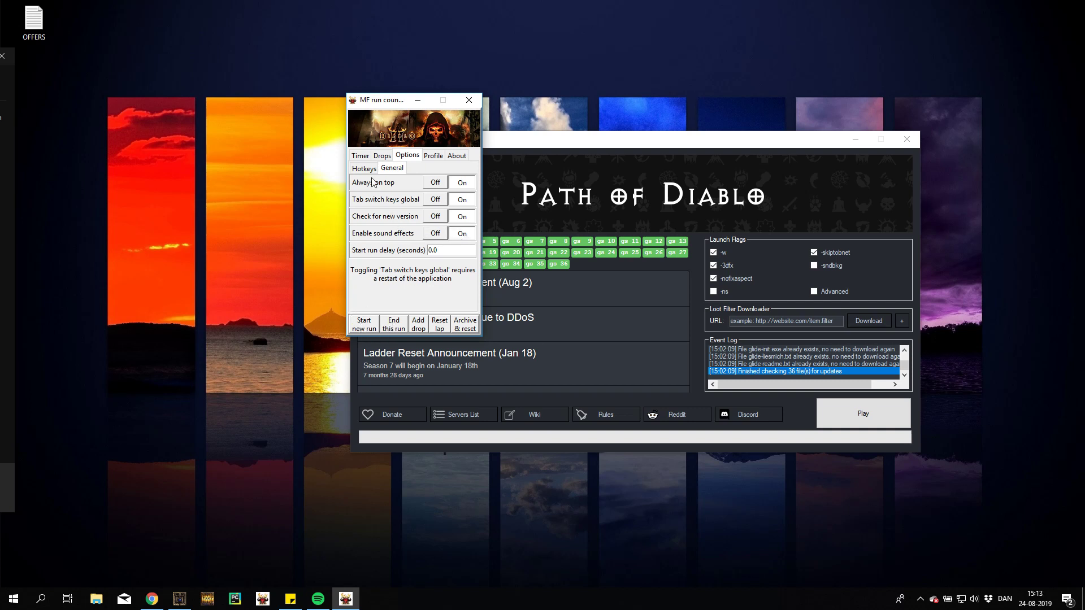
click(360, 158)
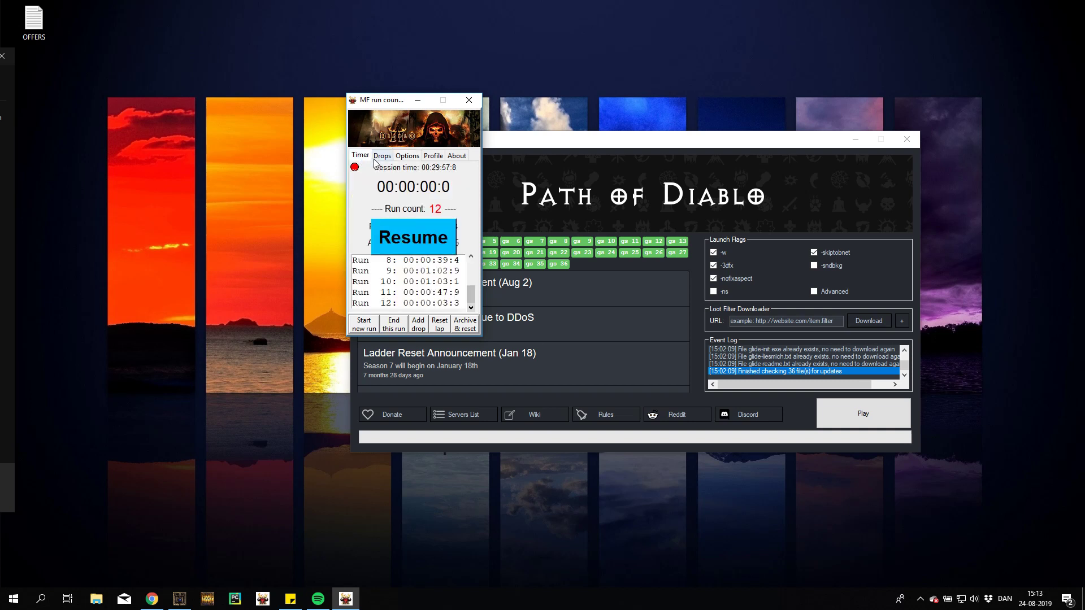
key(F1)
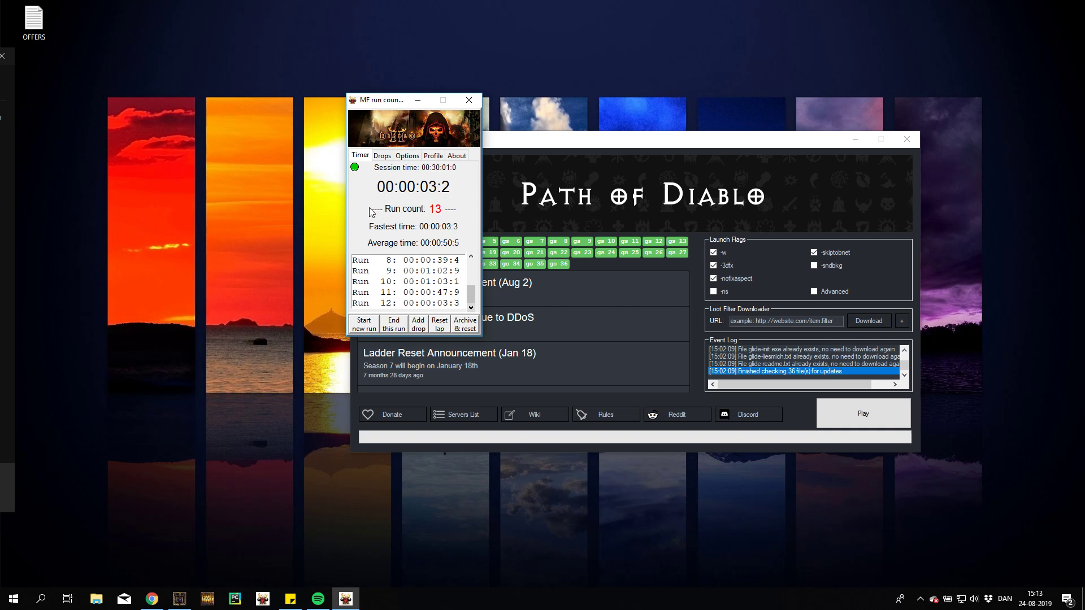
key(F1)
key(F1)
Step: Turn sound effects off and time run 16 for about two seconds
click(406, 157)
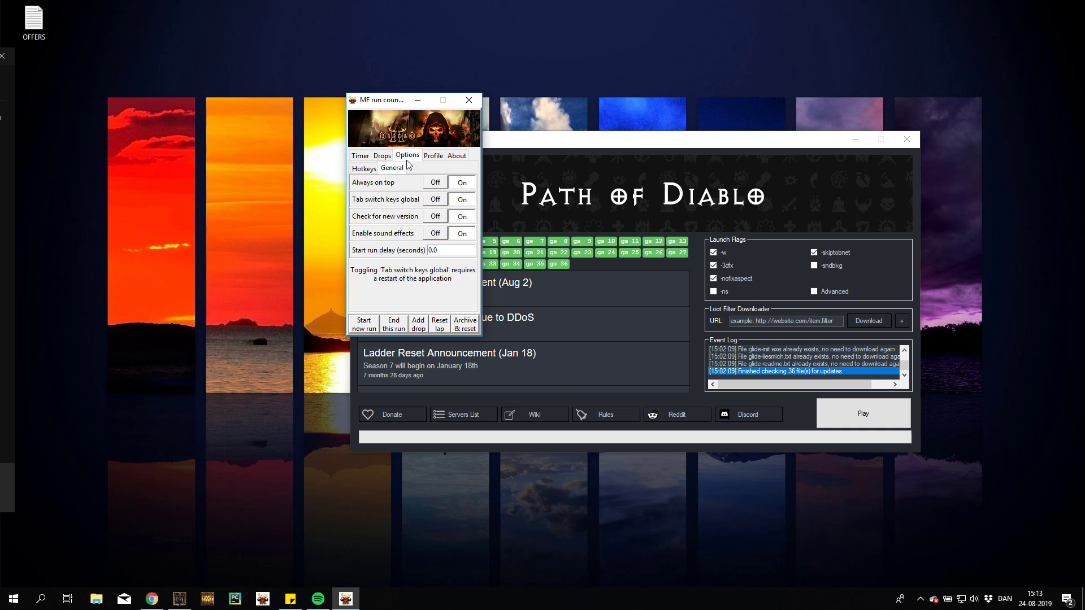
click(435, 234)
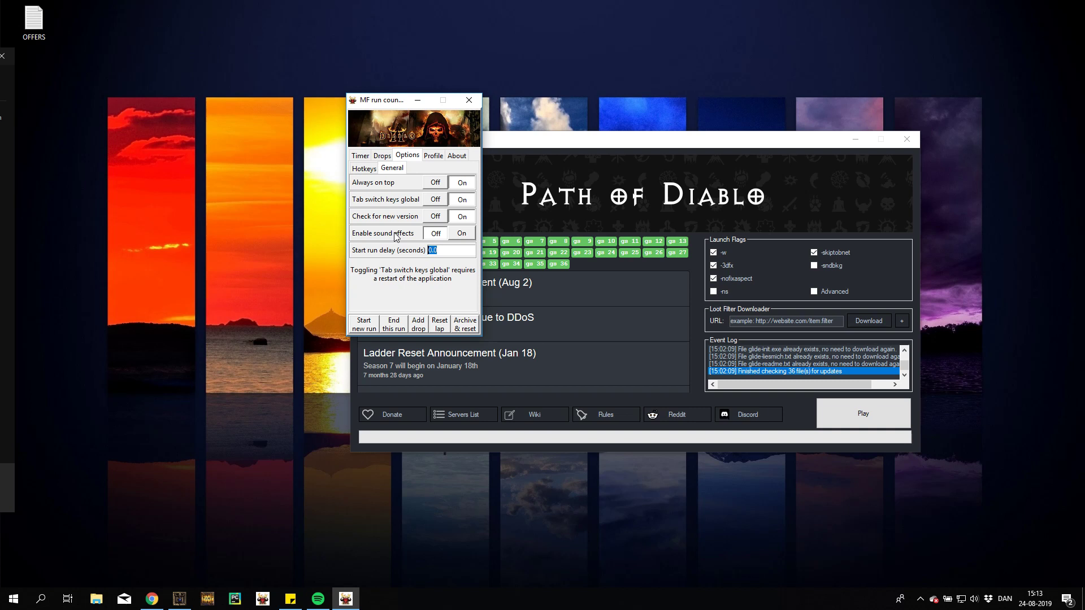
click(360, 156)
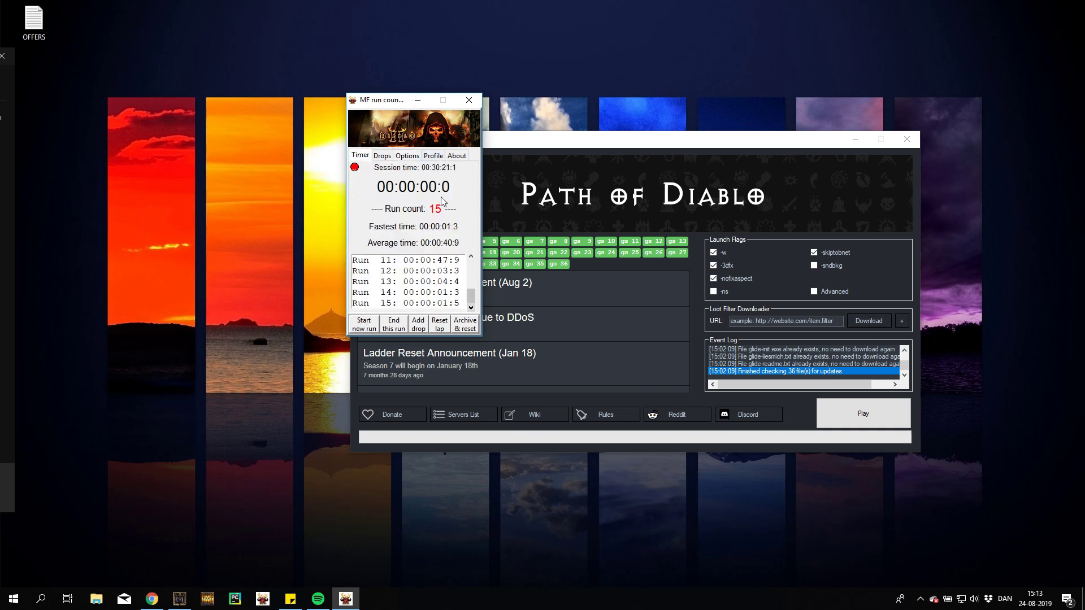
key(F1)
click(394, 324)
click(407, 156)
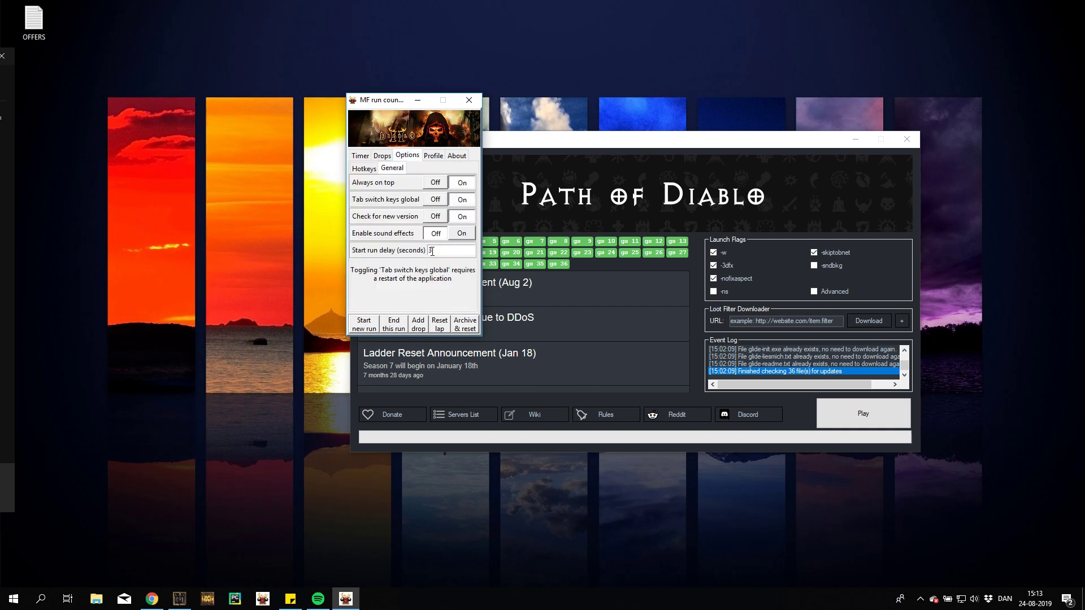
text(0)
Step: Show the Mephisto profile's statistics: 401 runs, 32 drops, 72.37% time in runs
click(433, 156)
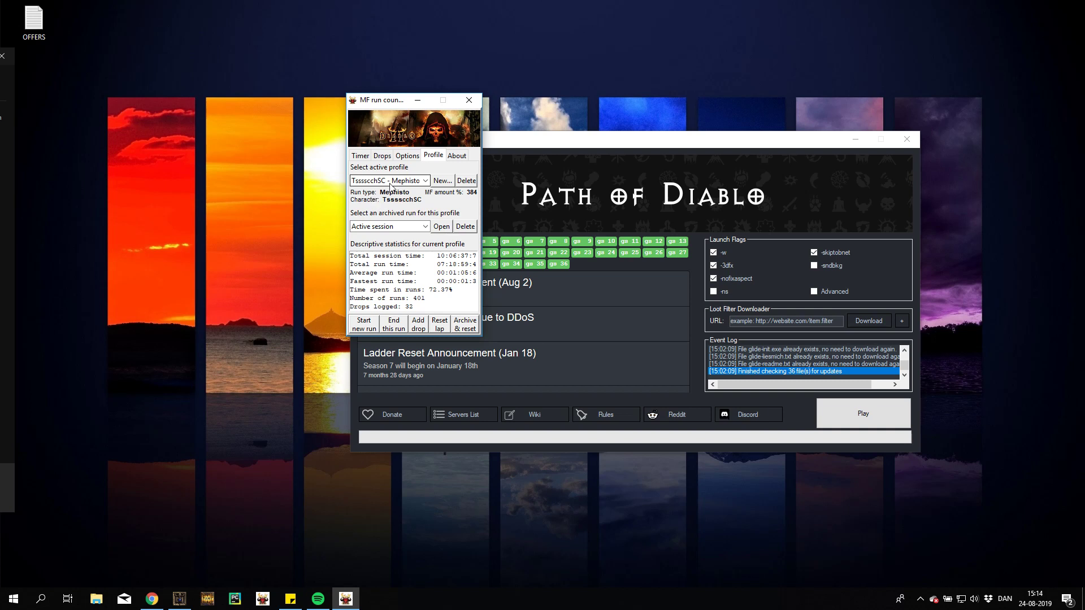
click(426, 182)
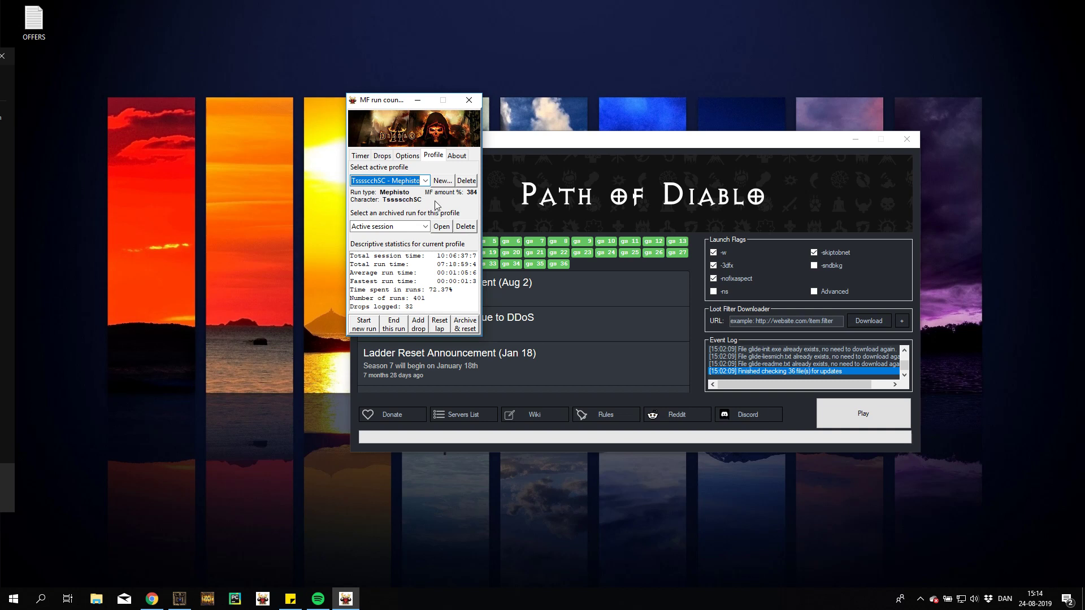
click(441, 180)
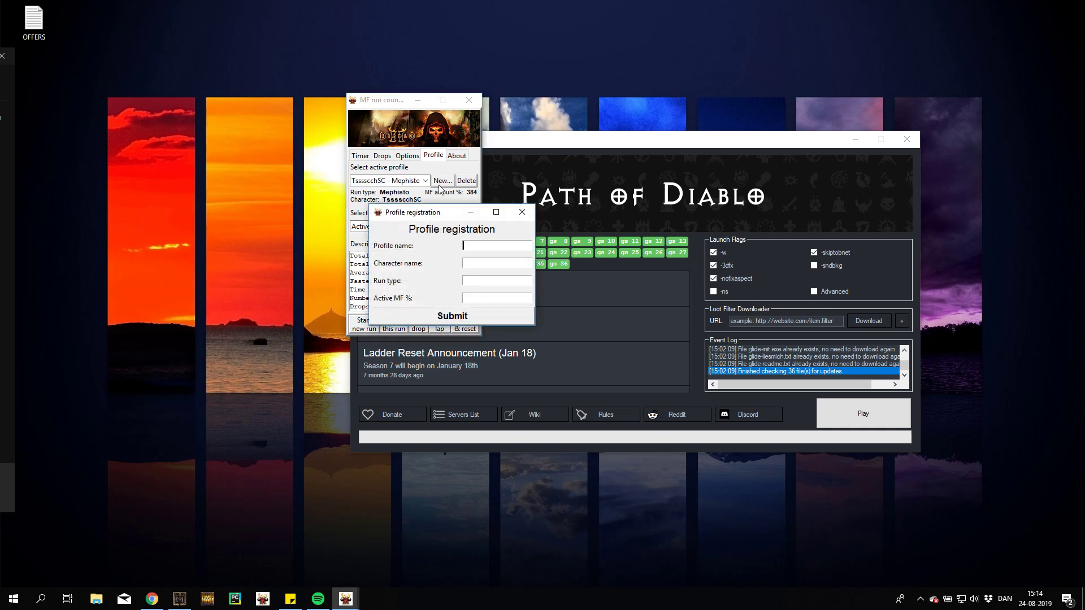
drag(457, 214, 456, 177)
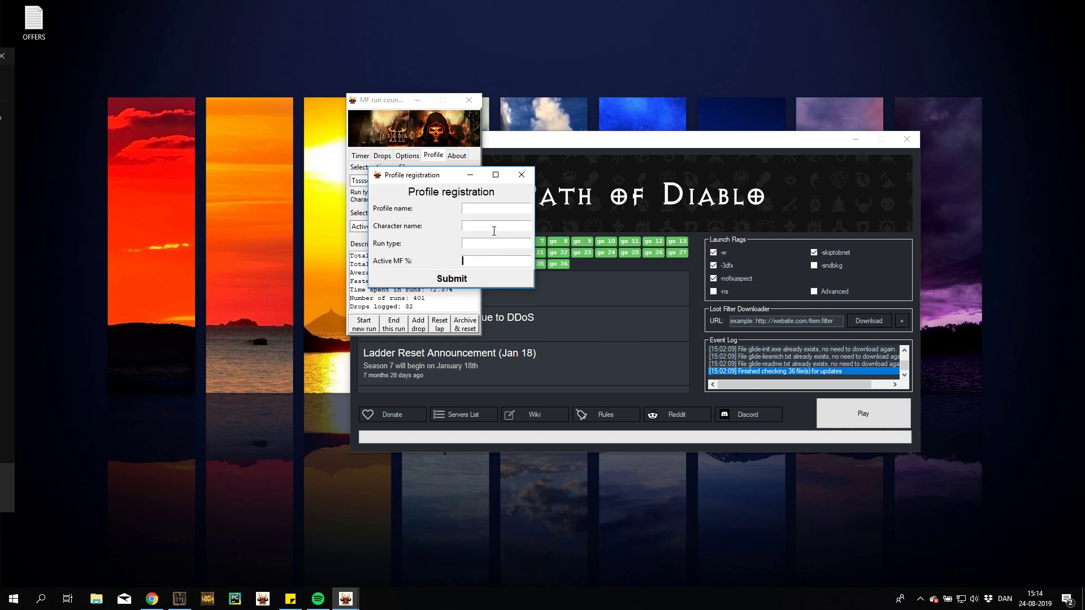
click(520, 175)
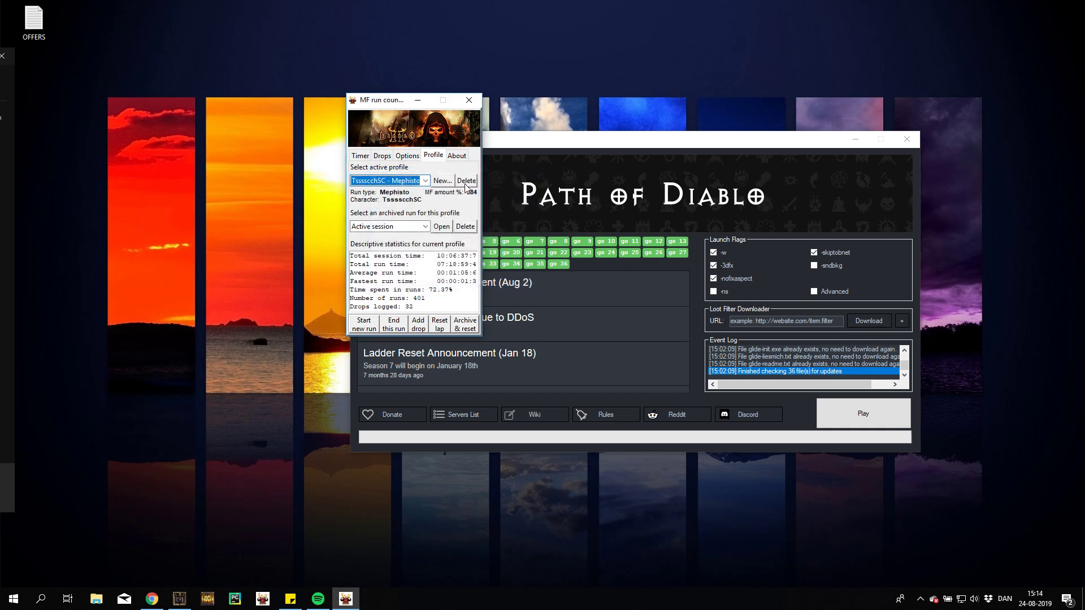
click(466, 181)
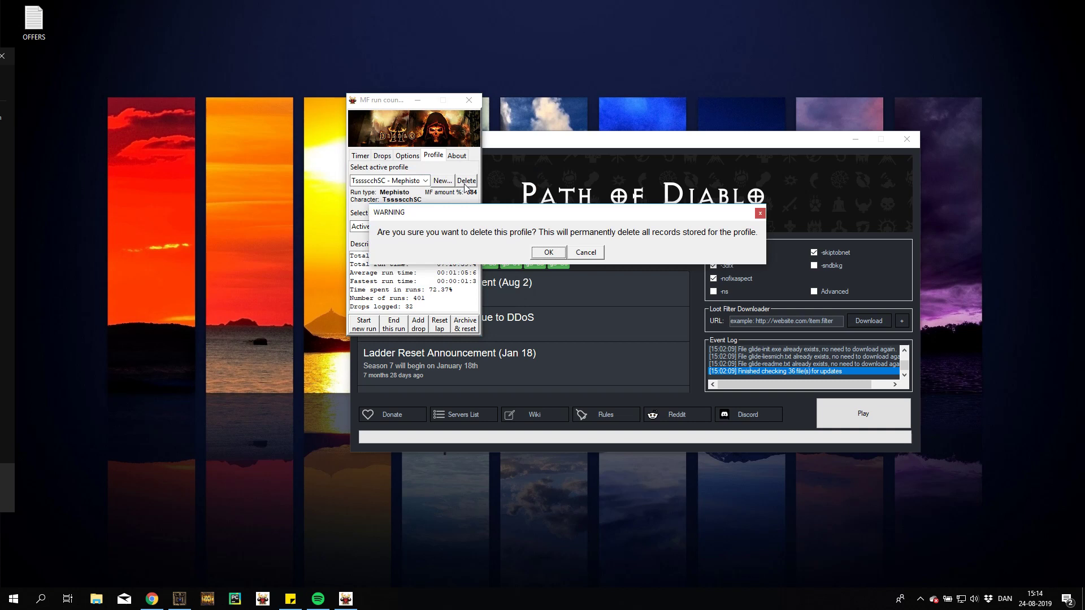
drag(492, 216, 436, 207)
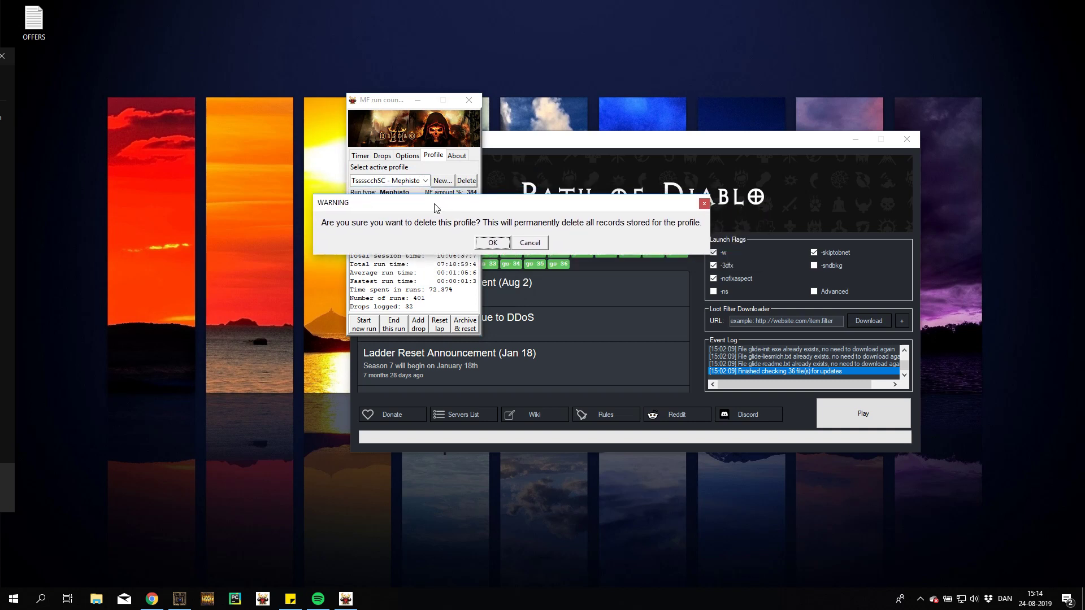
click(491, 242)
drag(483, 219, 447, 212)
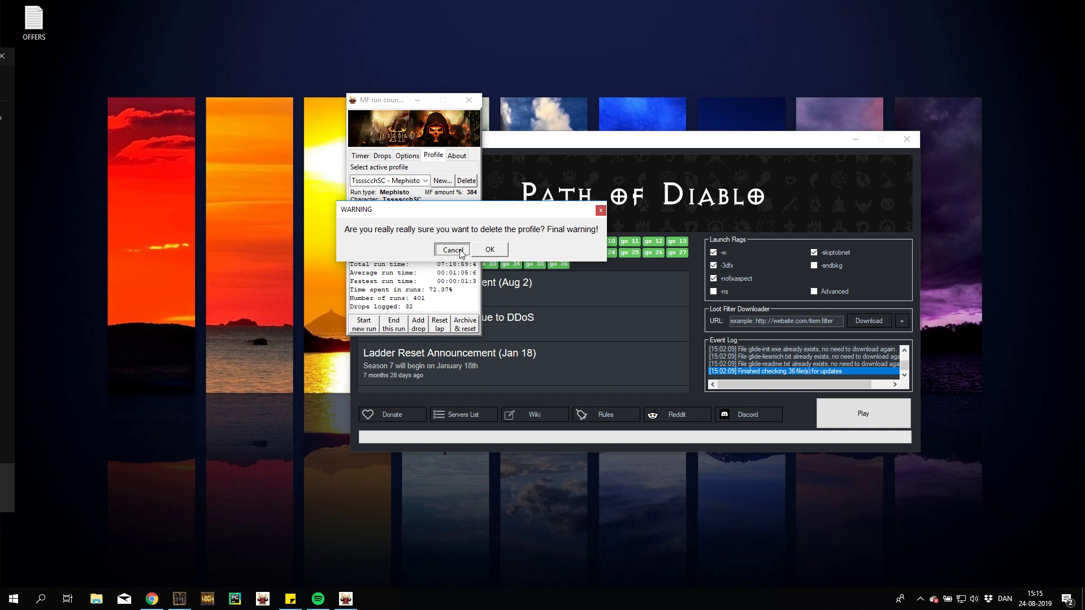
click(453, 250)
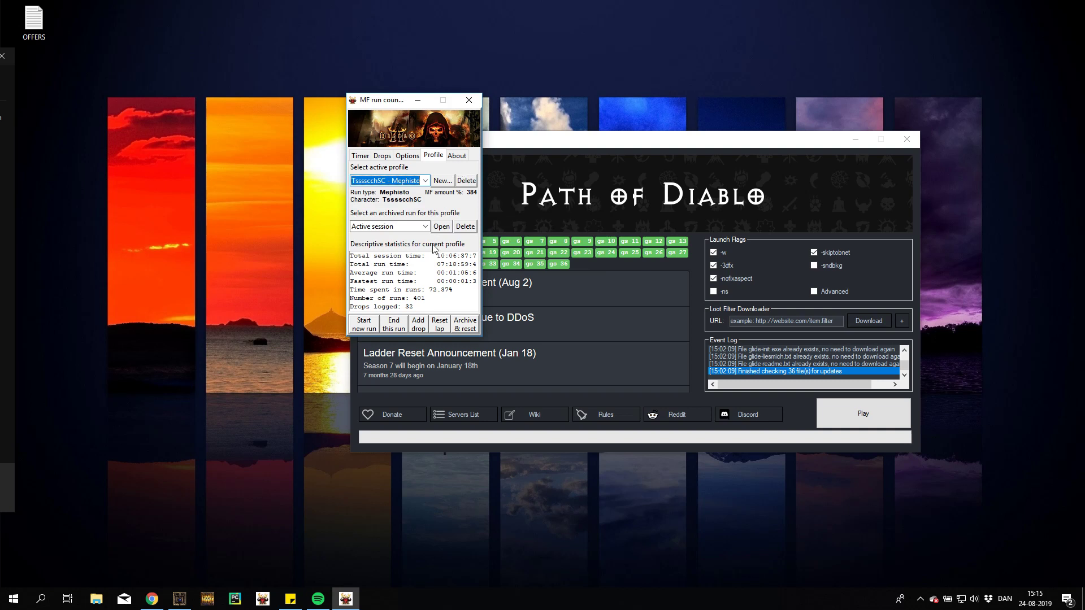
Step: Pick the 2019-08-17 Mephisto entry from the archived-run list, after briefly visiting the Timer tab
click(425, 226)
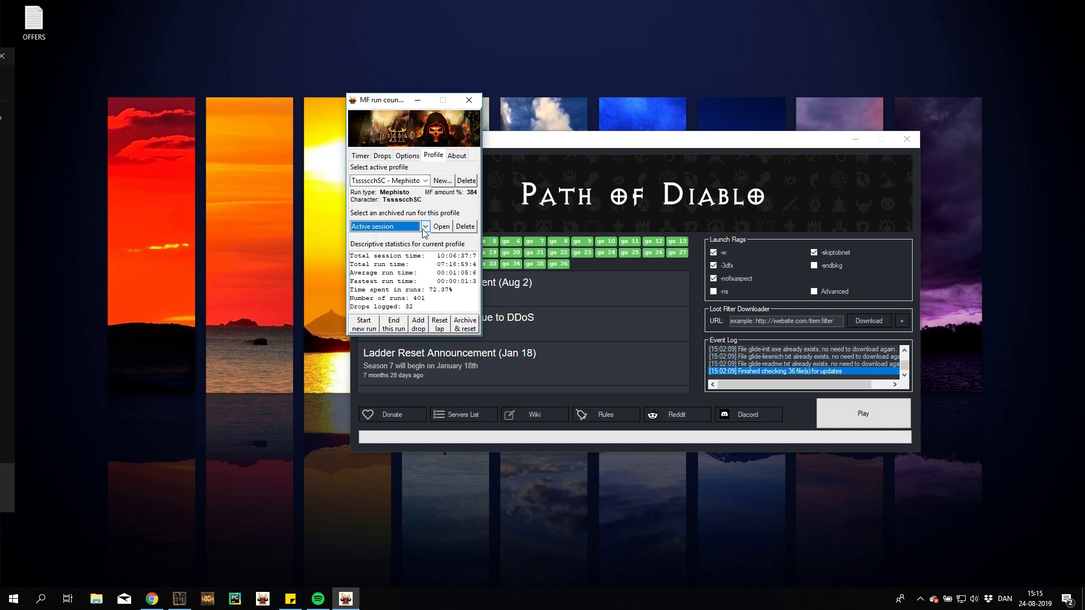
click(424, 230)
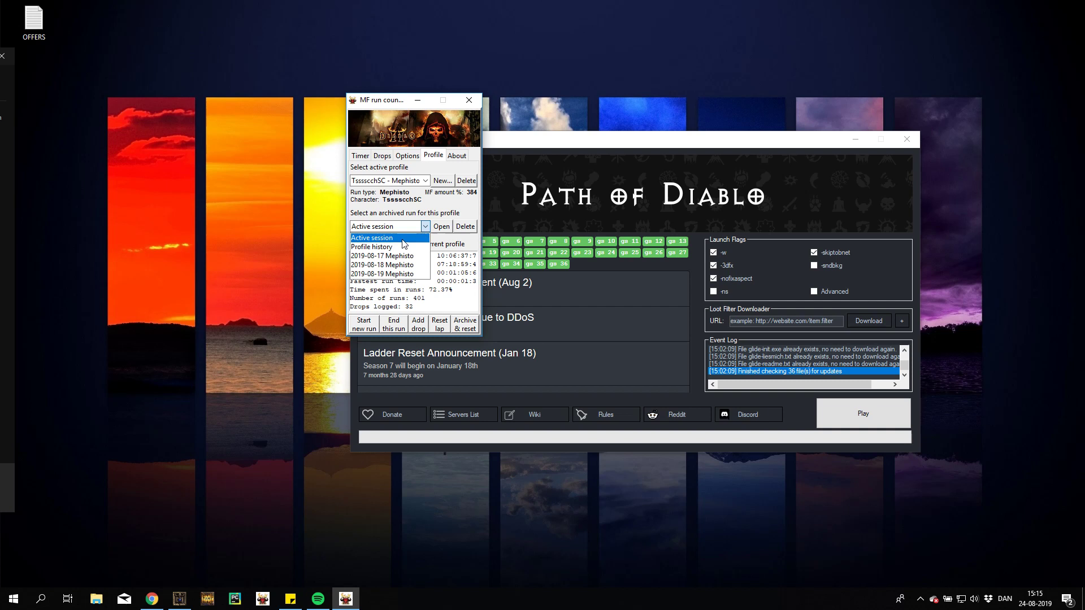
click(404, 239)
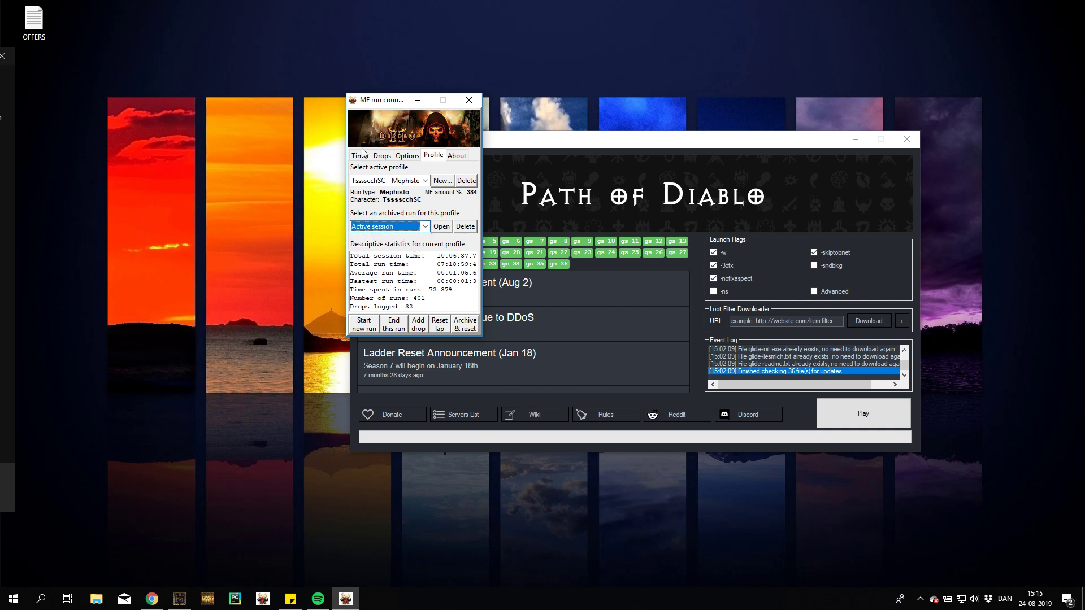
click(360, 155)
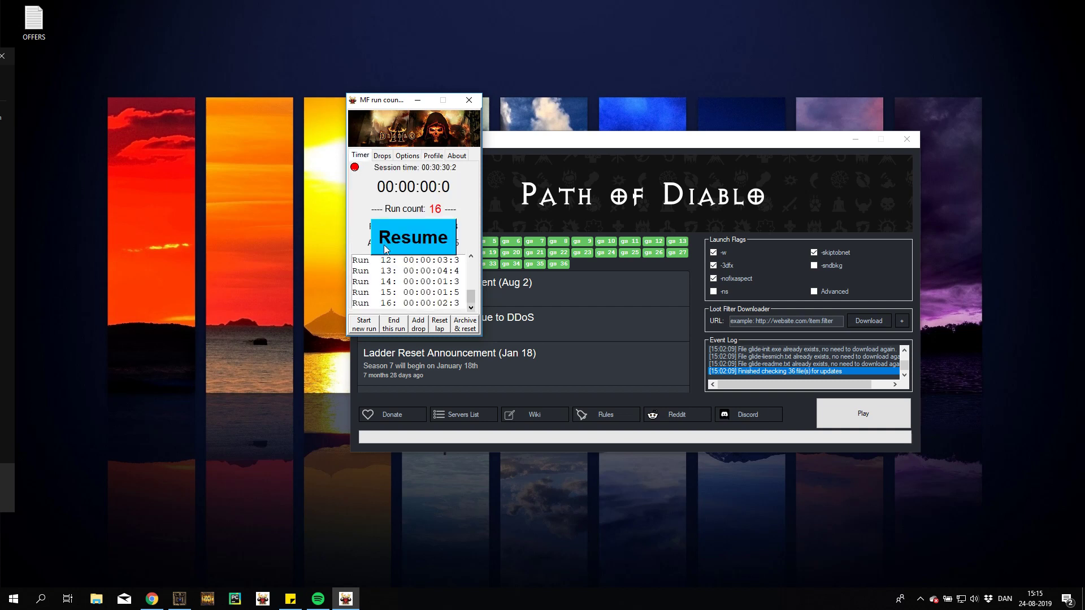
click(432, 156)
click(424, 226)
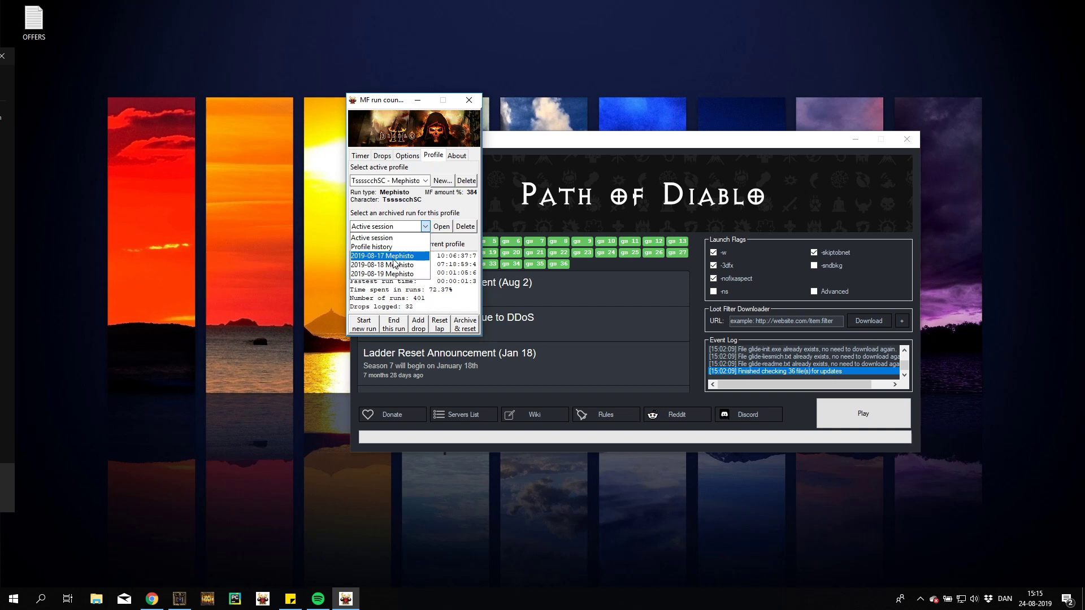
click(390, 256)
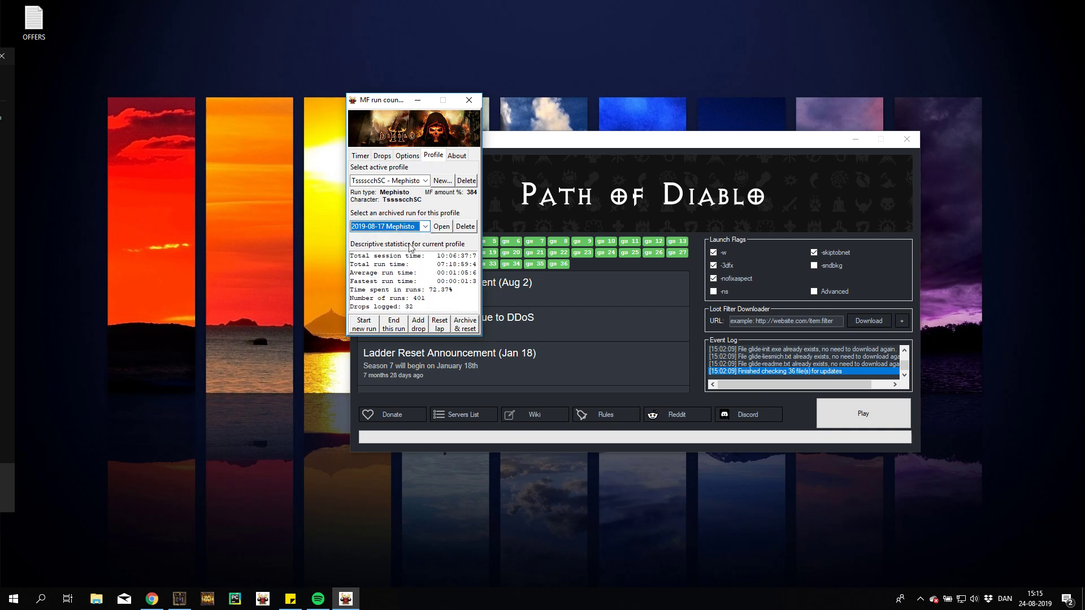
click(441, 227)
drag(458, 116, 521, 105)
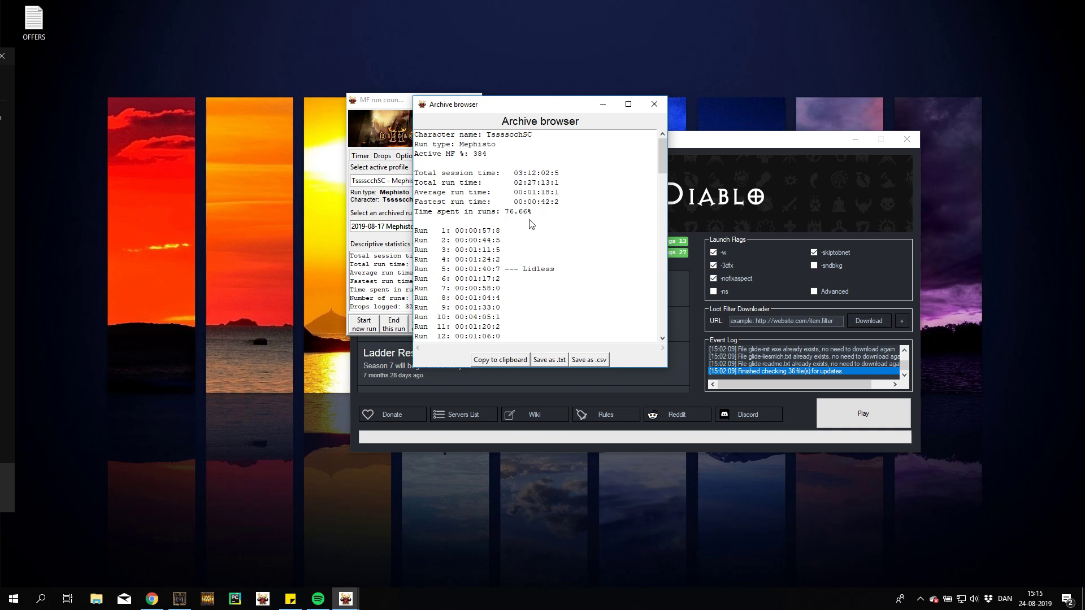
scroll(517, 224, down, 3)
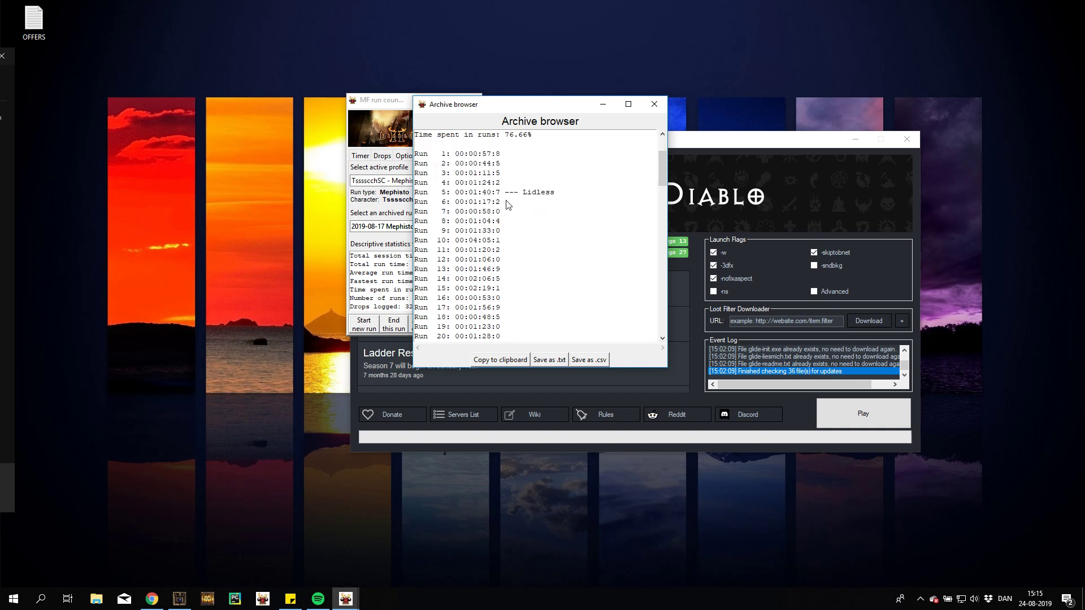
scroll(509, 208, down, 4)
scroll(508, 204, down, 5)
scroll(508, 204, down, 5)
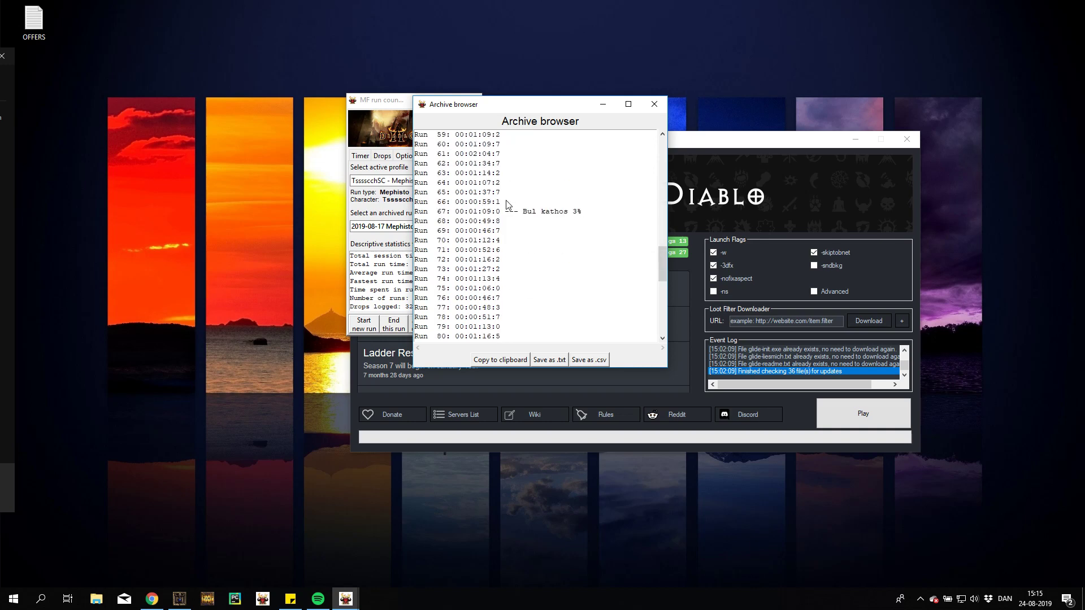
scroll(508, 204, down, 5)
scroll(509, 205, down, 4)
click(654, 102)
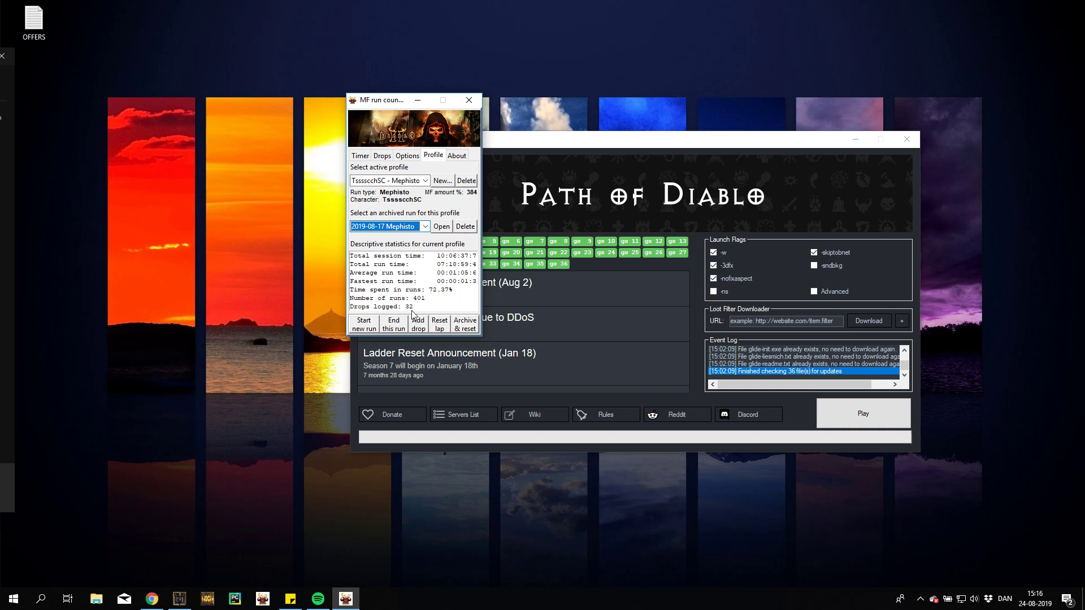
Step: Start deleting the 2019-08-17 Mephisto archived session, then cancel
click(425, 227)
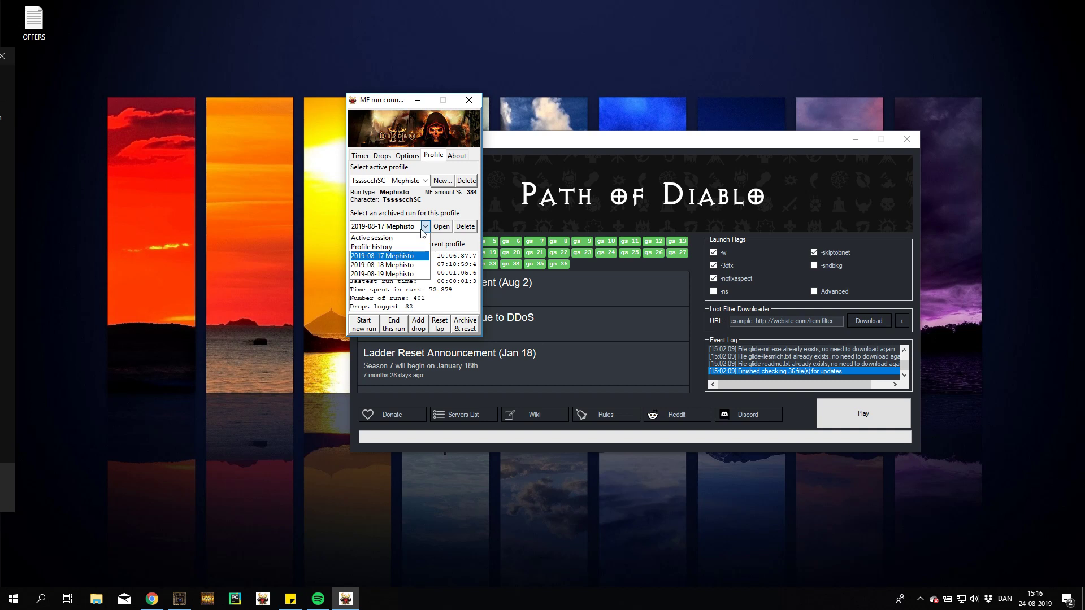
click(423, 230)
click(389, 255)
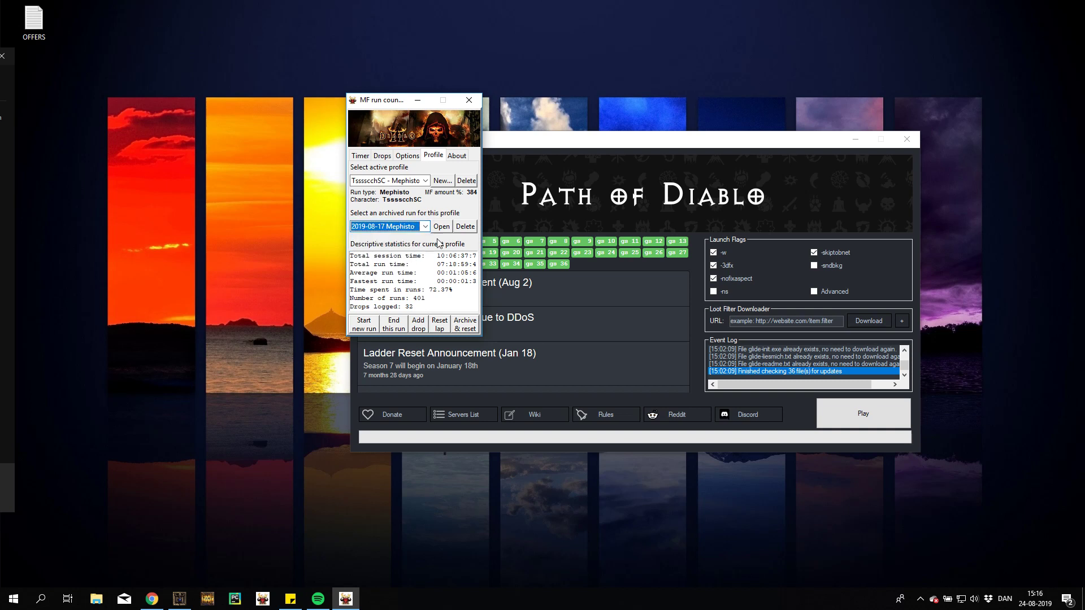
click(464, 227)
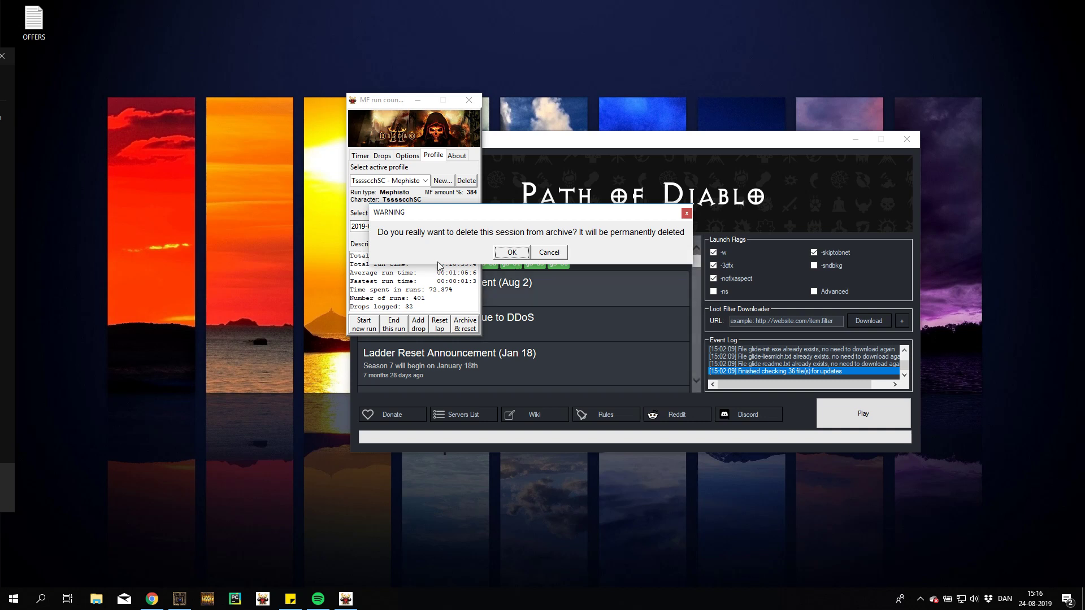
click(552, 254)
Step: Select the Active session and attempt to delete it, cancelling the prompt
click(424, 227)
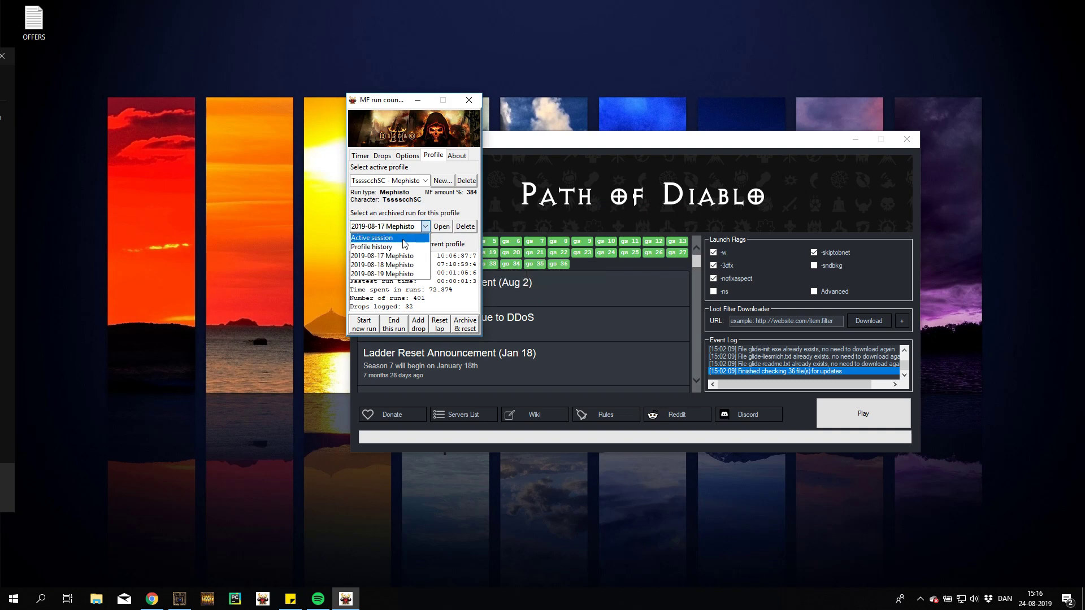
click(382, 237)
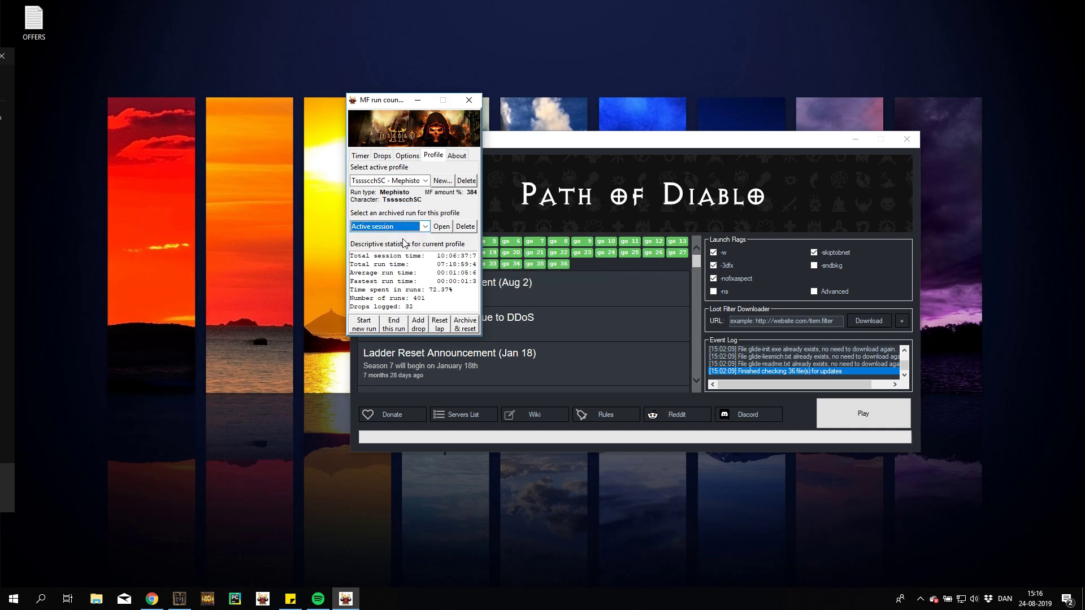
click(471, 229)
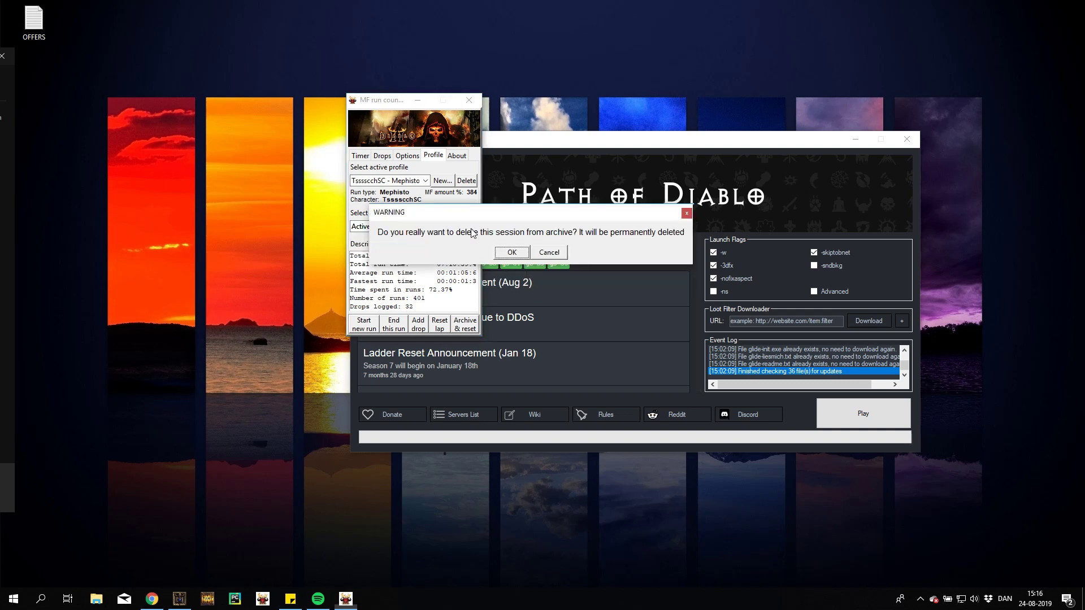
click(549, 253)
Step: Try deleting Profile history, dismiss the error, and return to the 16-run timer view
click(424, 226)
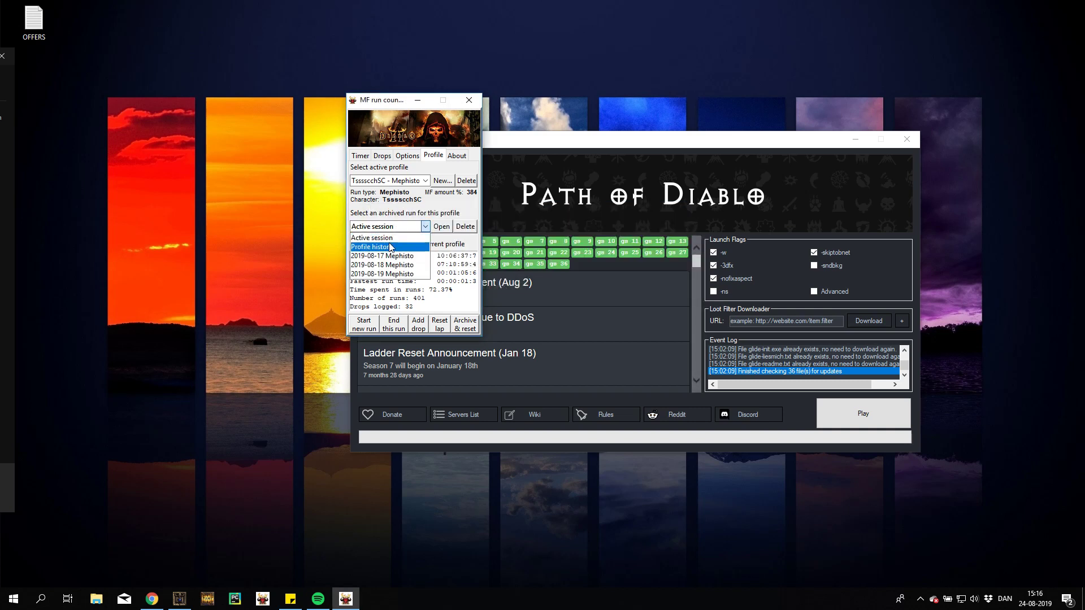
click(381, 237)
click(466, 228)
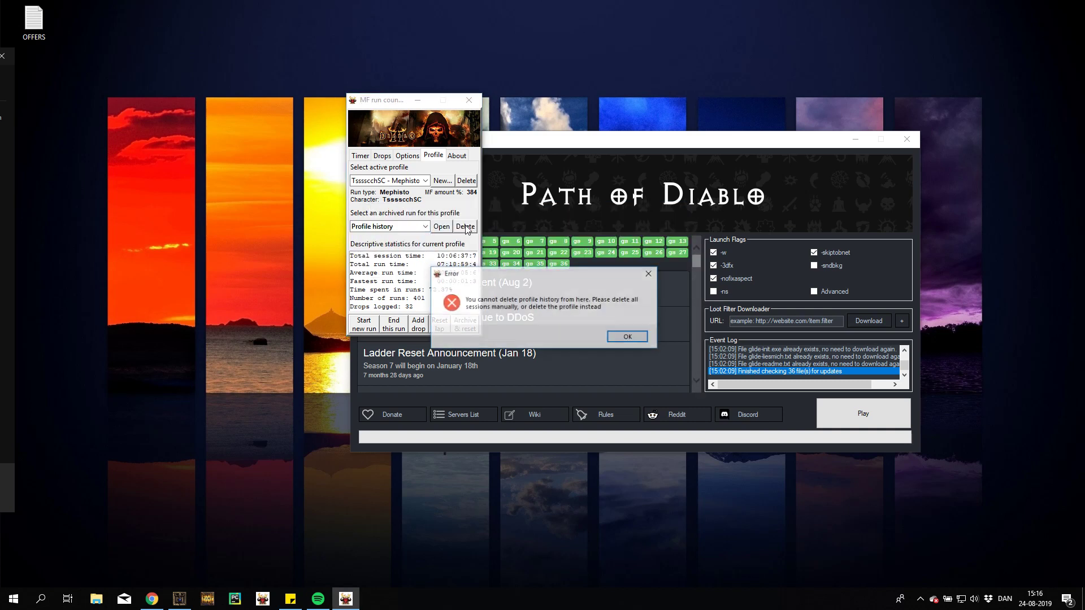
drag(517, 273, 487, 221)
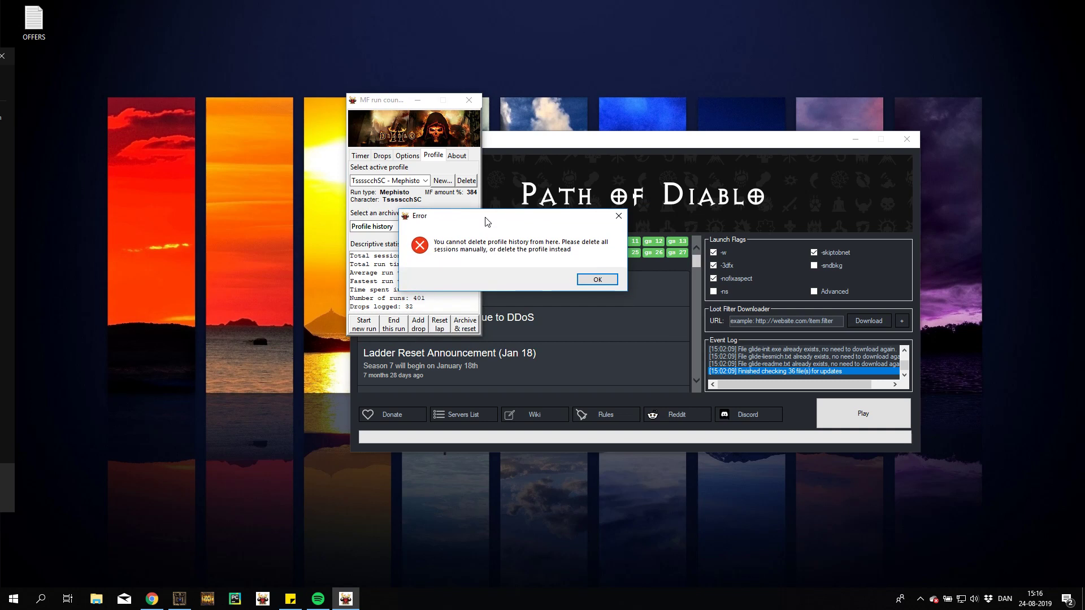
click(596, 280)
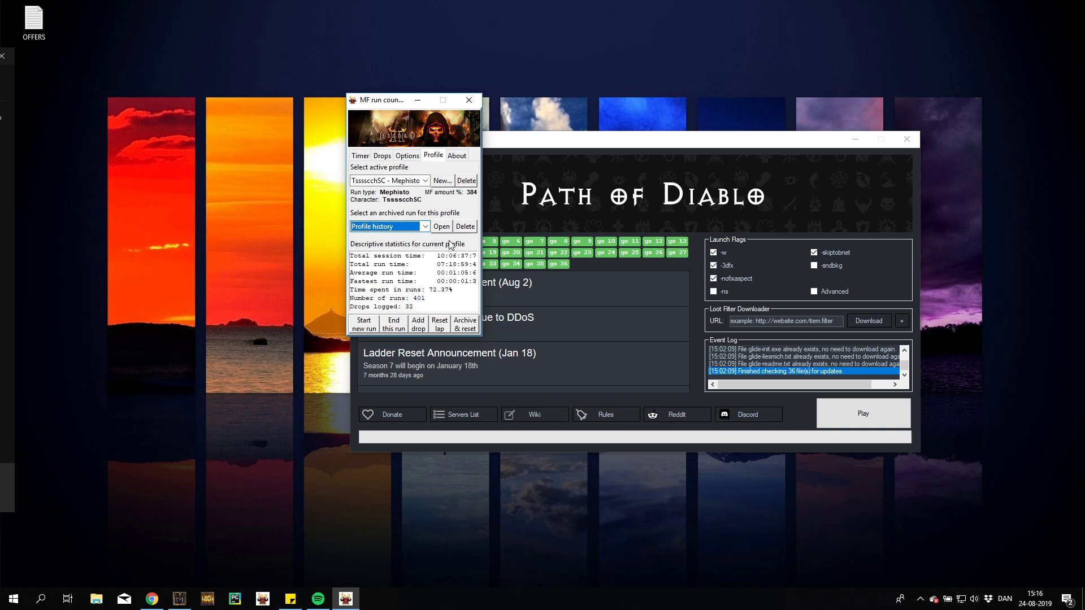
click(368, 158)
click(405, 223)
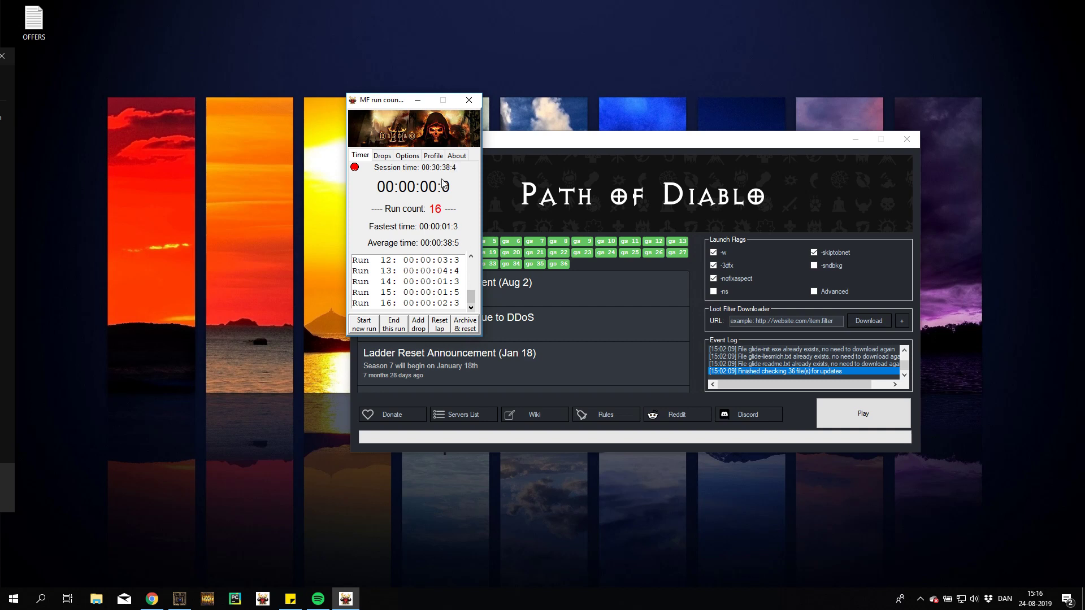
click(434, 156)
click(425, 227)
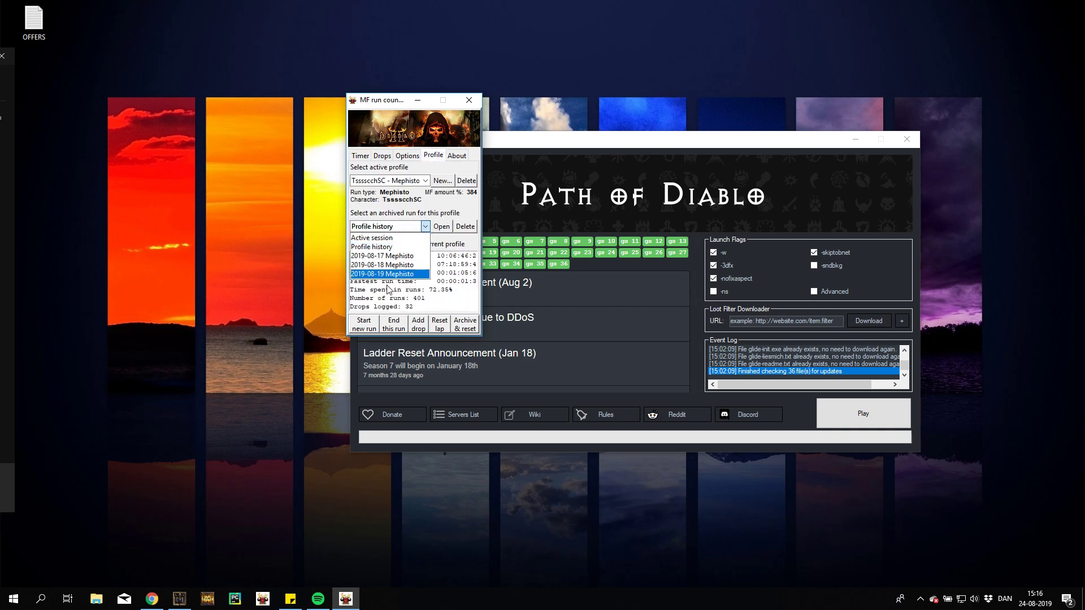
click(373, 237)
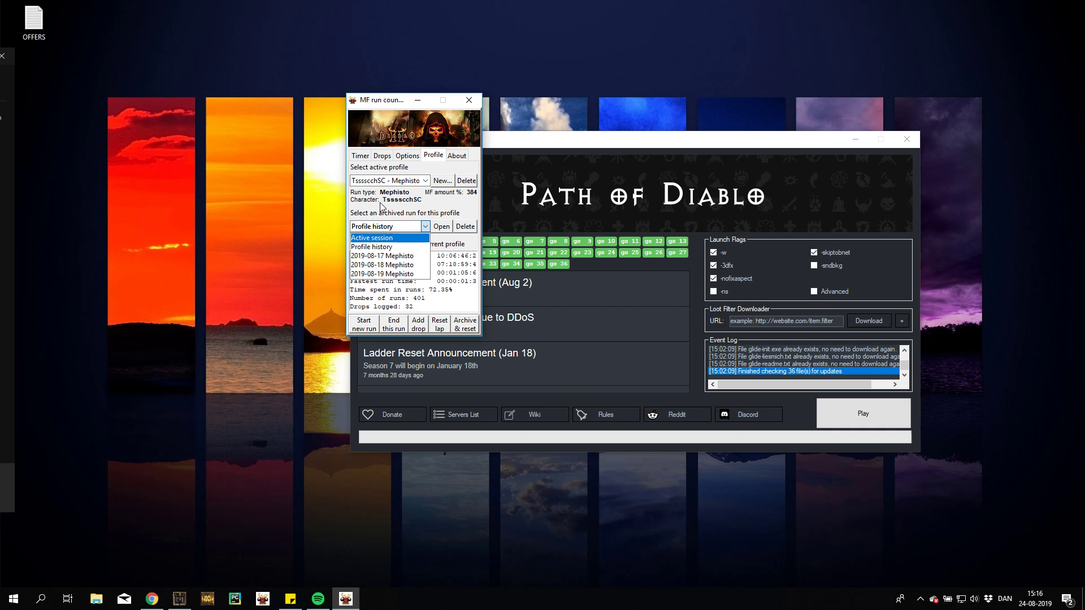
click(361, 156)
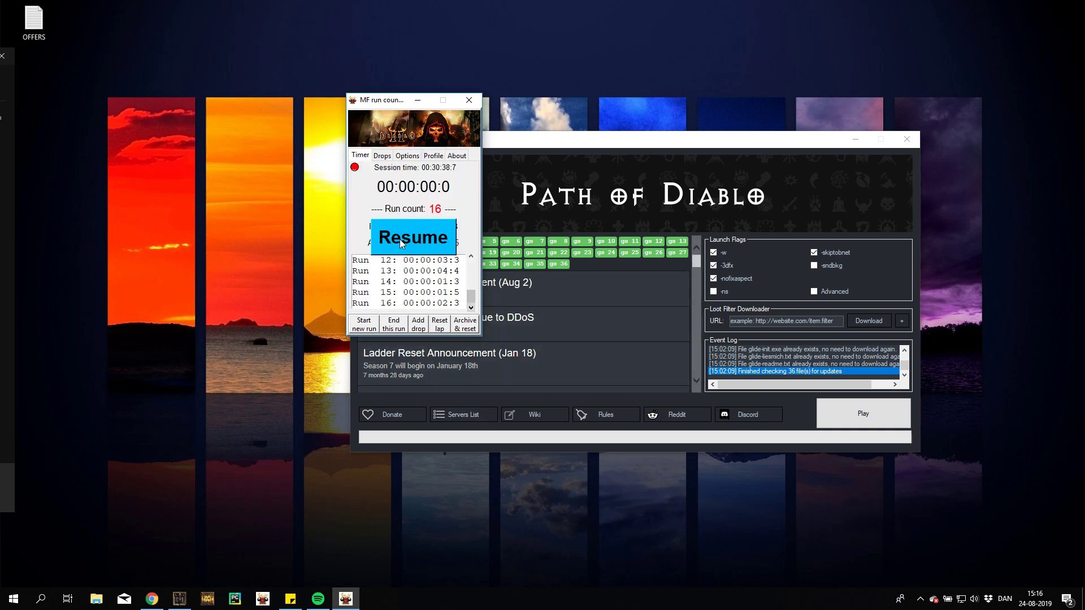
click(400, 240)
mouse_move(428, 131)
mouse_down()
mouse_move(469, 161)
mouse_move(390, 128)
mouse_up()
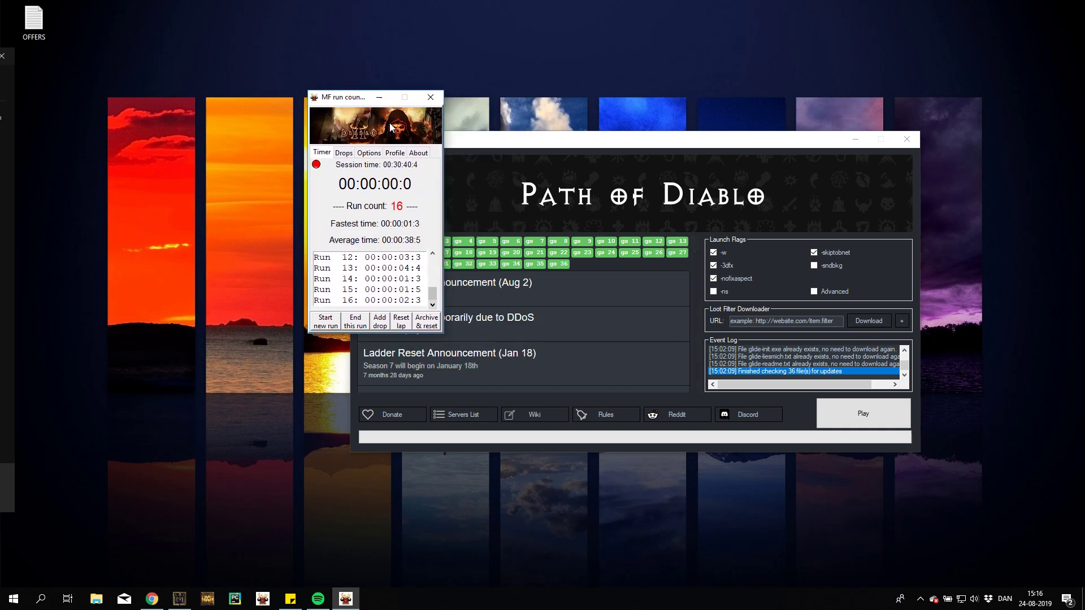
drag(574, 150, 634, 156)
drag(373, 97, 426, 92)
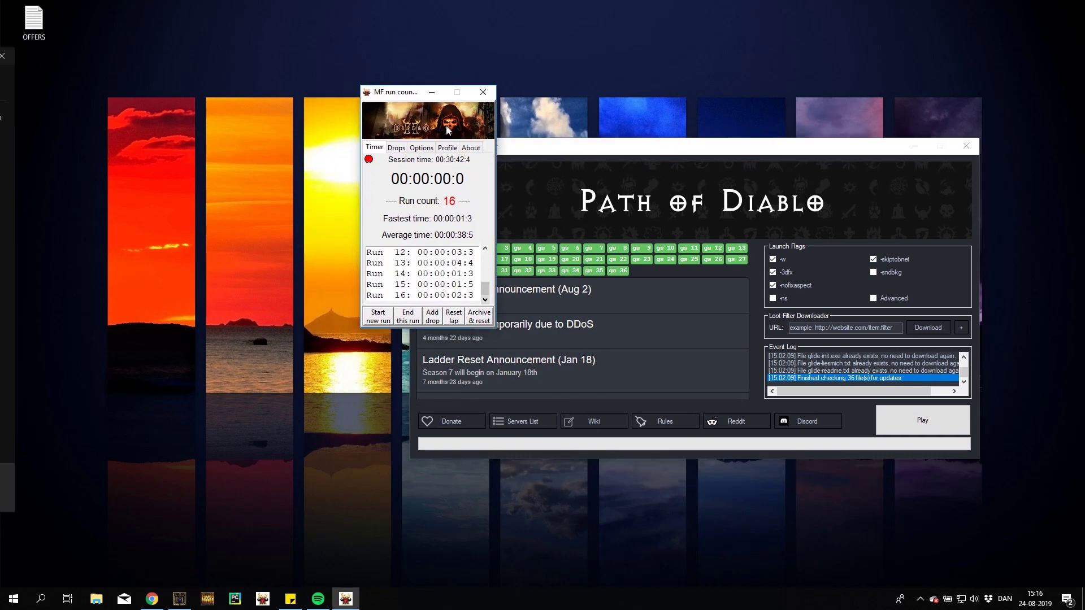
click(484, 93)
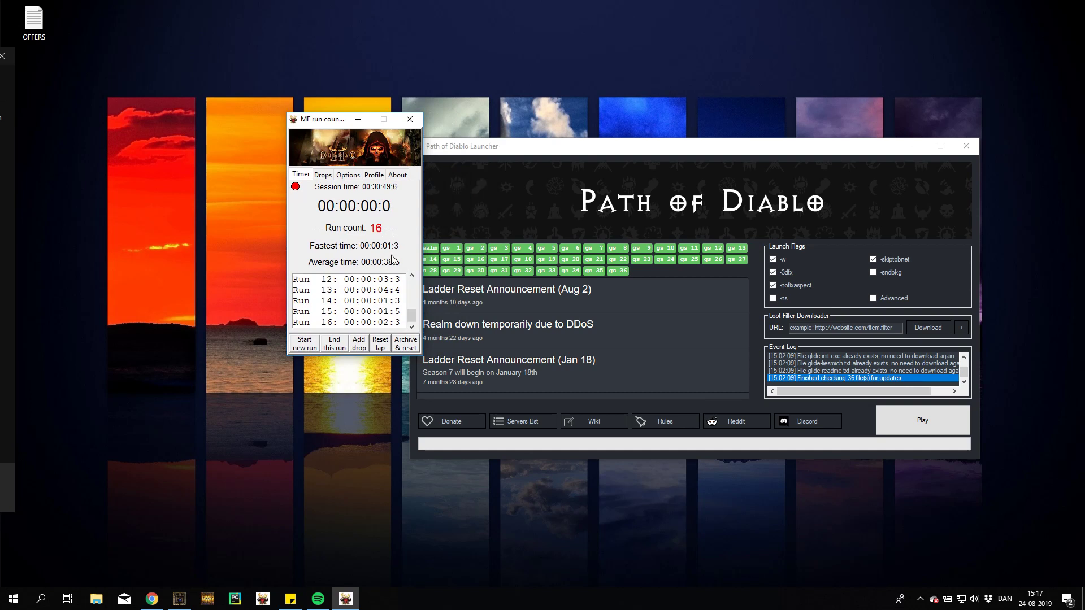
Step: Archive and reset the 16-run session, confirming Yes, then go to the Profile tab
click(408, 347)
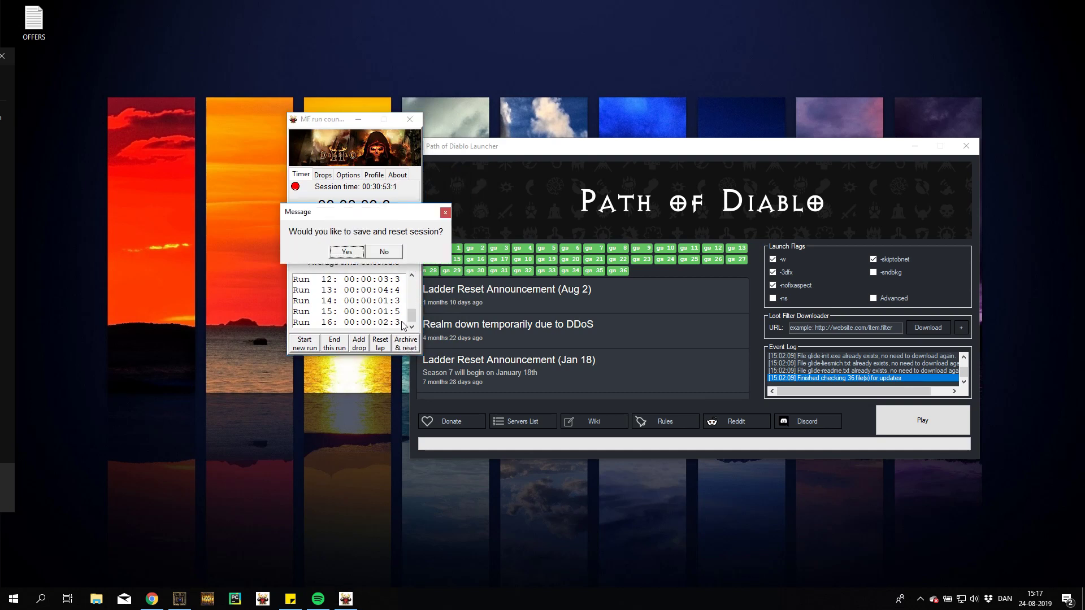
click(347, 251)
click(373, 175)
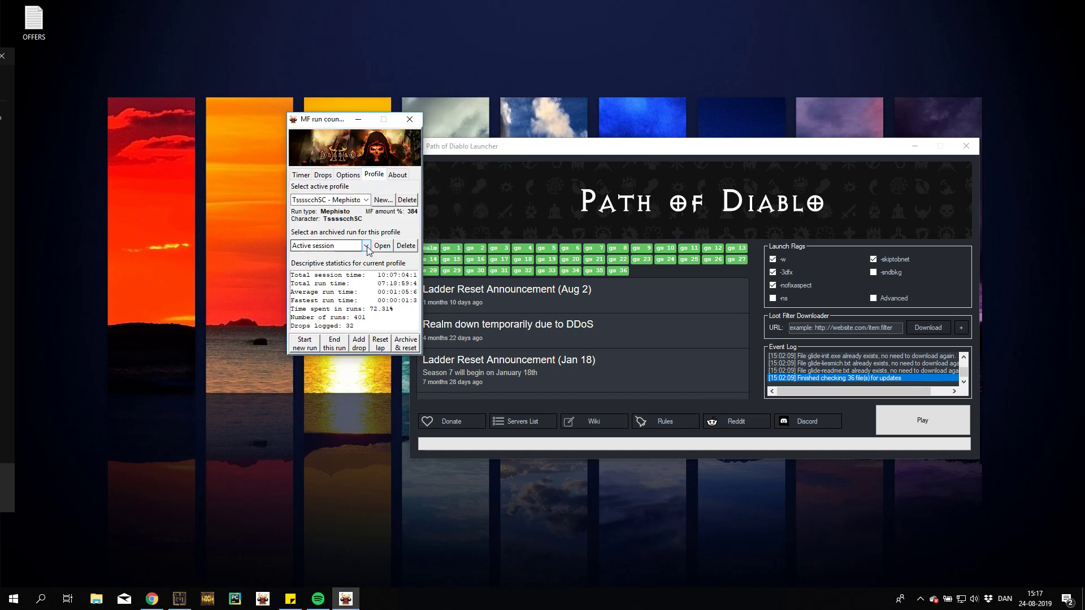
click(302, 174)
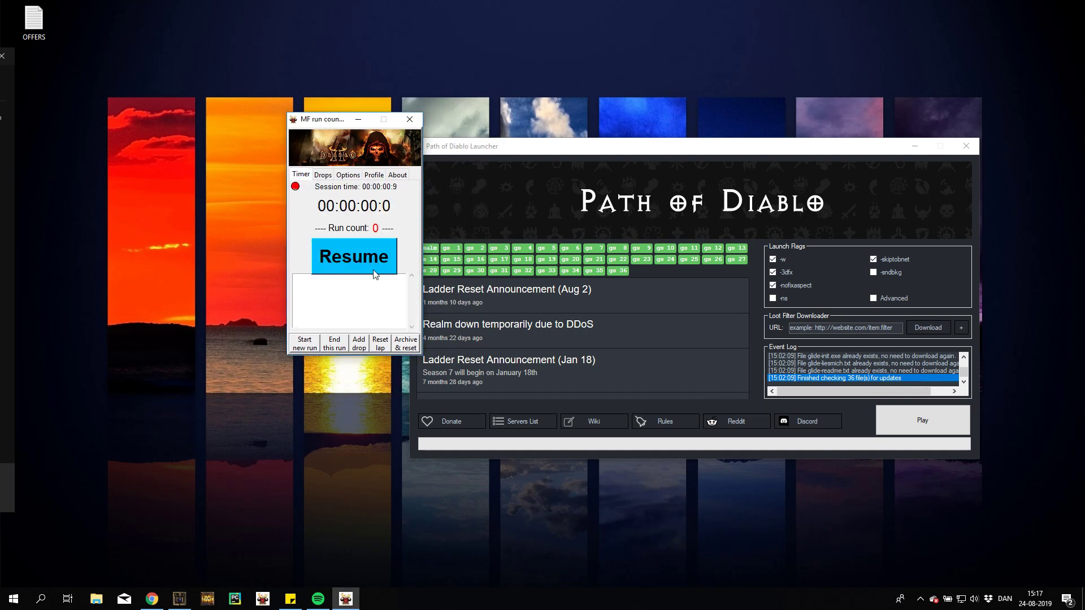
click(373, 175)
click(342, 246)
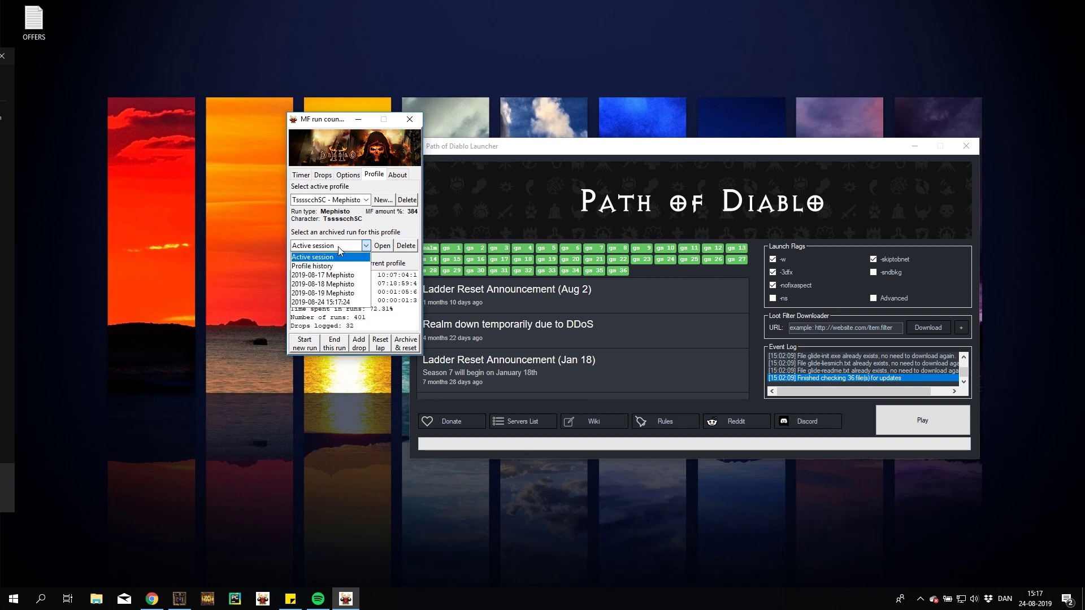
click(323, 303)
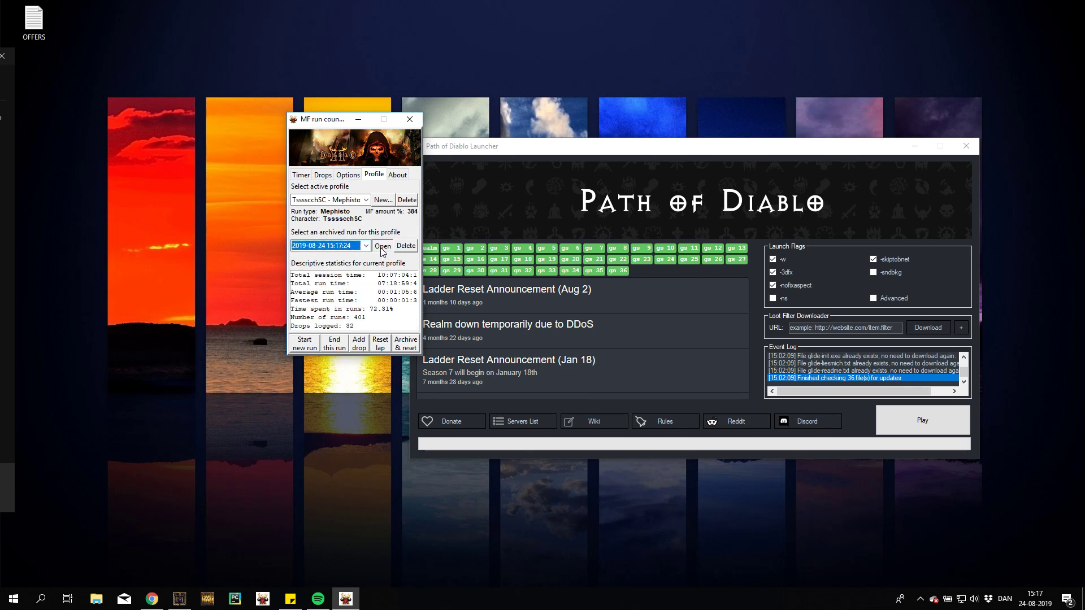
click(382, 247)
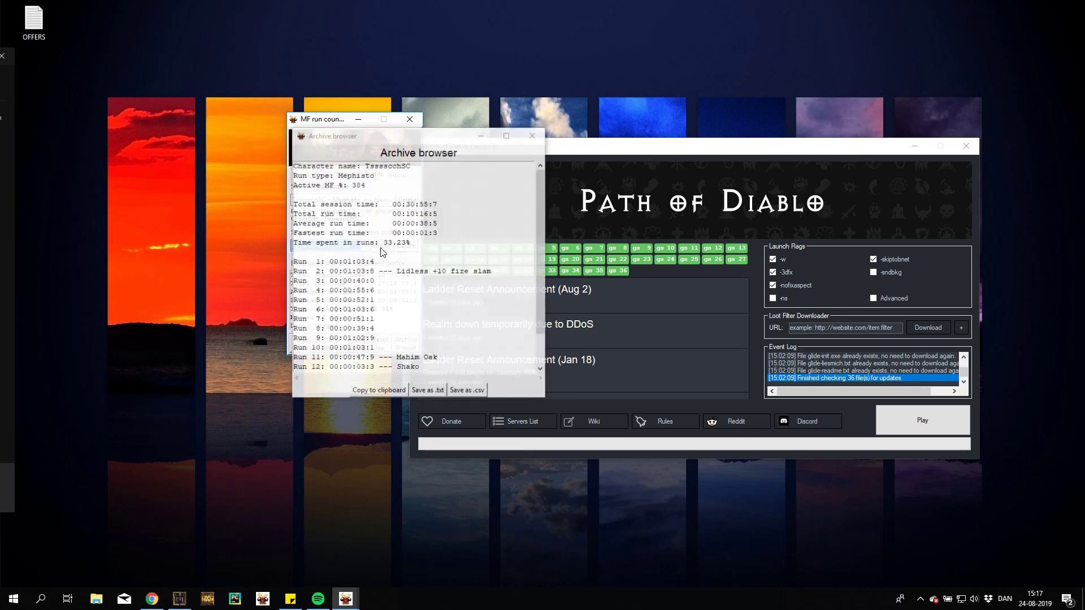
click(542, 134)
click(400, 175)
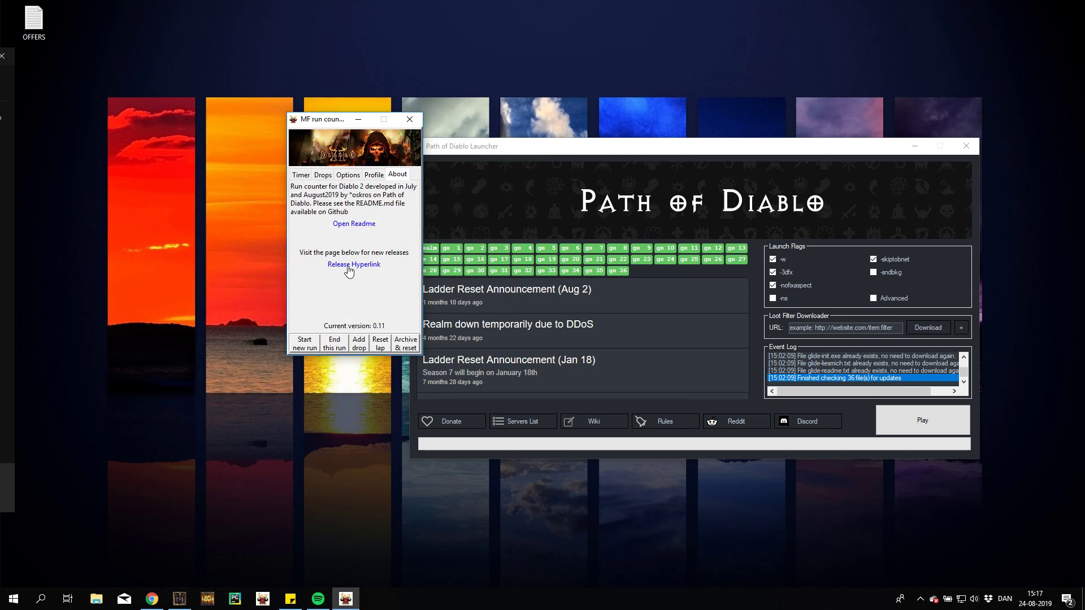
Step: Place the zero-run timer over the launcher's top centre and launch Path of Diablo
click(299, 176)
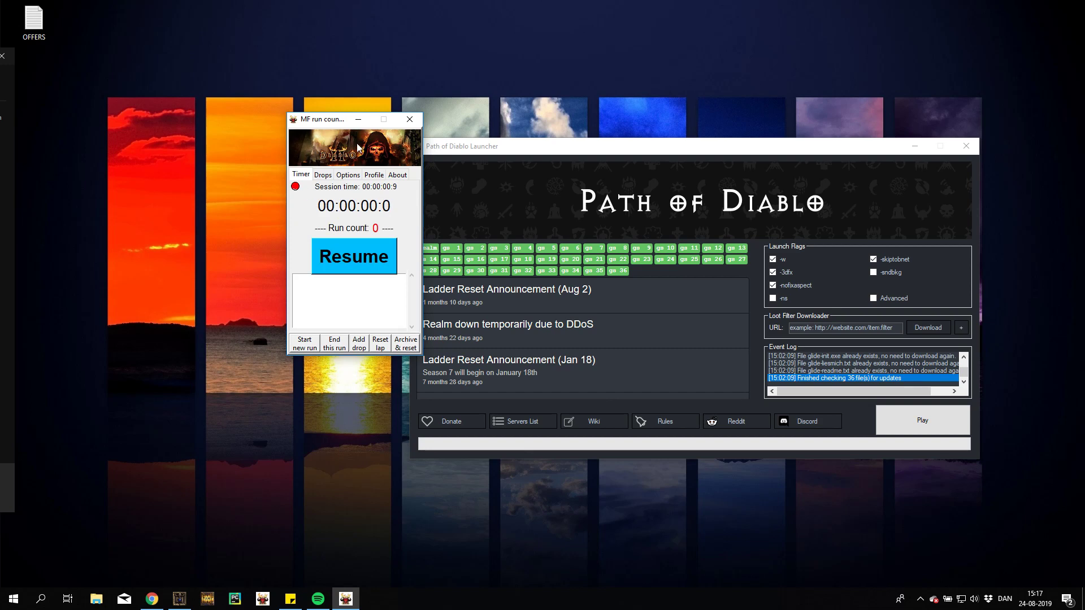
drag(358, 123, 603, 100)
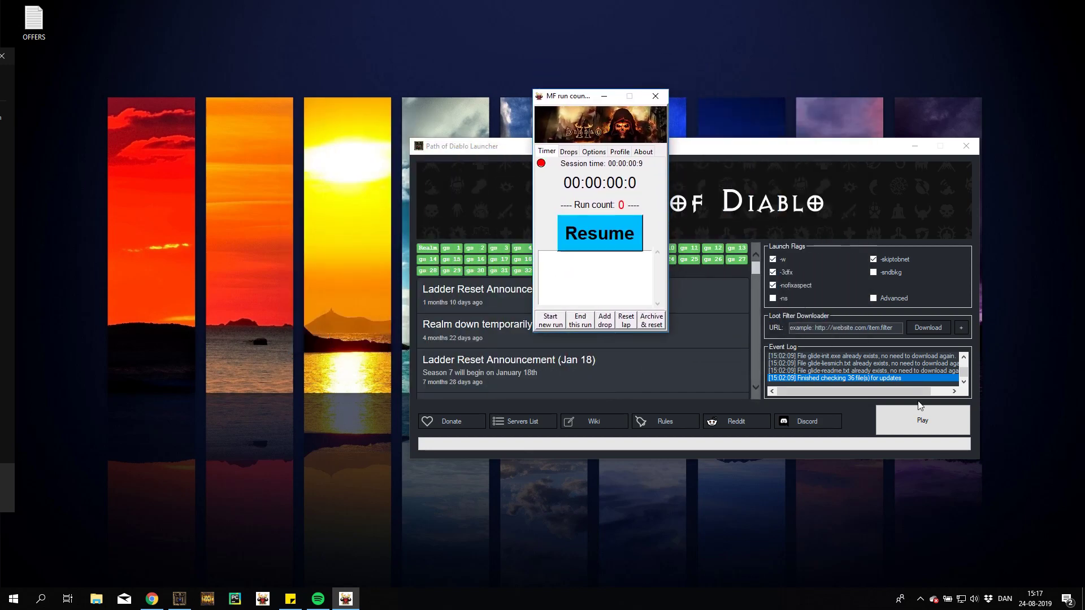
click(922, 421)
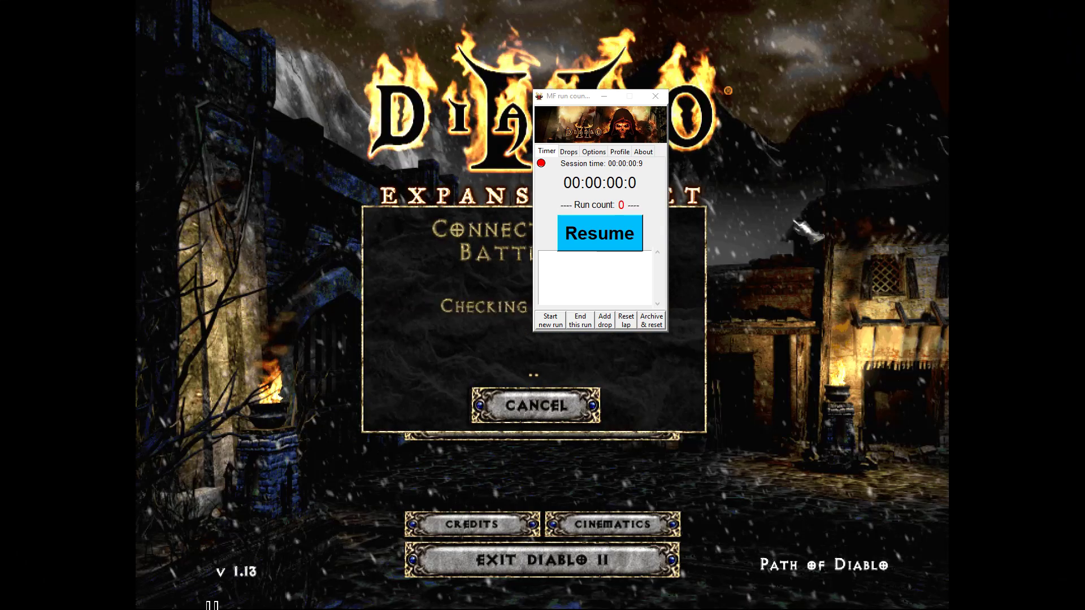
text(**********)
Step: Log in to Path of Diablo and enter the lobby with the level 86 Sorceress
key(Return)
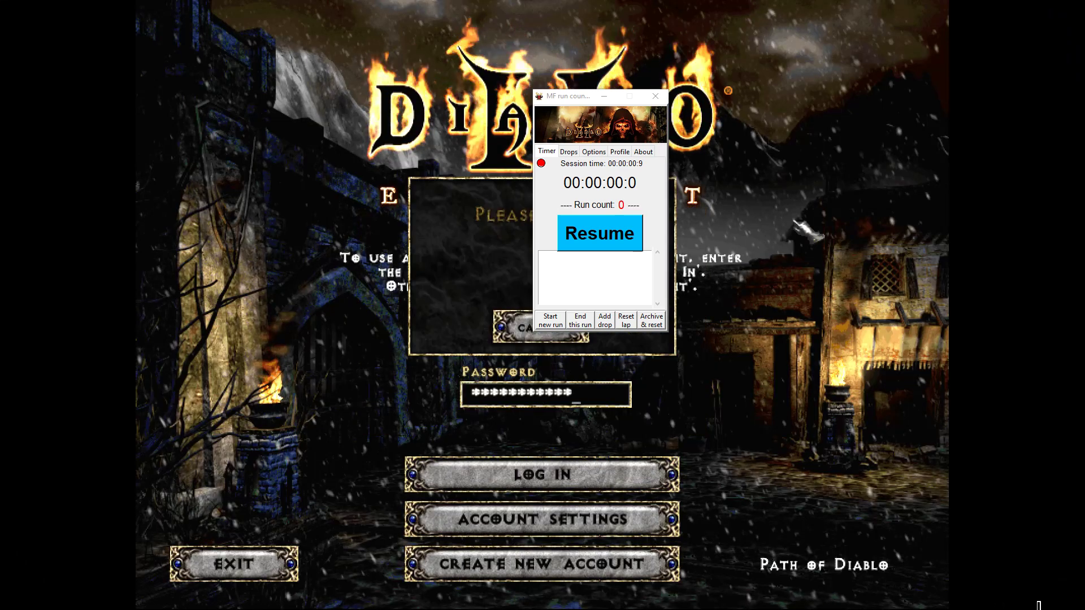
key(Return)
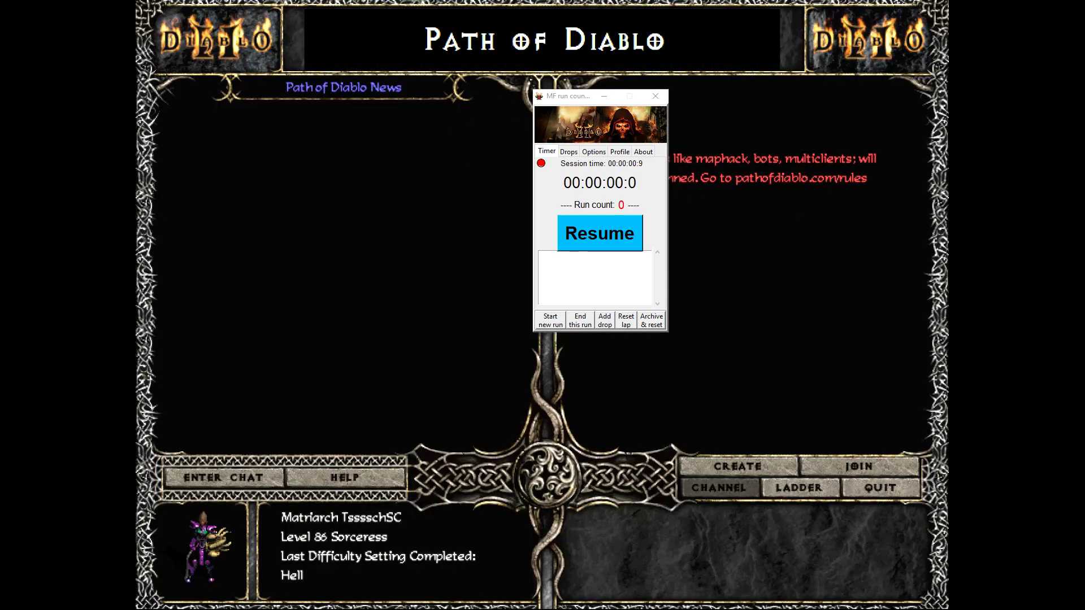
key(super)
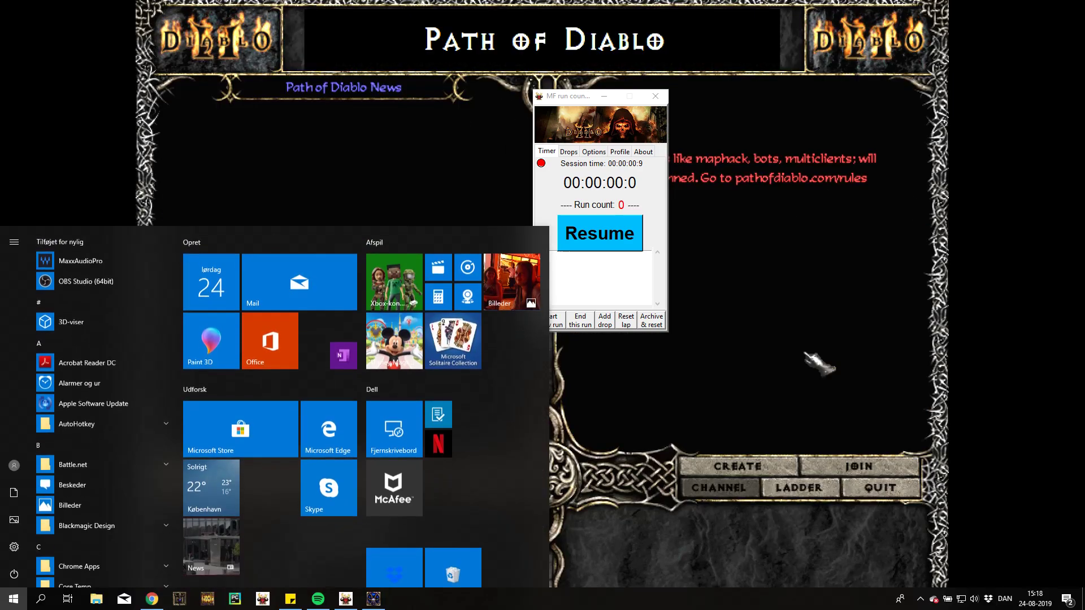
key(Escape)
Step: Check the logged drops, make the counter click-through, and move it to the top-right edge
drag(593, 96, 542, 158)
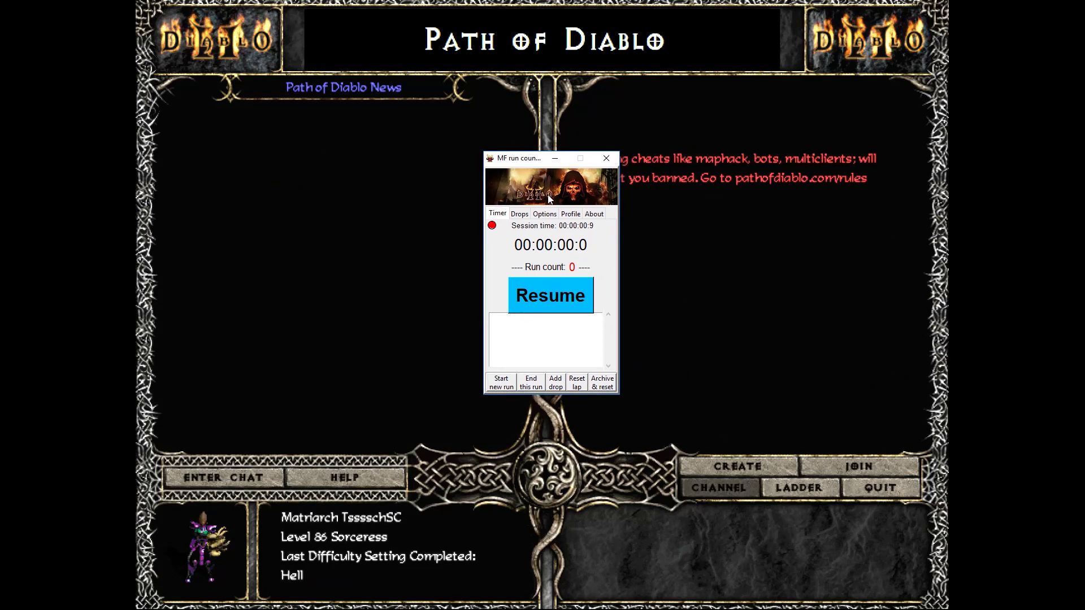
click(518, 214)
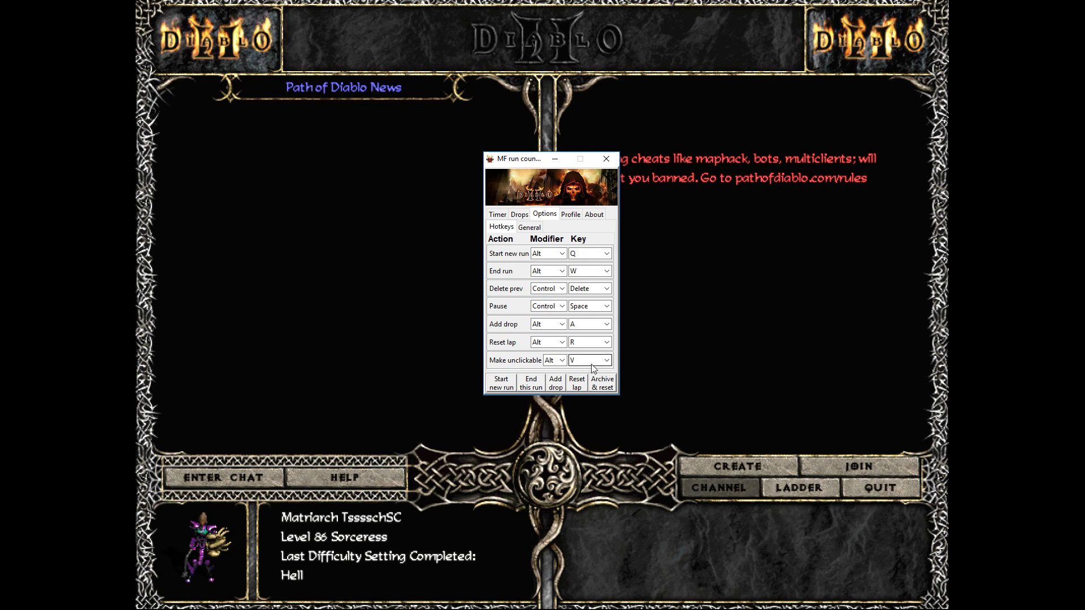
click(498, 215)
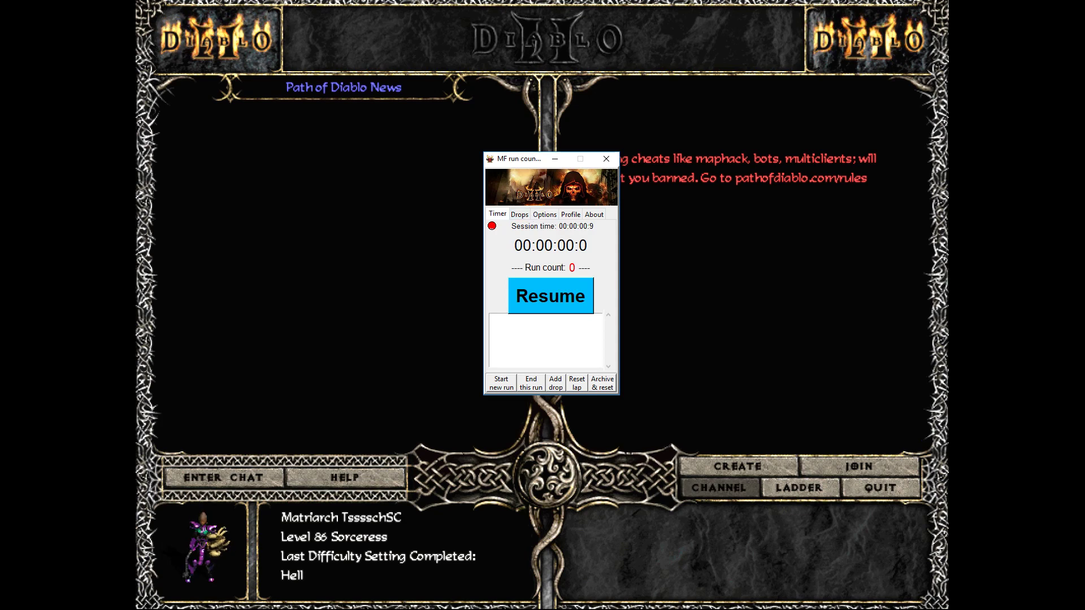
key(alt+Tab)
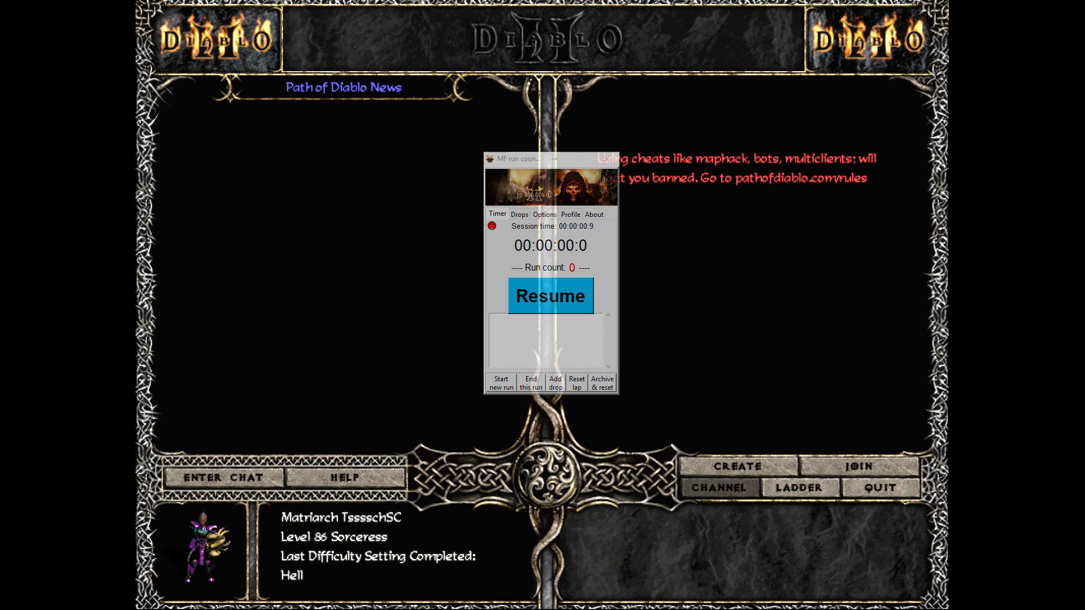
key(super)
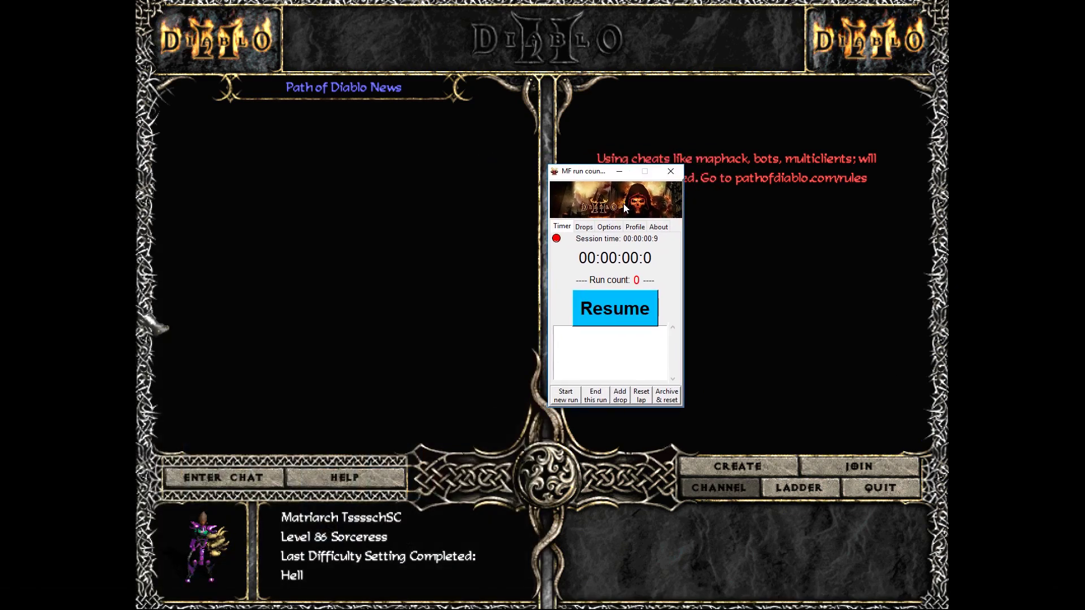
drag(619, 203, 1021, 39)
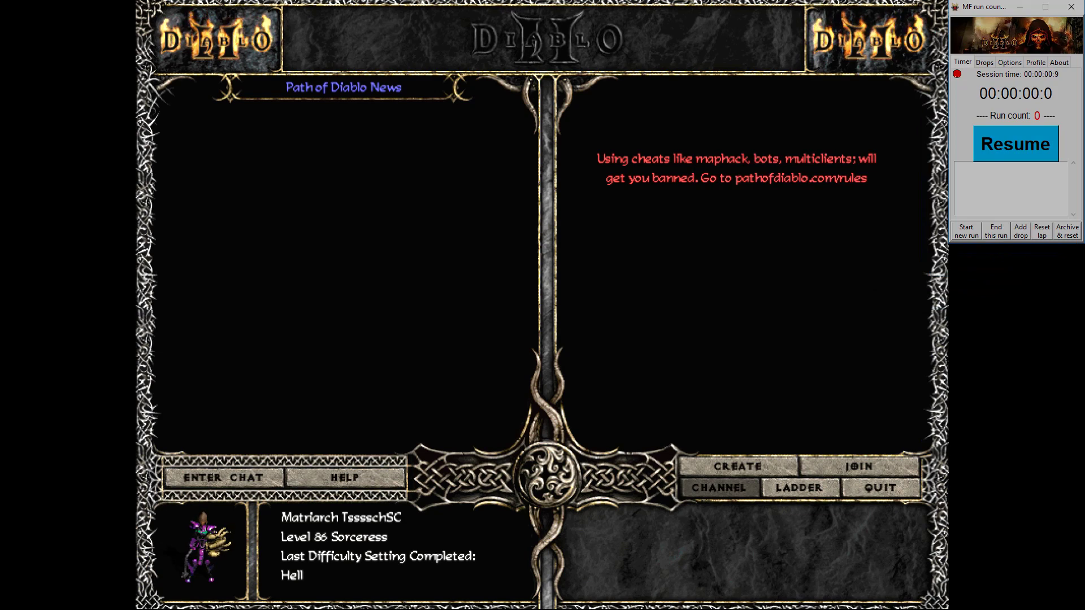
Step: Create a new Hell-difficulty game on server gs 14 from the lobby
click(776, 293)
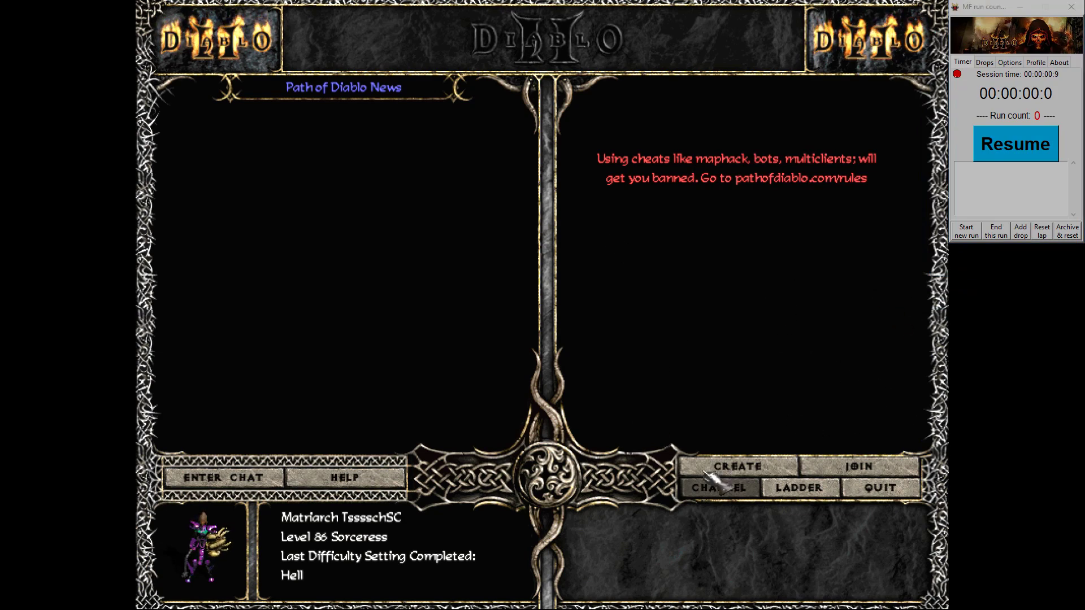
click(729, 466)
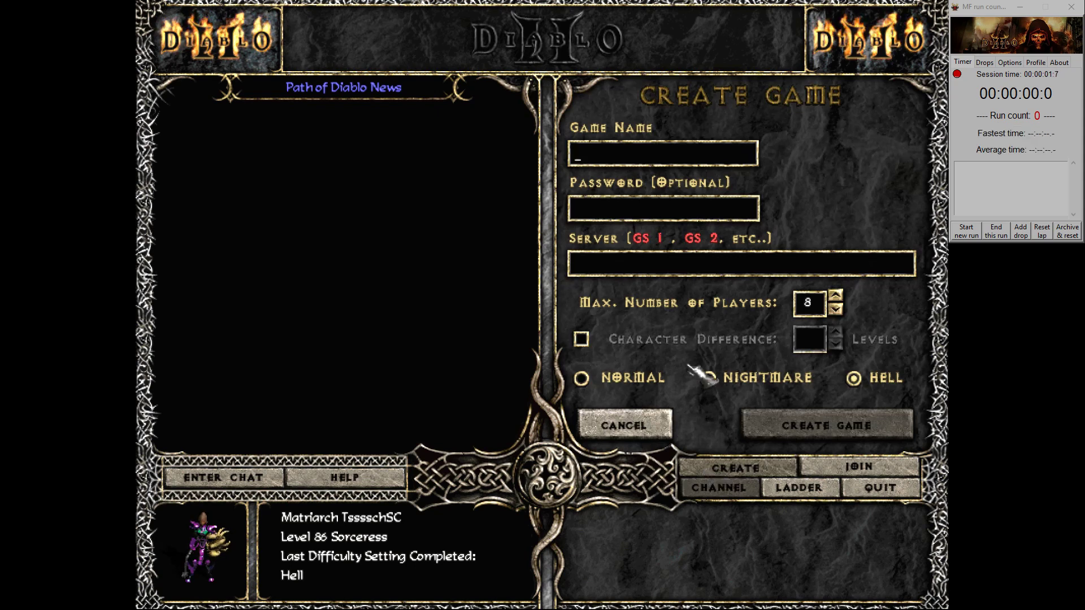
text(agsigoisdghio)
key(Tab)
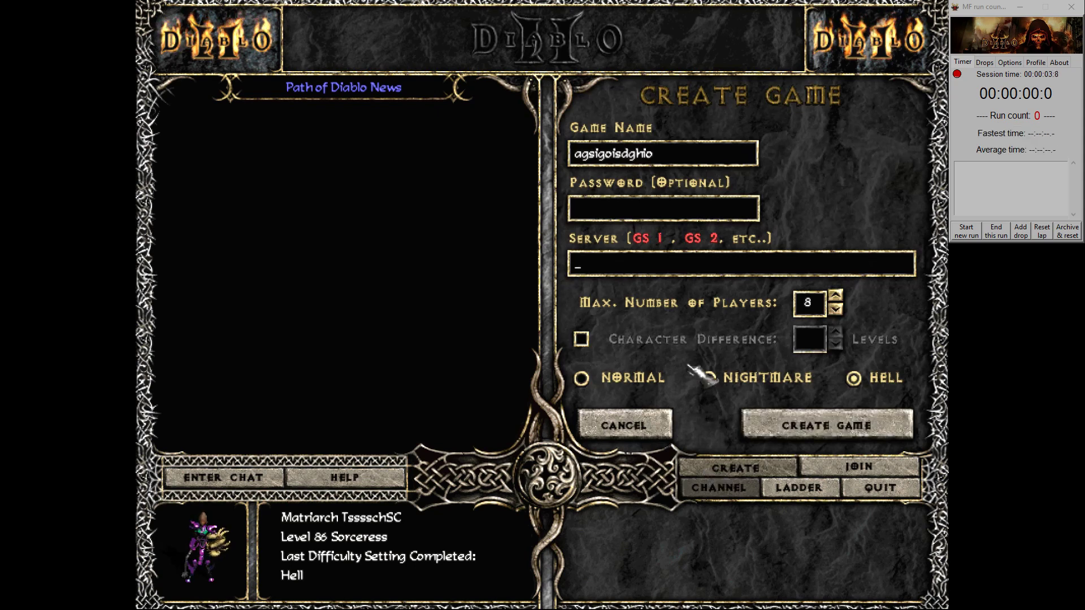
text(gs 14)
key(Return)
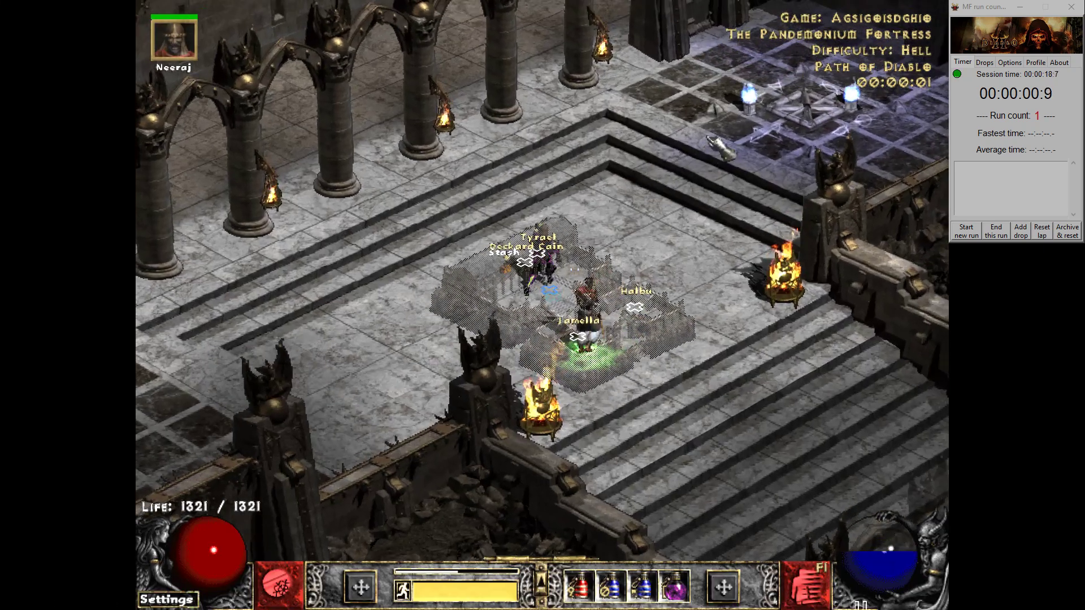
Step: Take the Act III waypoint to Durance of Hate Level 2
click(549, 290)
click(316, 78)
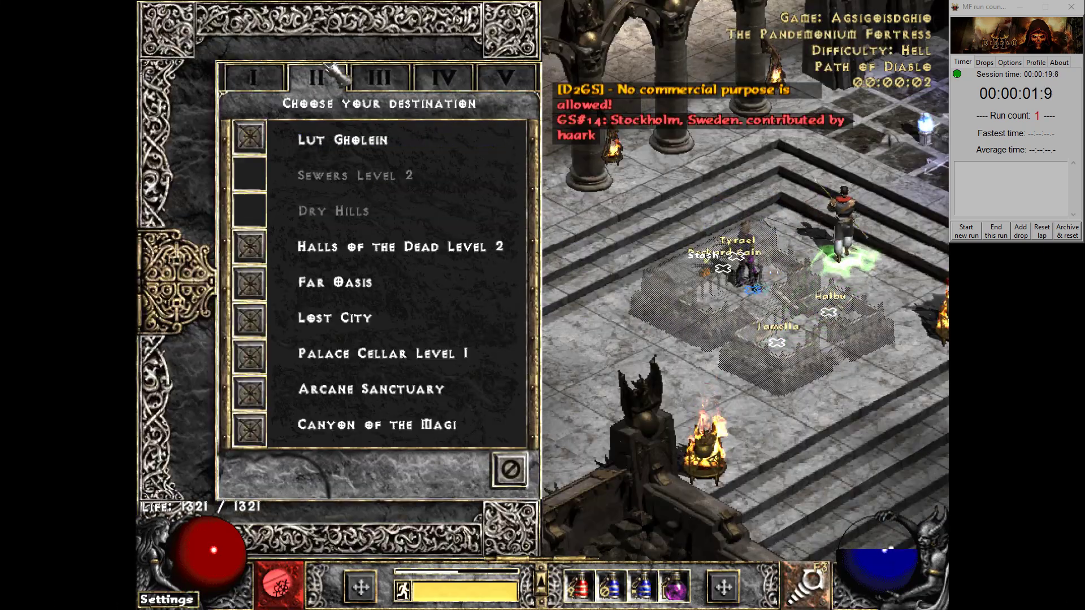
click(379, 79)
click(396, 425)
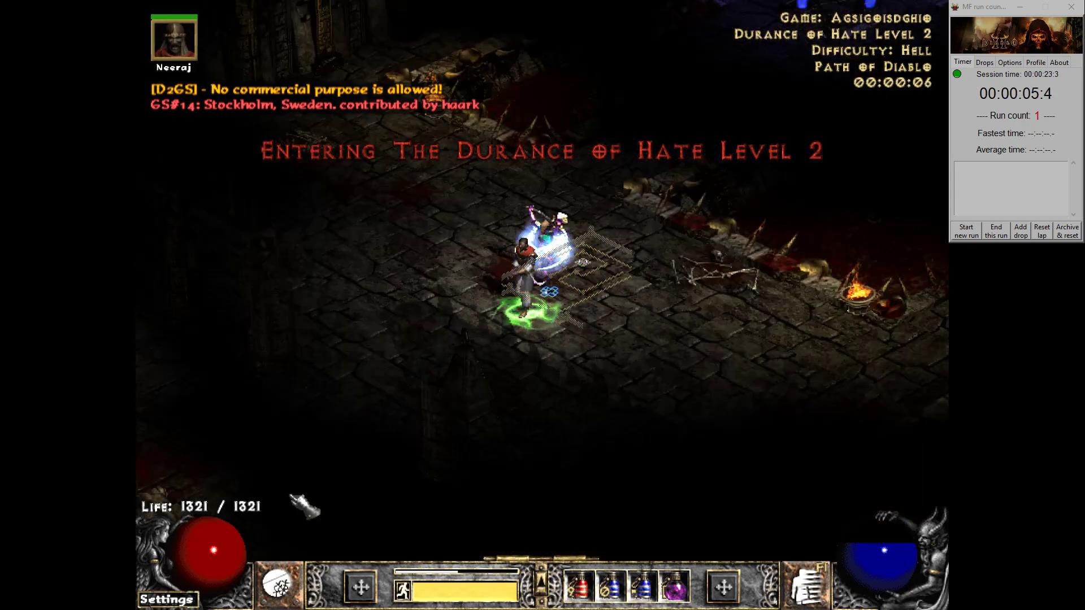
Step: Teleport across Durance of Hate Level 2 and enter Level 3
right_click(359, 436)
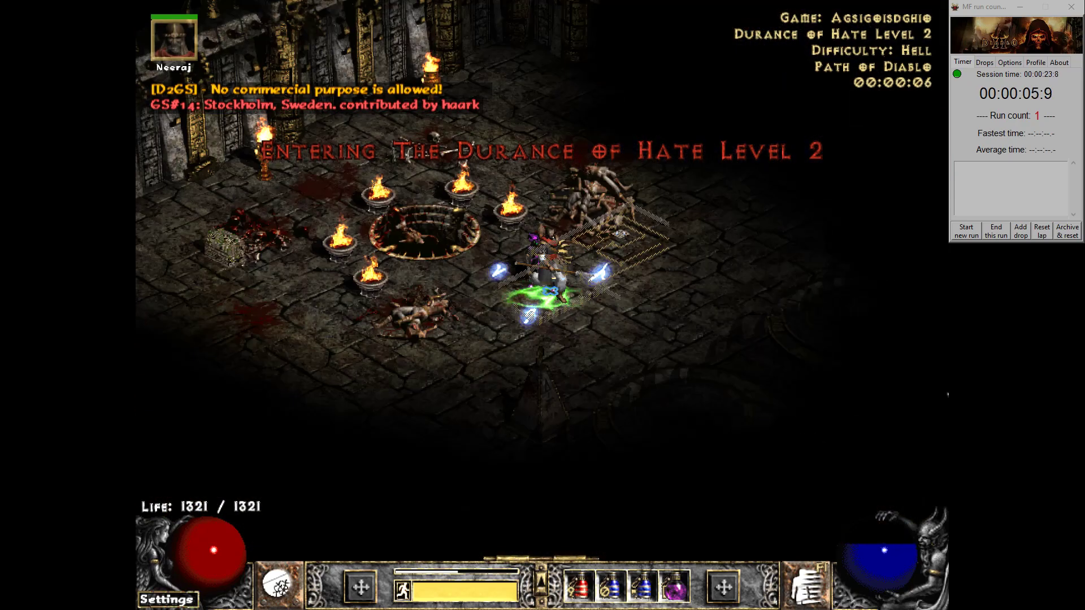
right_click(929, 412)
right_click(929, 187)
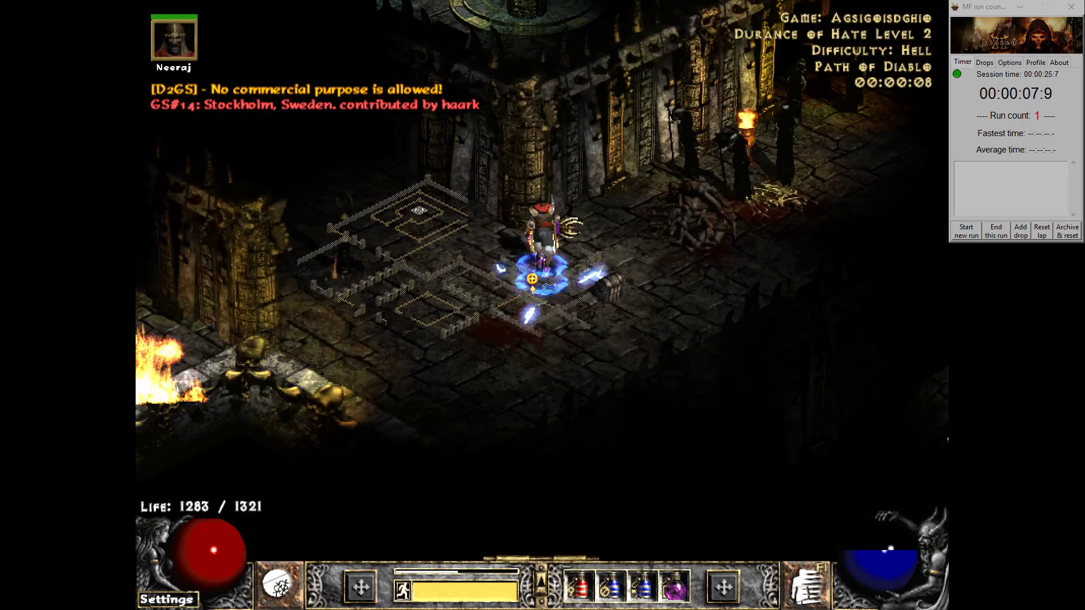
right_click(891, 433)
right_click(362, 453)
right_click(212, 458)
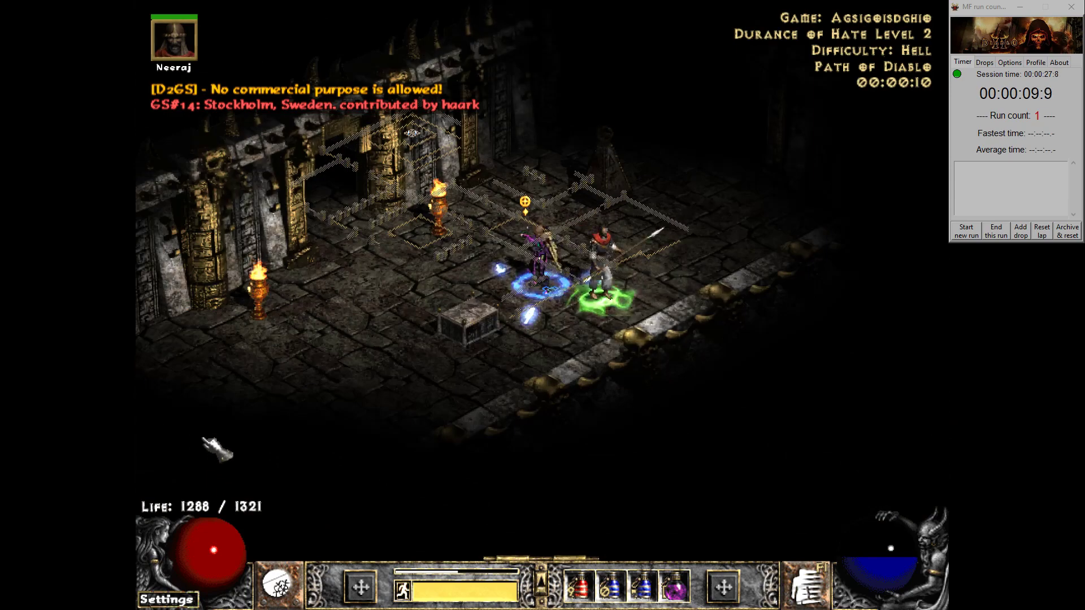
right_click(819, 411)
right_click(819, 410)
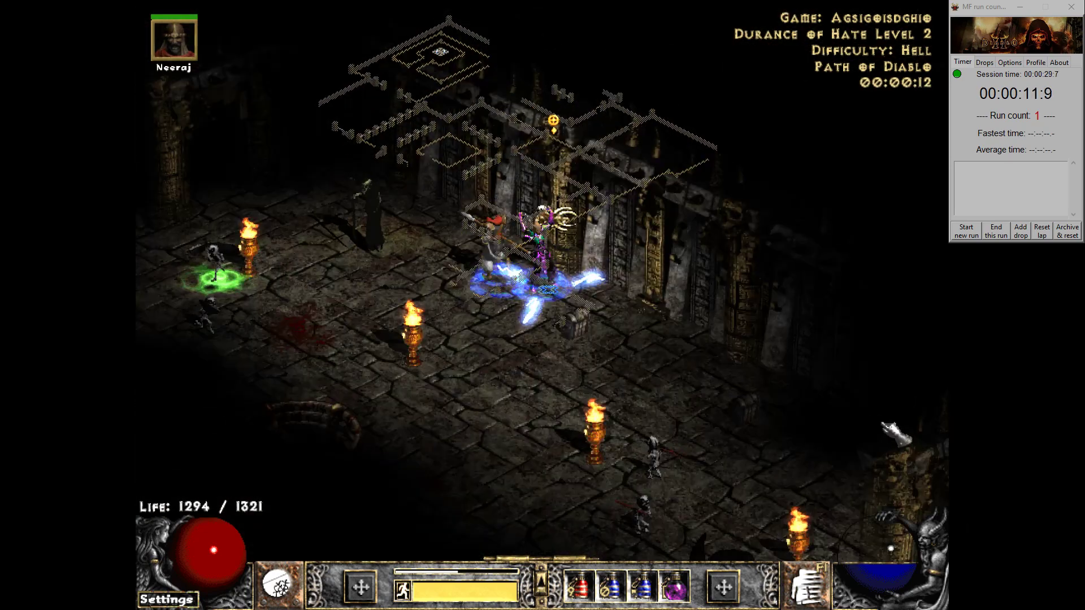
right_click(898, 424)
right_click(922, 462)
right_click(899, 340)
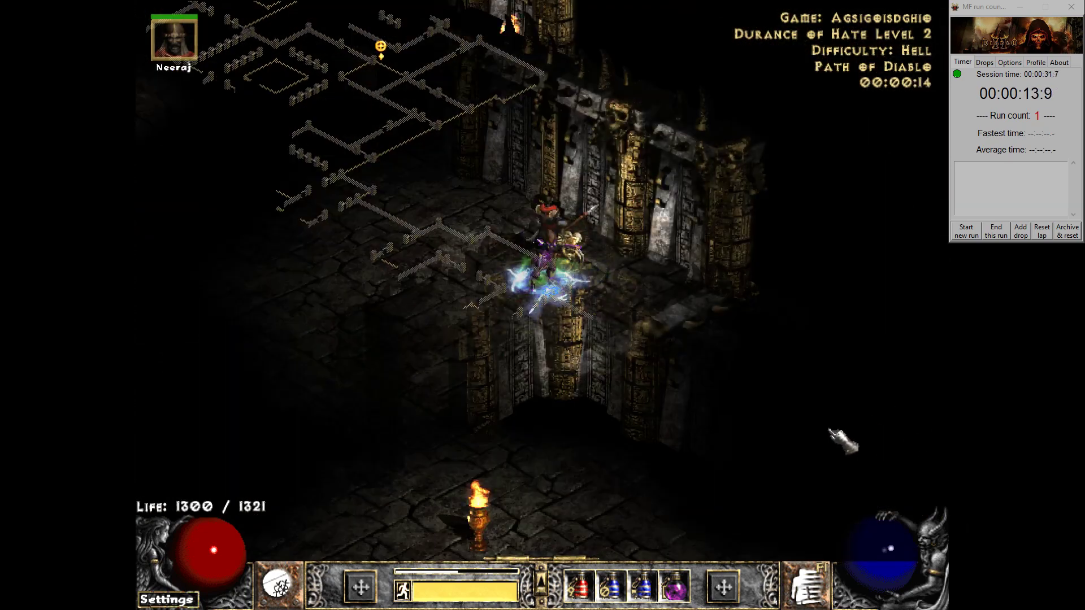
right_click(932, 390)
right_click(886, 449)
right_click(594, 237)
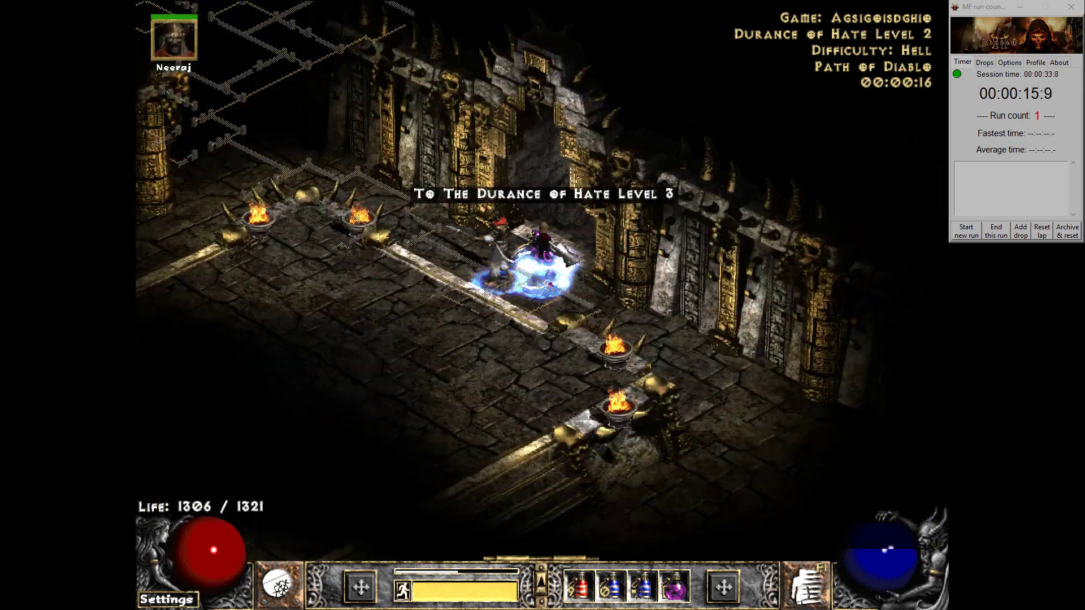
click(576, 196)
Step: Teleport toward Mephisto and kill him with spells
right_click(189, 211)
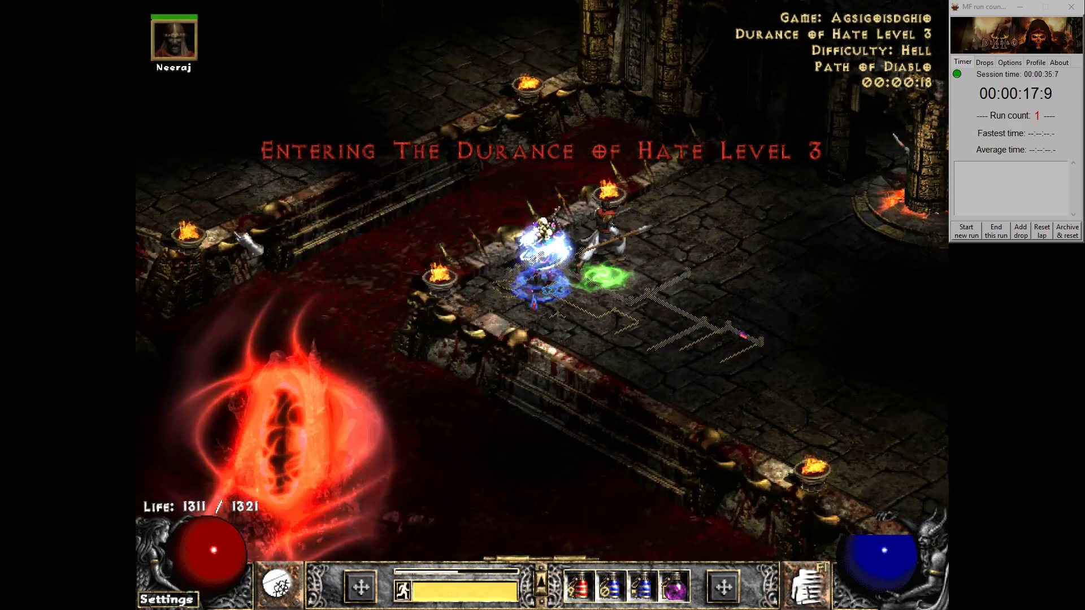
right_click(182, 220)
right_click(180, 233)
right_click(246, 180)
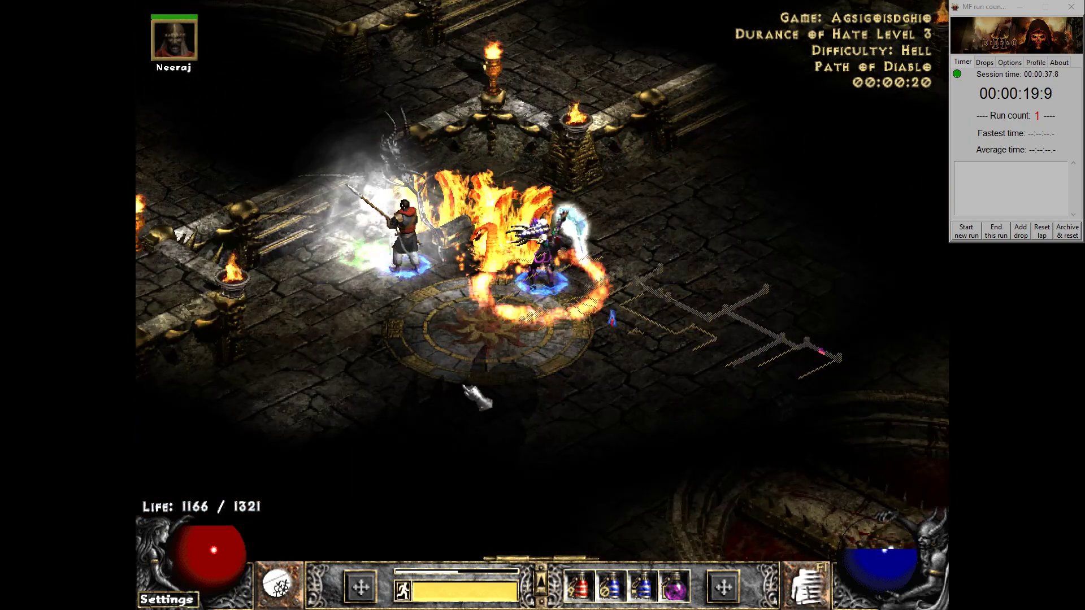
key(F2)
right_click(246, 180)
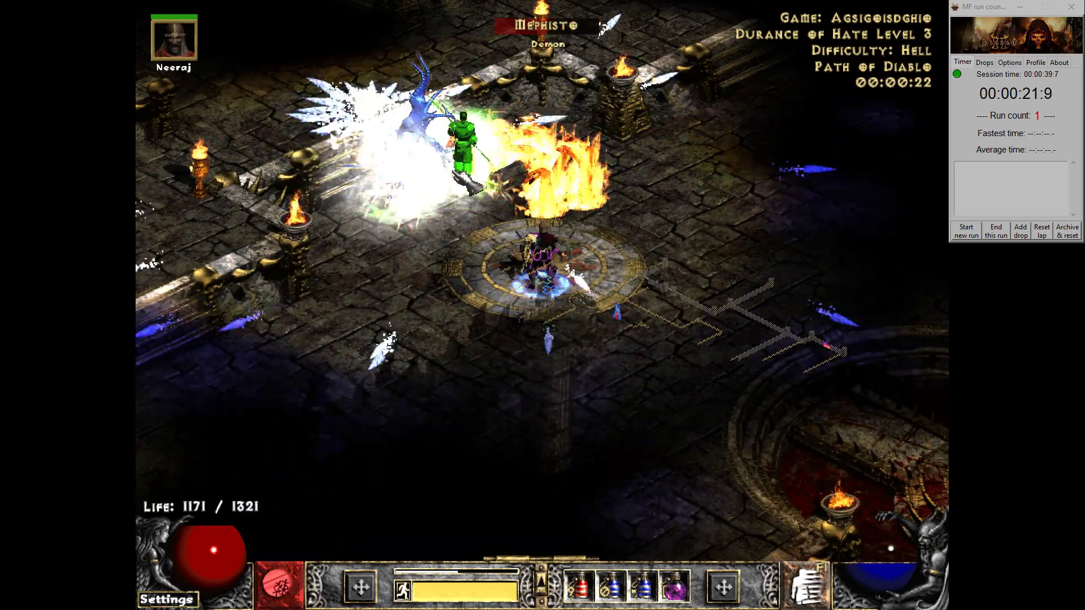
right_click(246, 180)
right_click(467, 182)
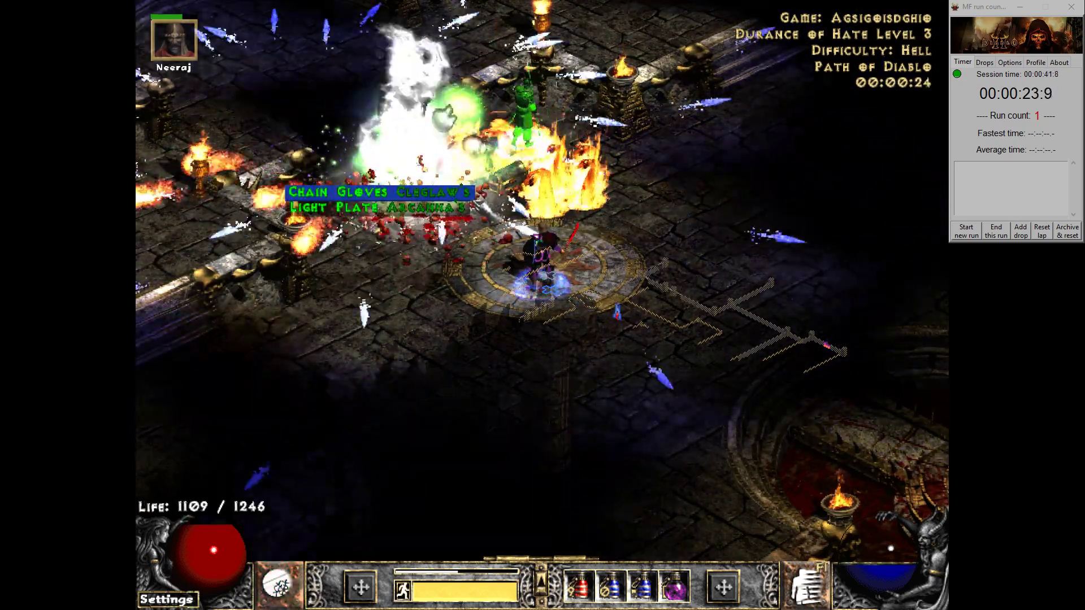
Step: Collect Cleglaw's chain gloves and check them in the inventory
click(470, 212)
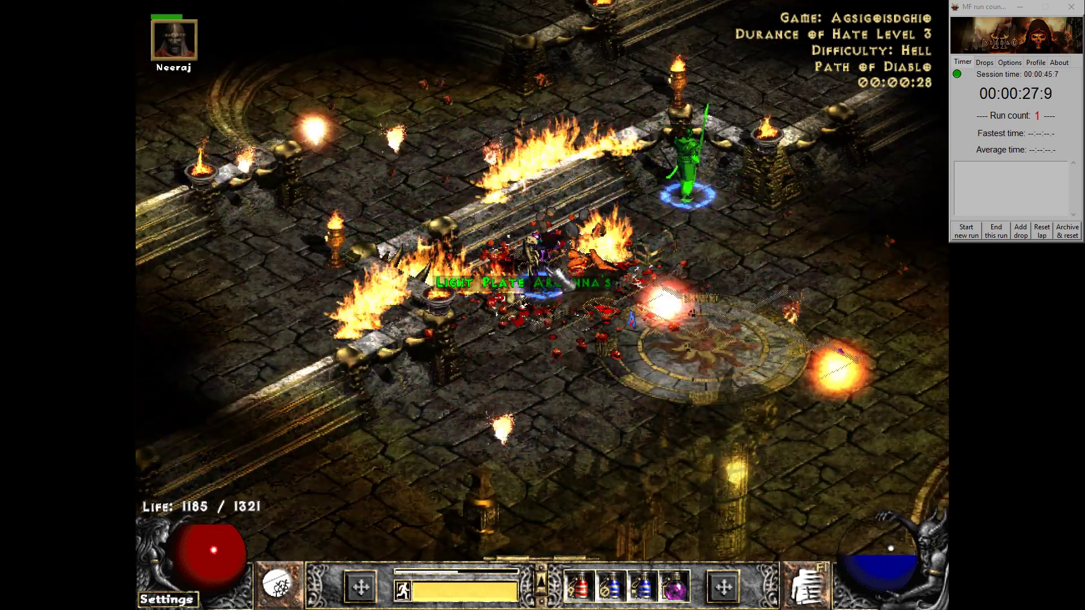
click(661, 356)
key(i)
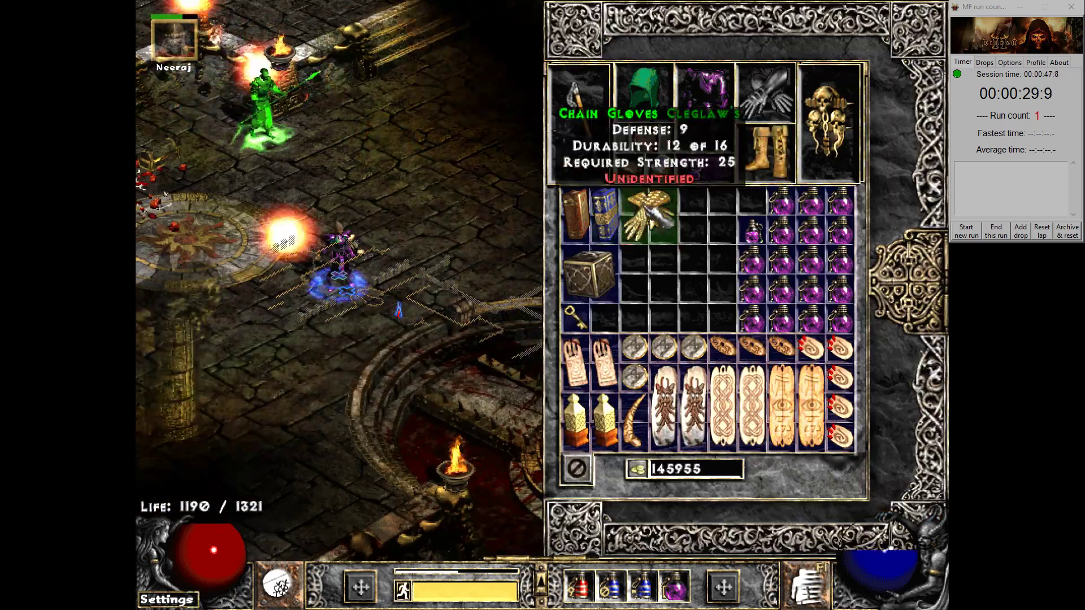
key(i)
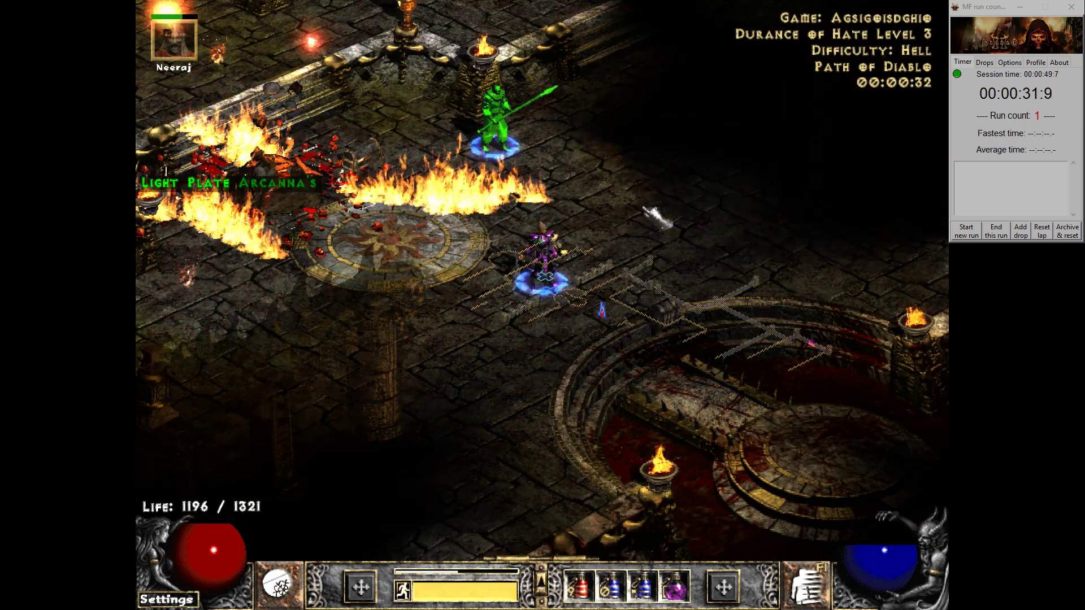
key(F2)
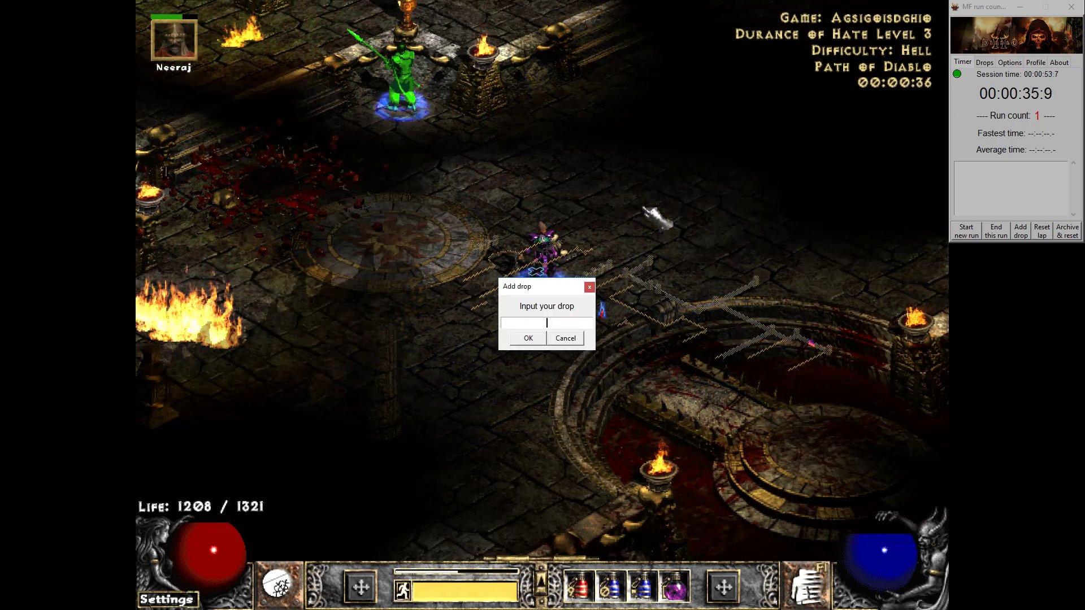
text(Ceg)
text(laws gloves)
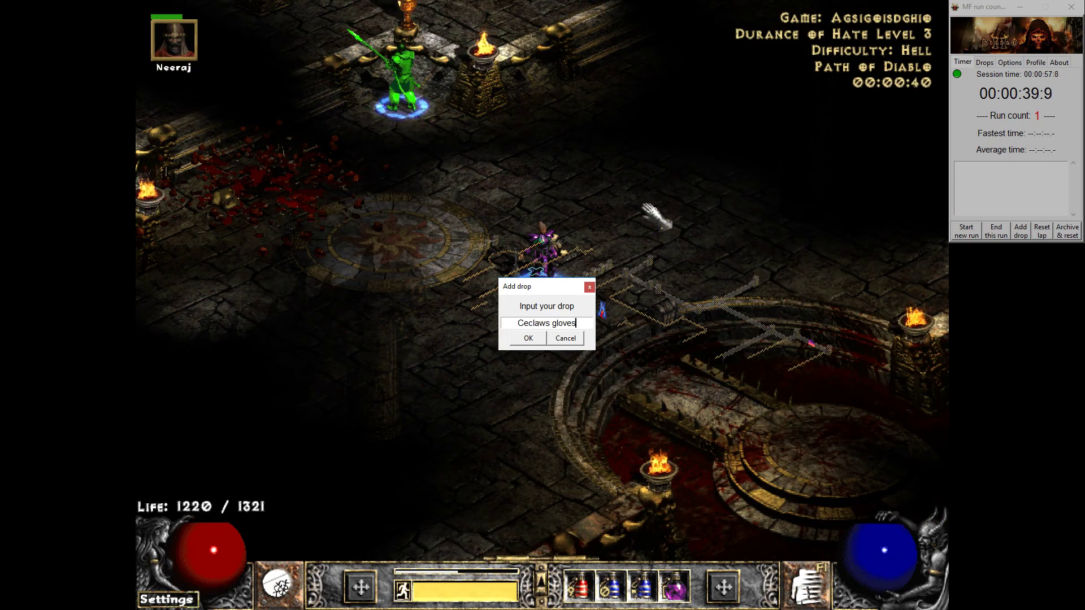
Step: Log the Ceclaws gloves as run 1's drop, then leave through the red portal
key(Return)
click(657, 217)
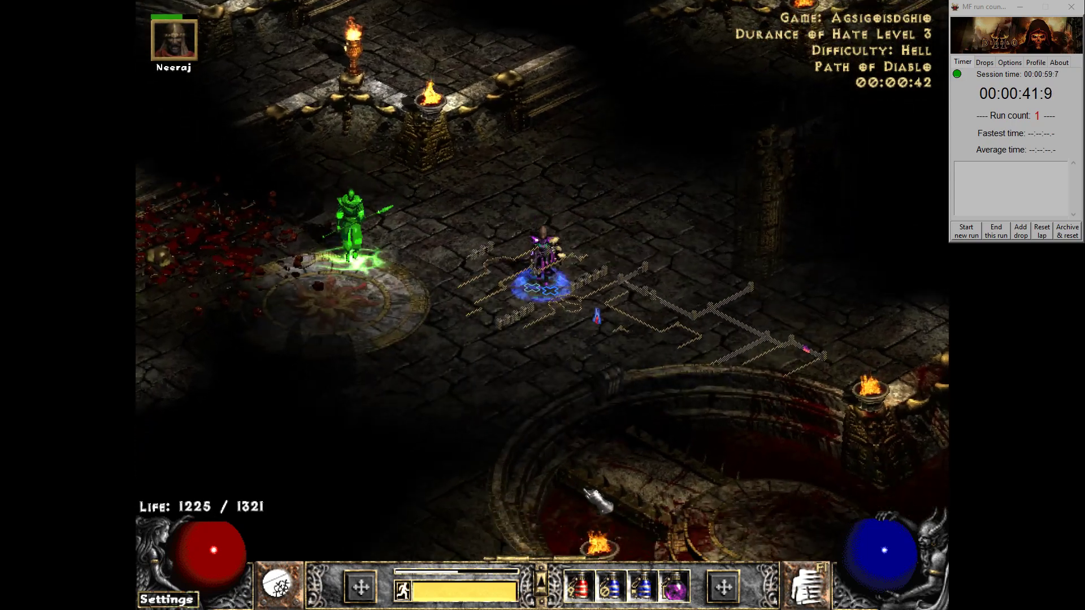
click(753, 457)
click(752, 458)
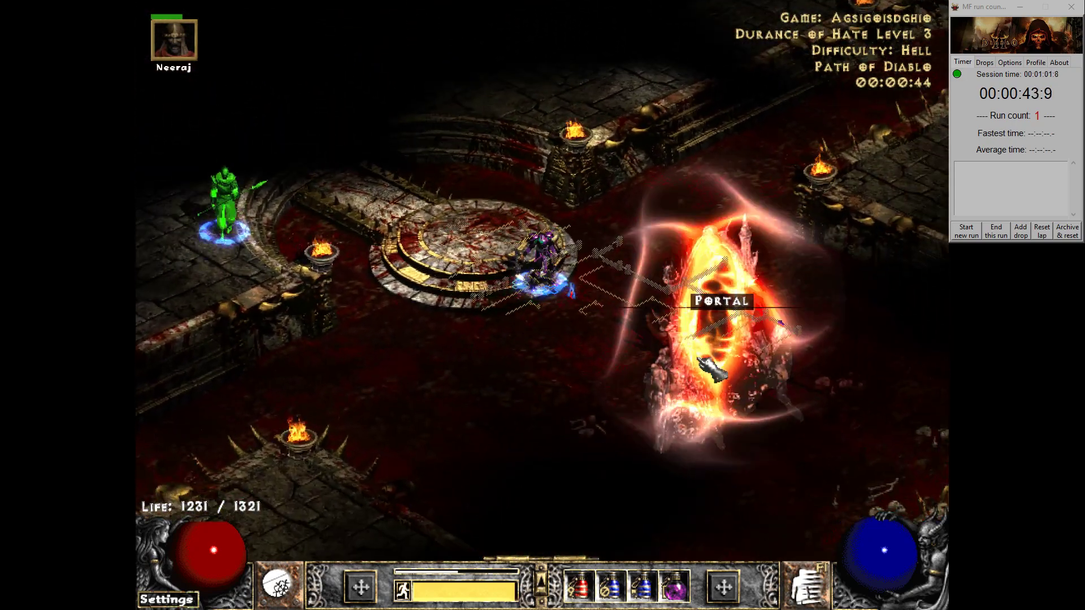
click(705, 348)
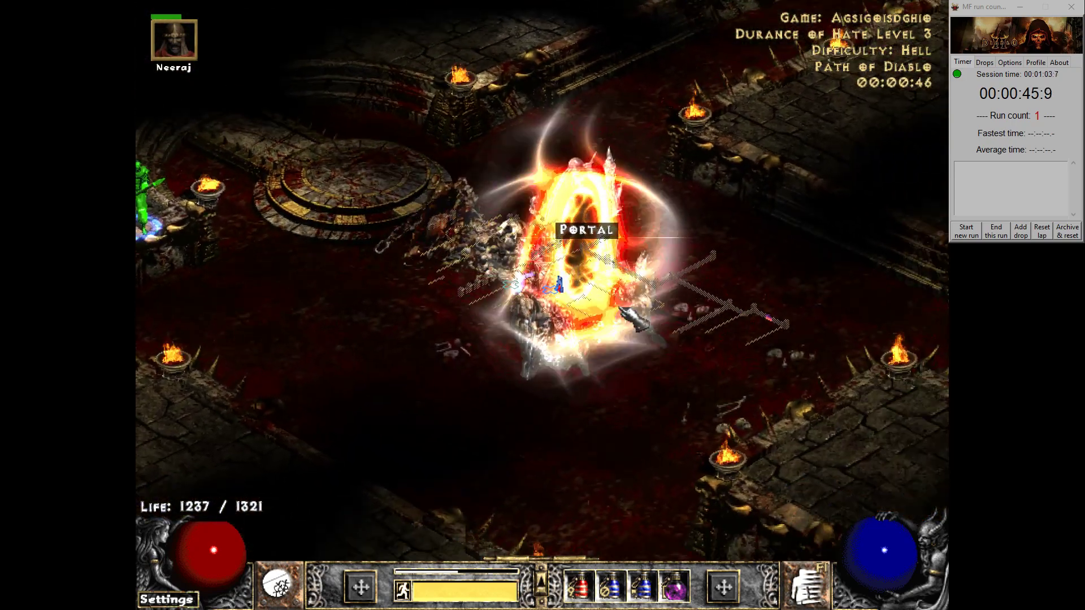
key(Escape)
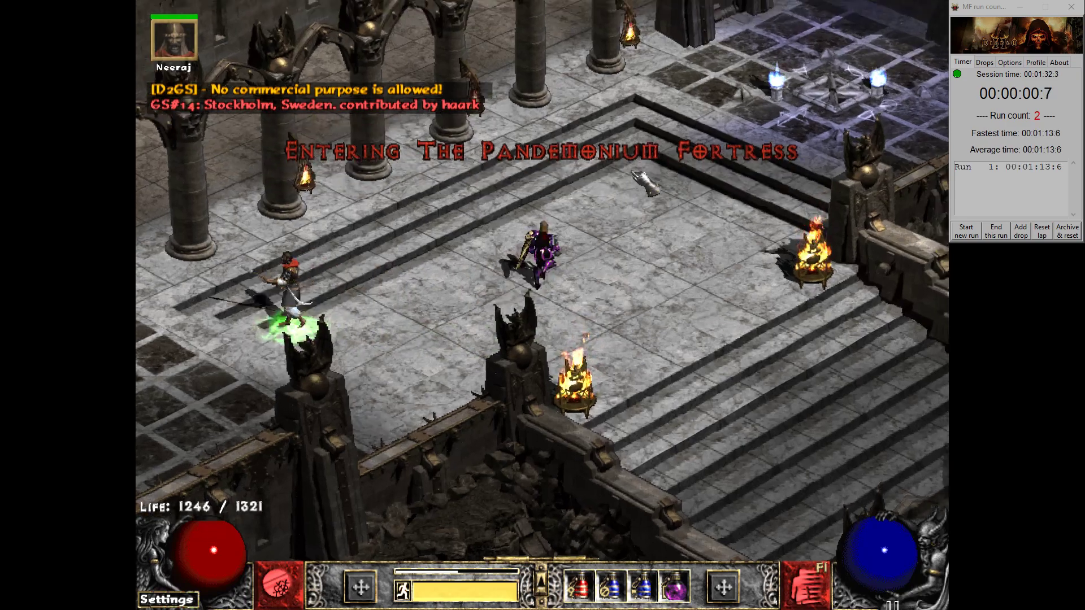
Step: Walk toward the waypoint steps and end run 2, logging it at 7.0 seconds
click(645, 181)
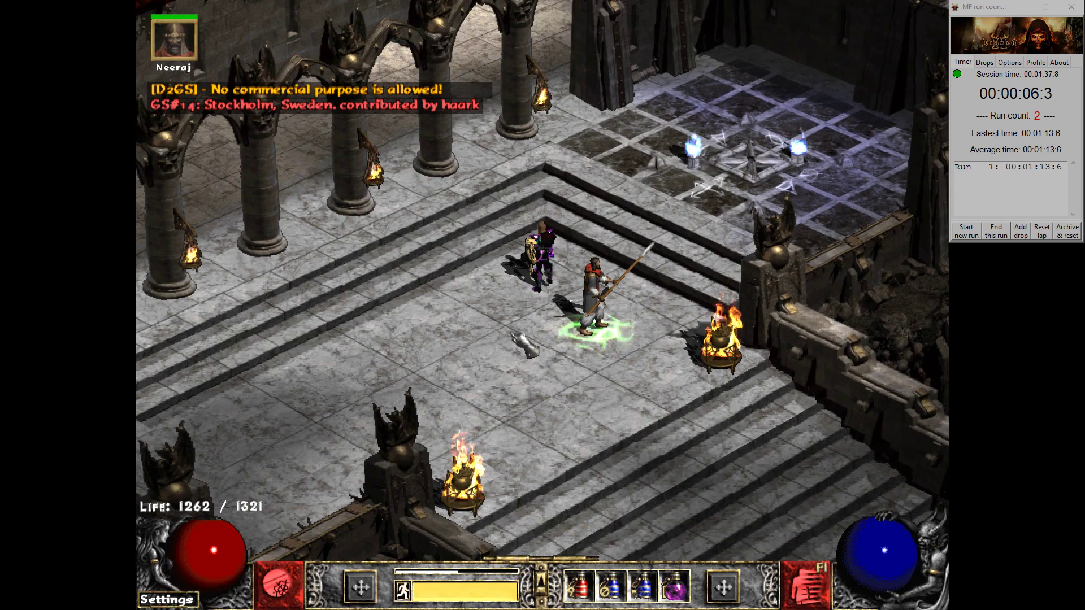
key(F10)
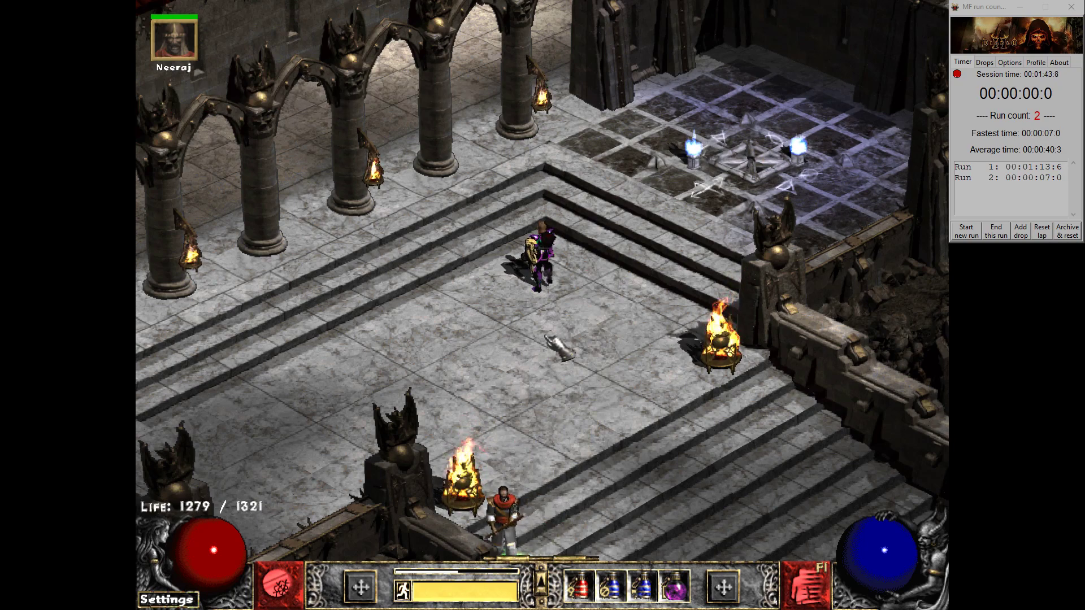
Step: Start run 3, then pause, resume and re-pause its timer at 7.8 seconds
key(F9)
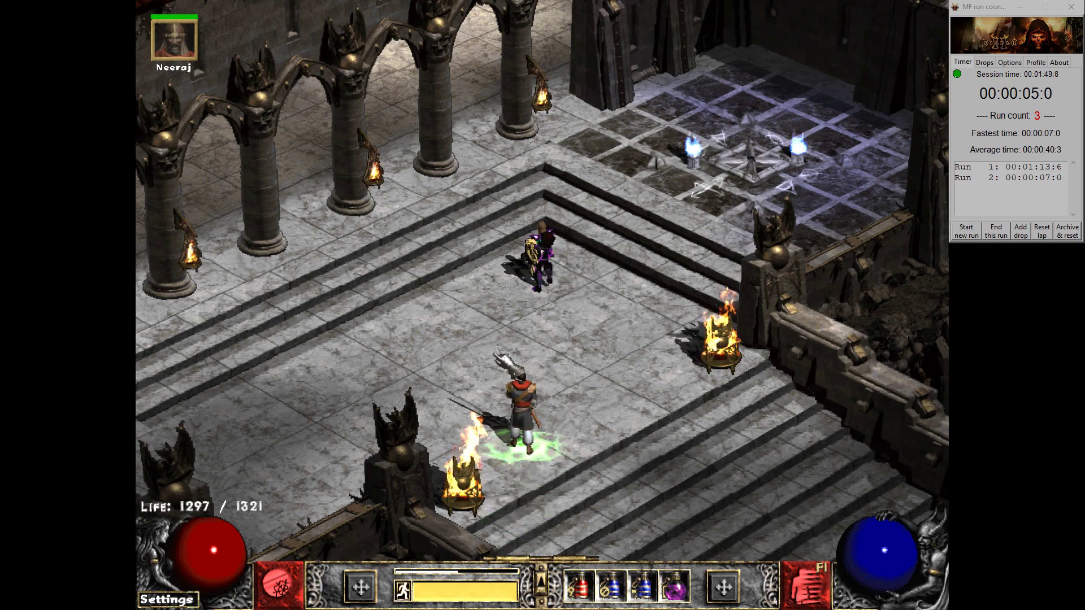
key(F10)
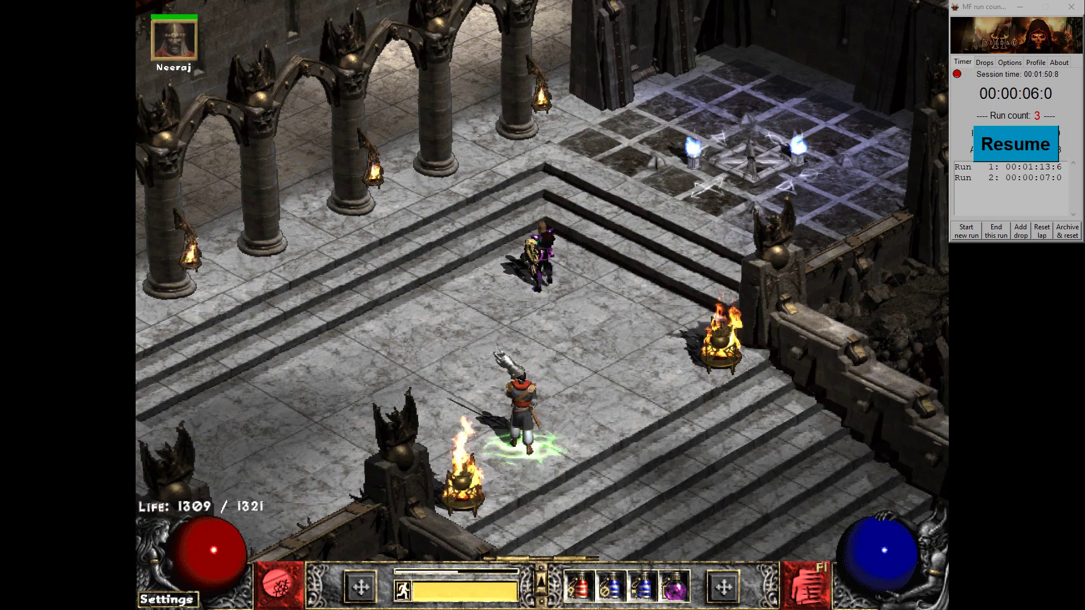
click(550, 351)
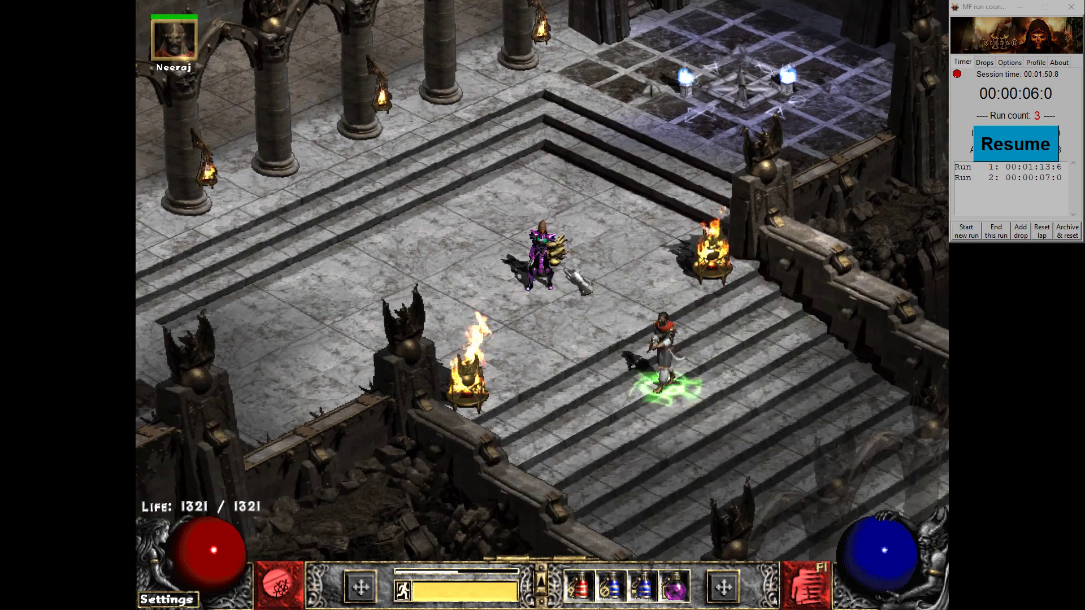
key(F10)
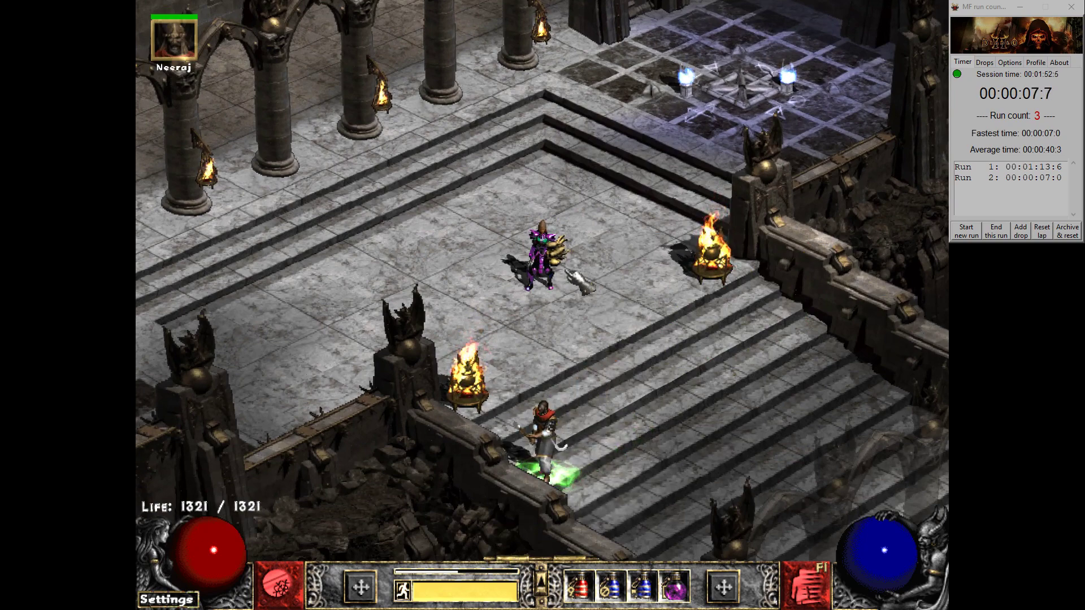
key(F10)
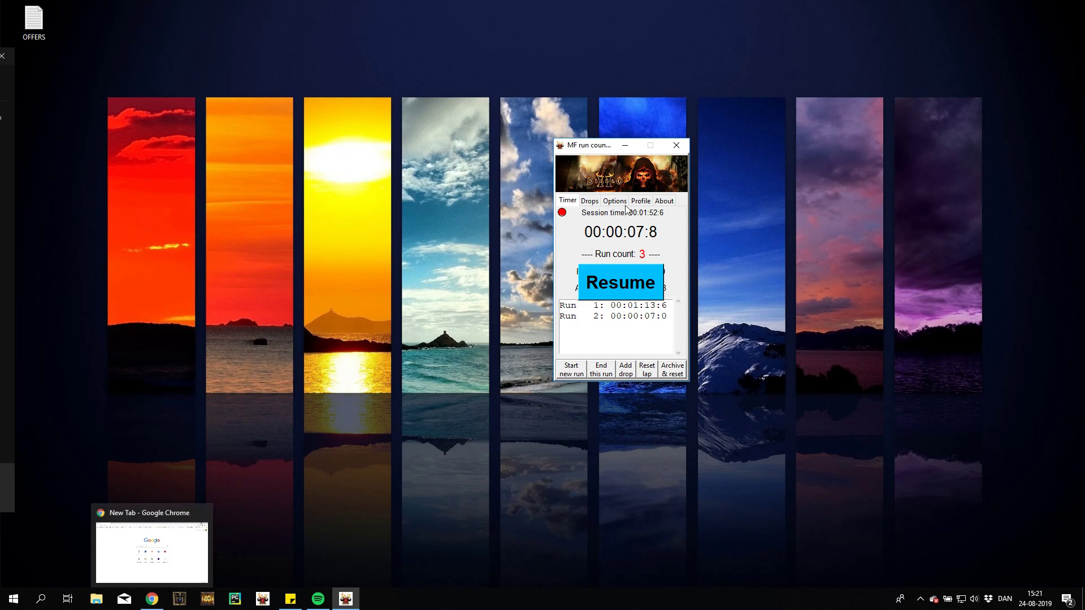
Step: Close the run counter and download mf_timer.exe from the latest release in Chrome
click(679, 149)
click(151, 600)
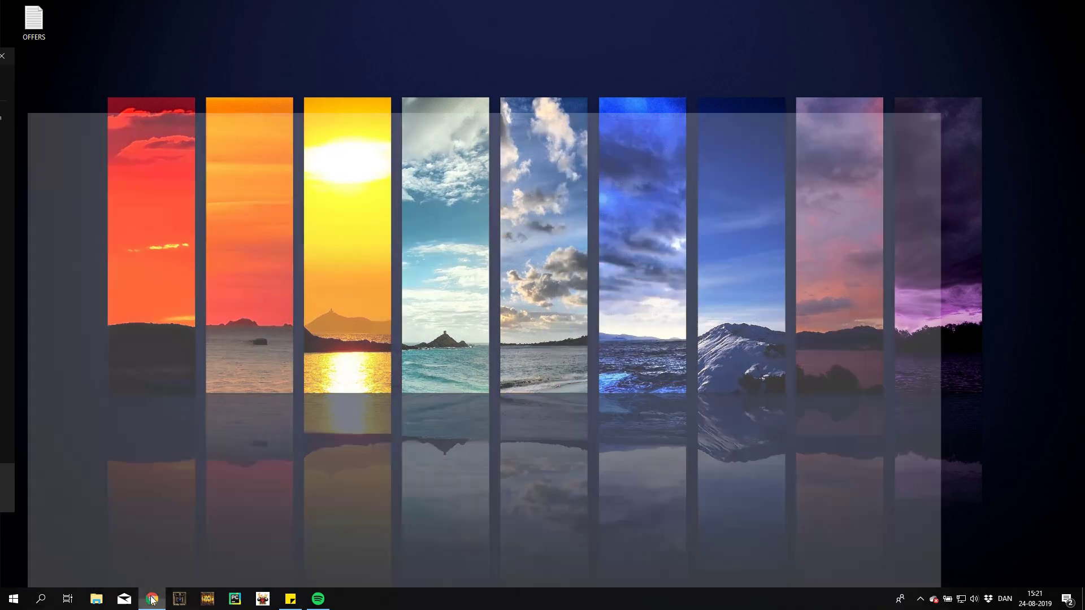
text(git)
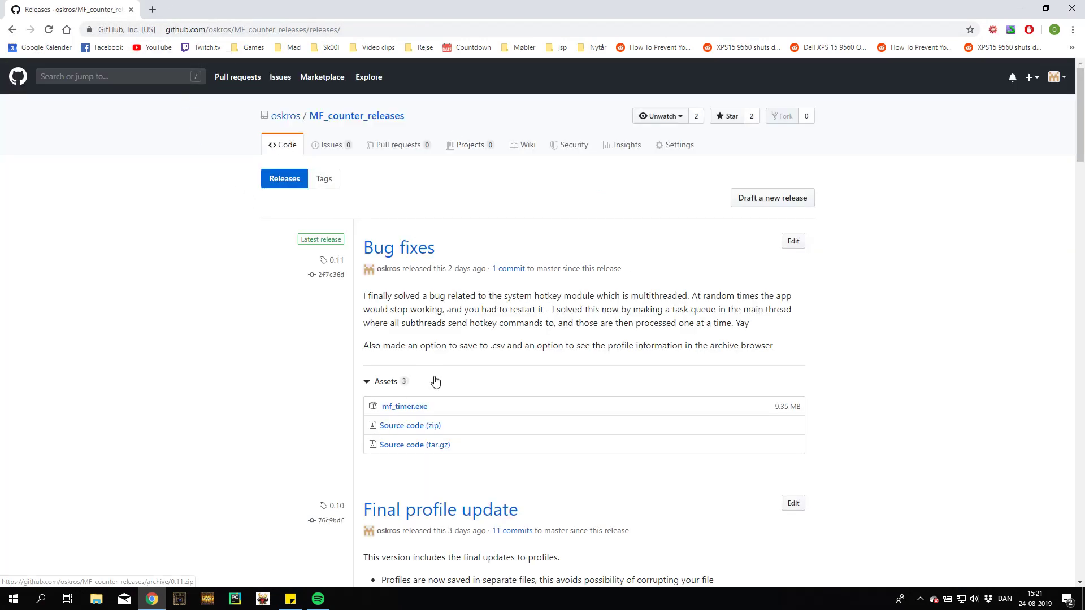
click(416, 409)
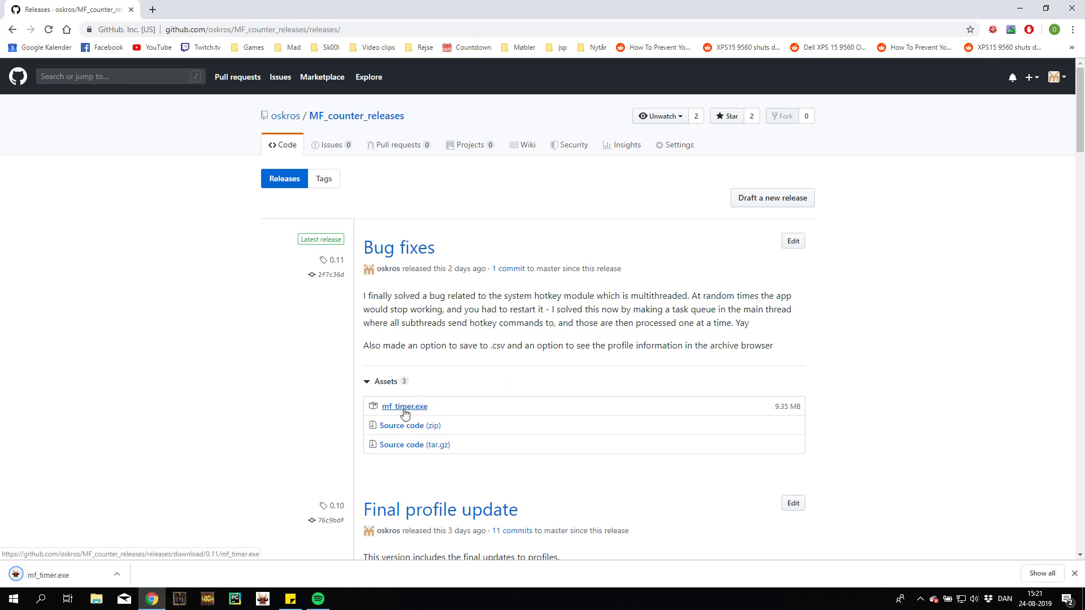
Step: Open the downloaded mf_timer.exe, dismiss the protection warning, and clear the download from Chrome
click(73, 579)
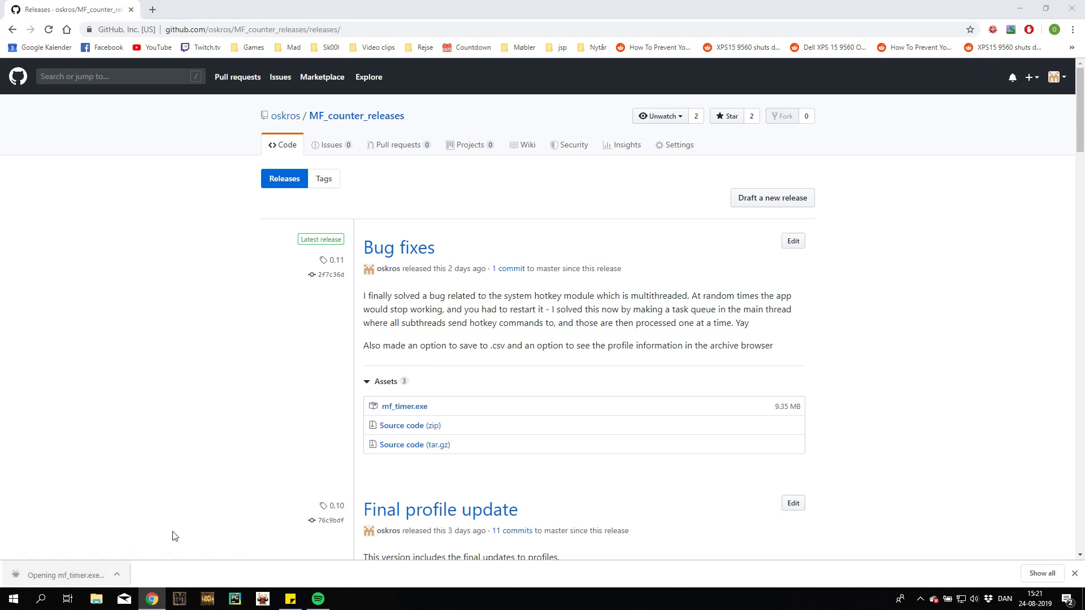
click(715, 179)
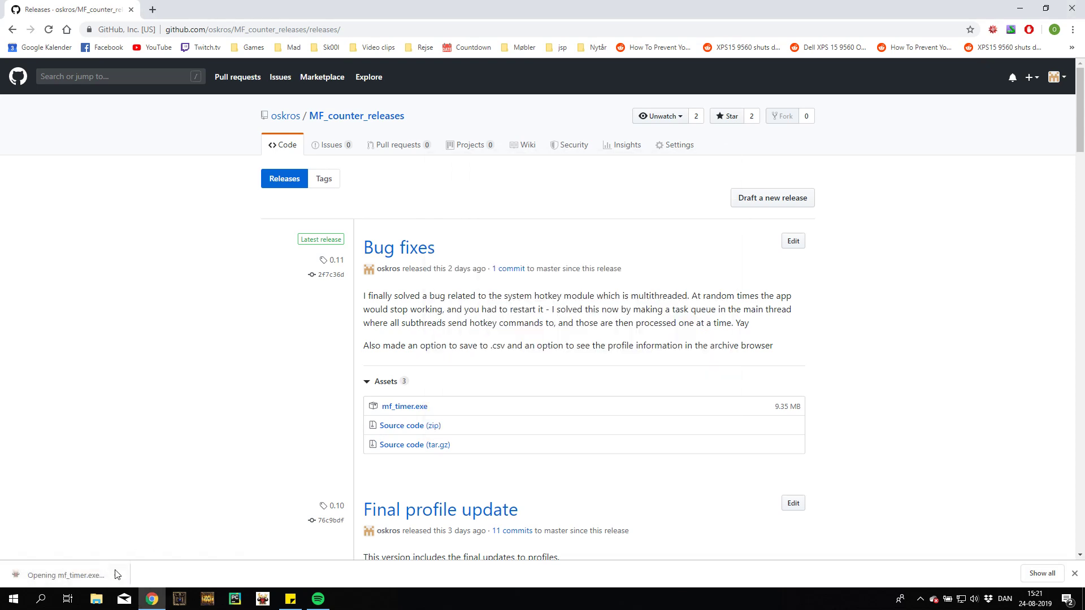
click(117, 574)
click(133, 540)
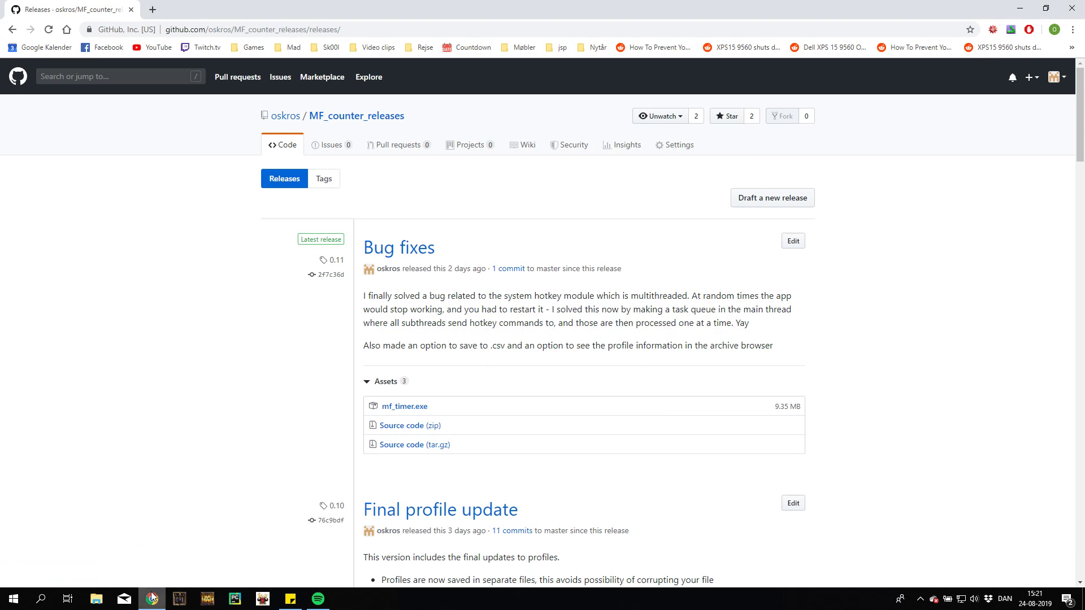
click(96, 599)
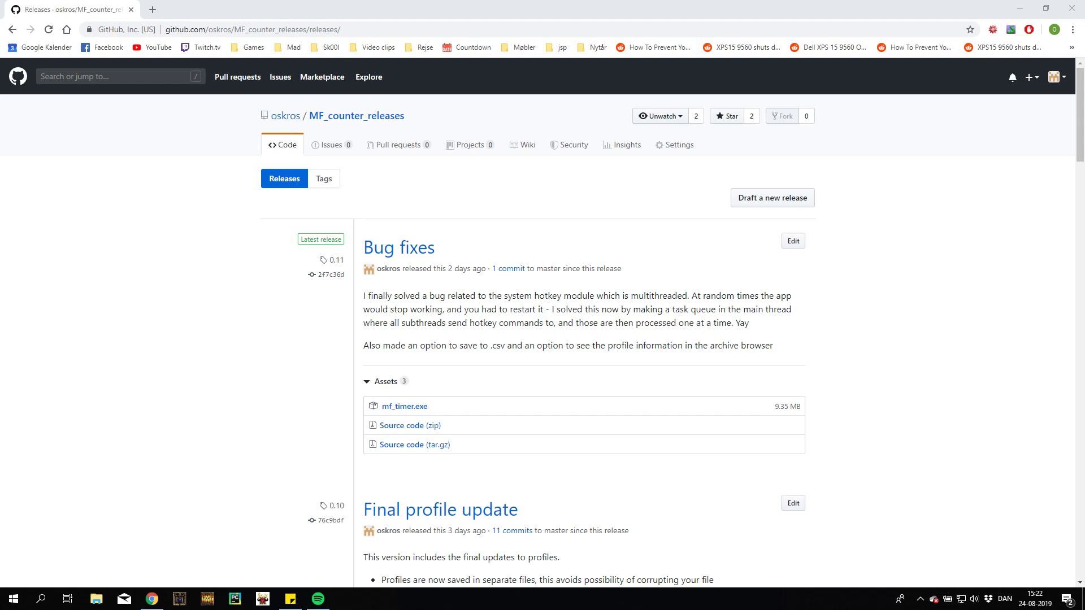
Step: Minimize Chrome, make a new desktop folder named MyFolder, and drag mf_timer onto it
click(1019, 9)
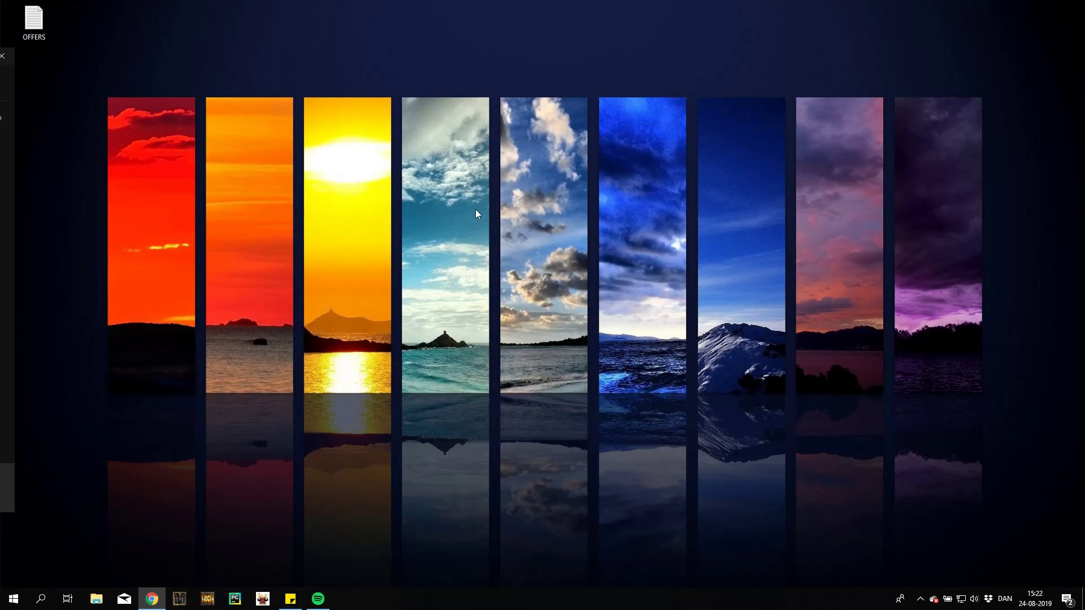
right_click(382, 247)
mouse_move(449, 379)
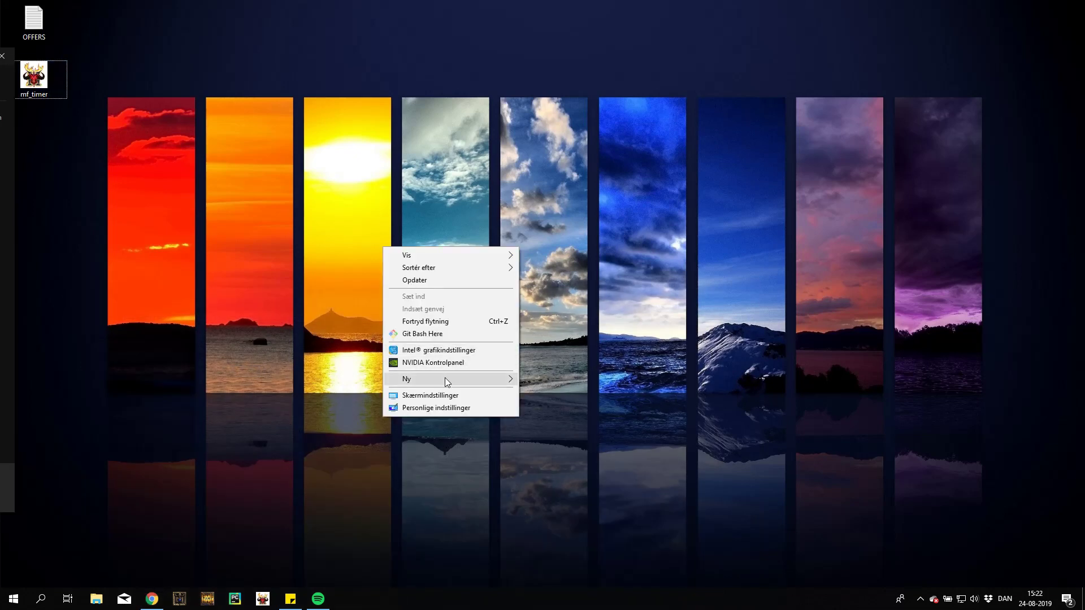
click(551, 380)
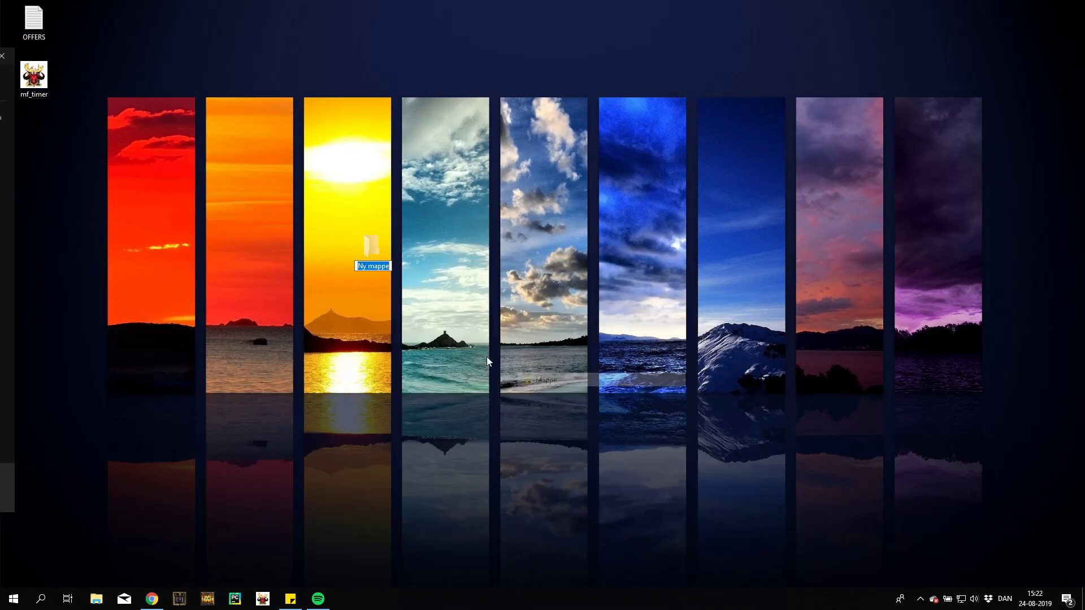
text(My)
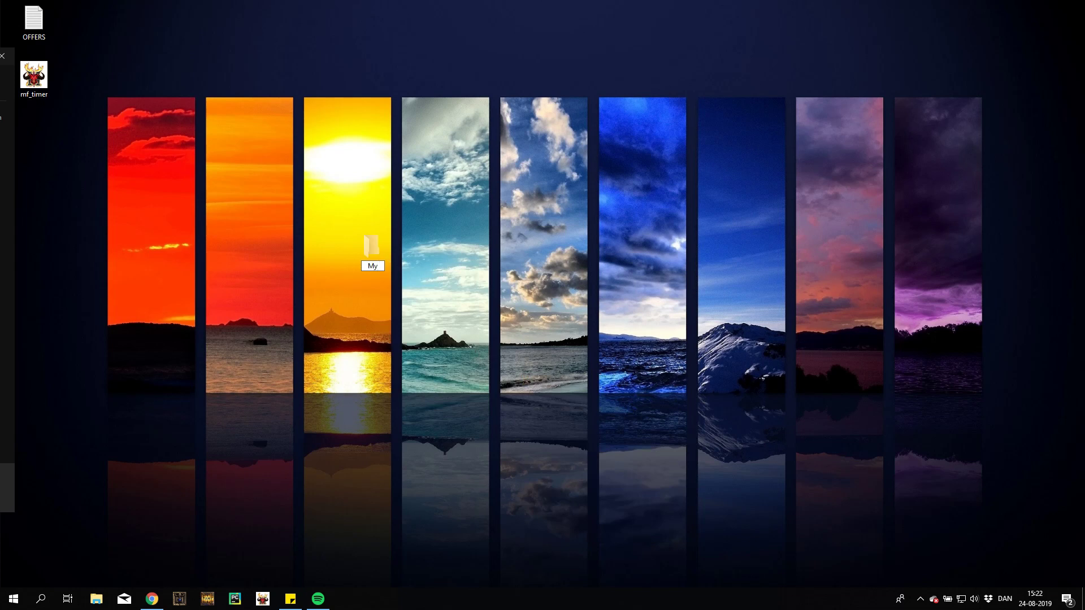
text(Fil)
text(older)
key(Return)
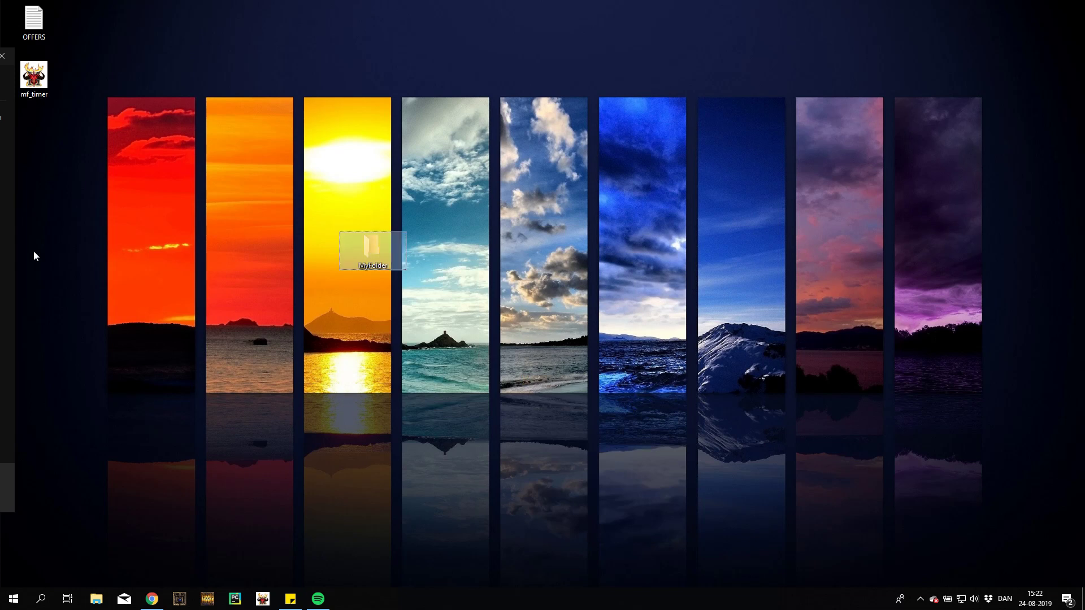
drag(34, 77, 370, 246)
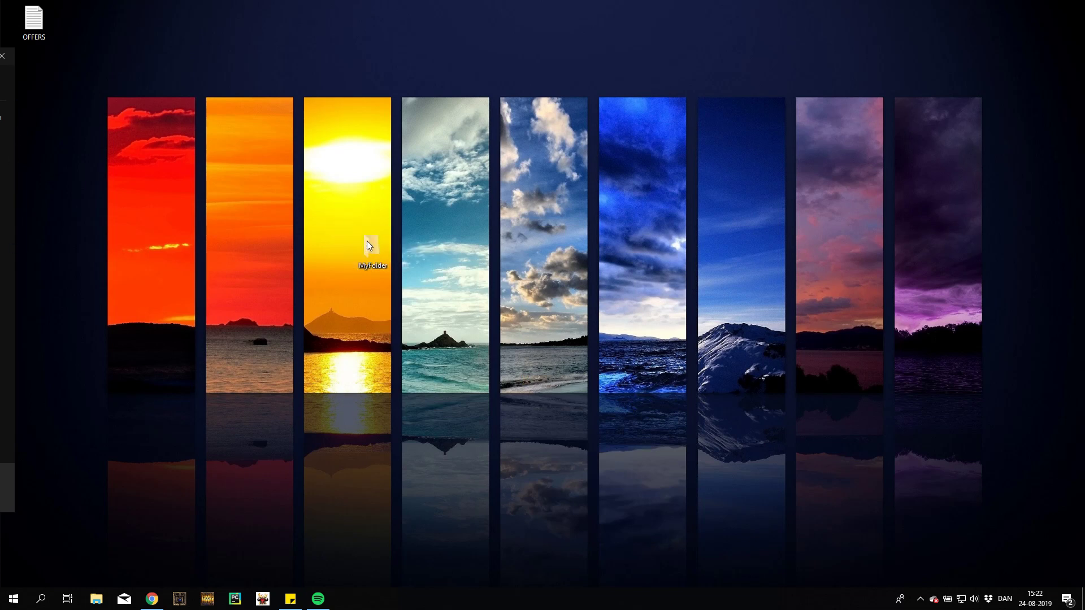
click(366, 288)
Step: Open MyFolder and run mf_timer via SmartScreen's 'Flere oplysninger' and 'Kør alligevel'
double_click(369, 246)
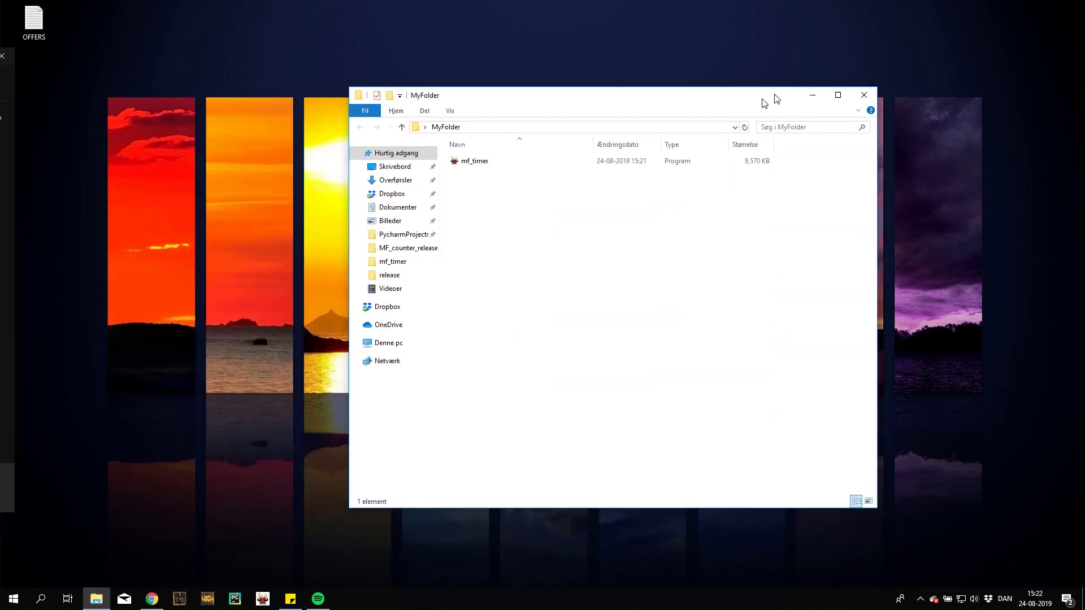
drag(811, 96, 763, 88)
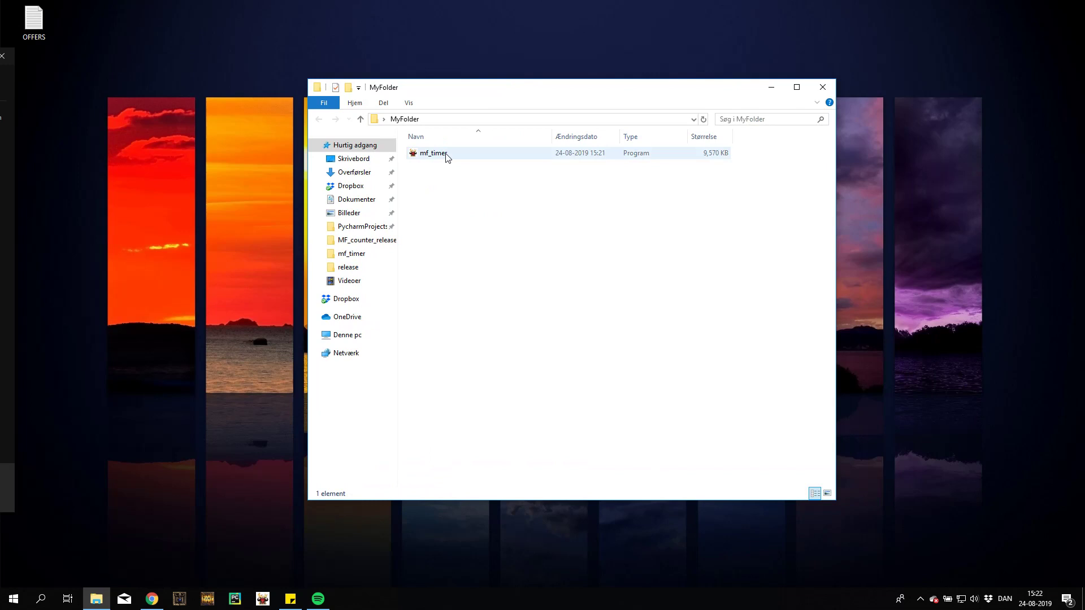
double_click(478, 152)
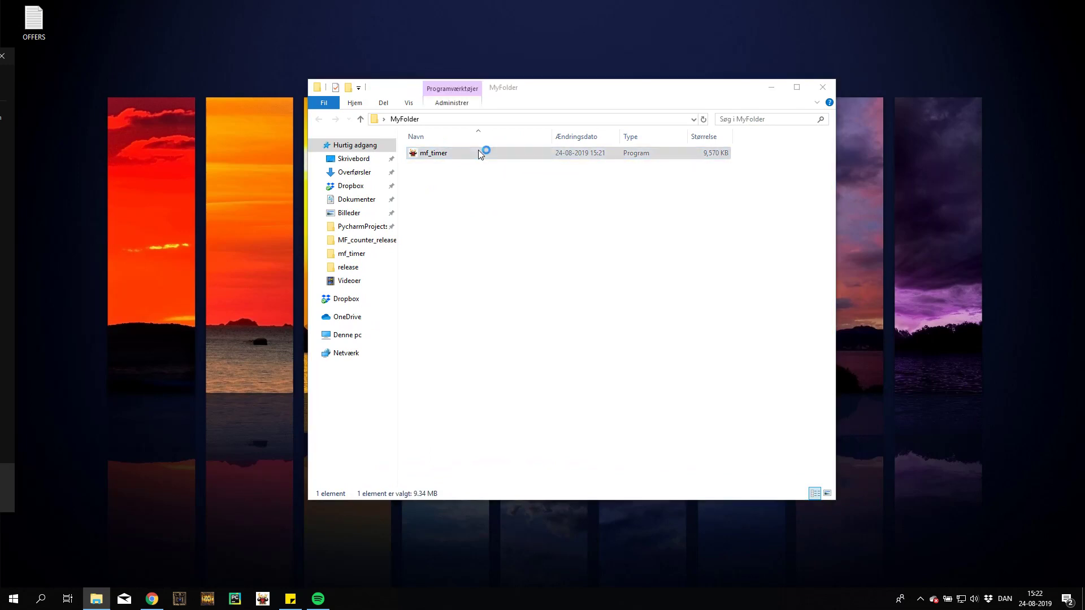
drag(495, 163, 543, 142)
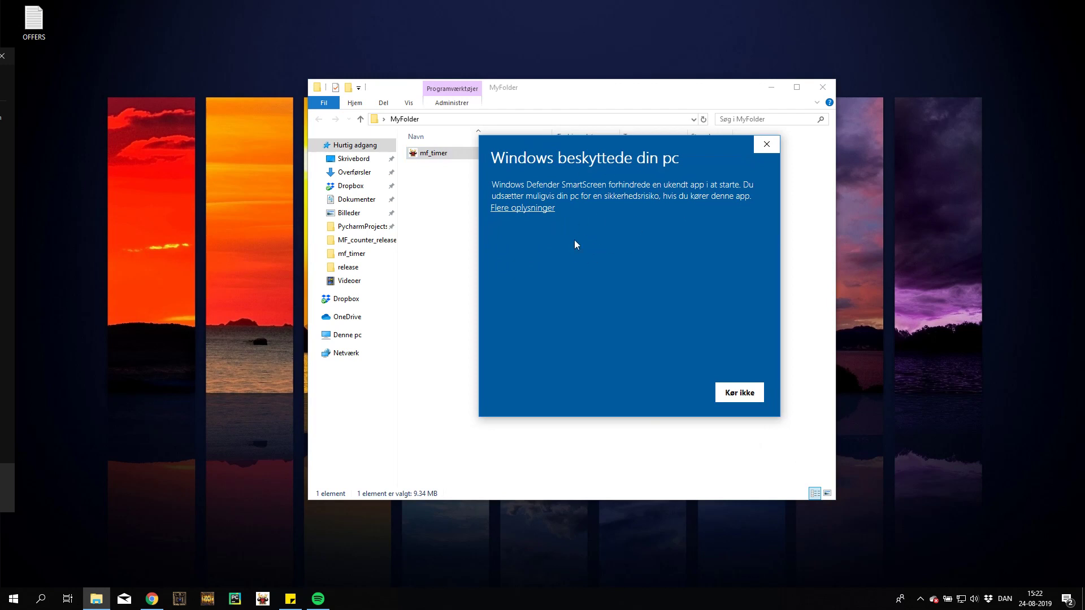
click(523, 209)
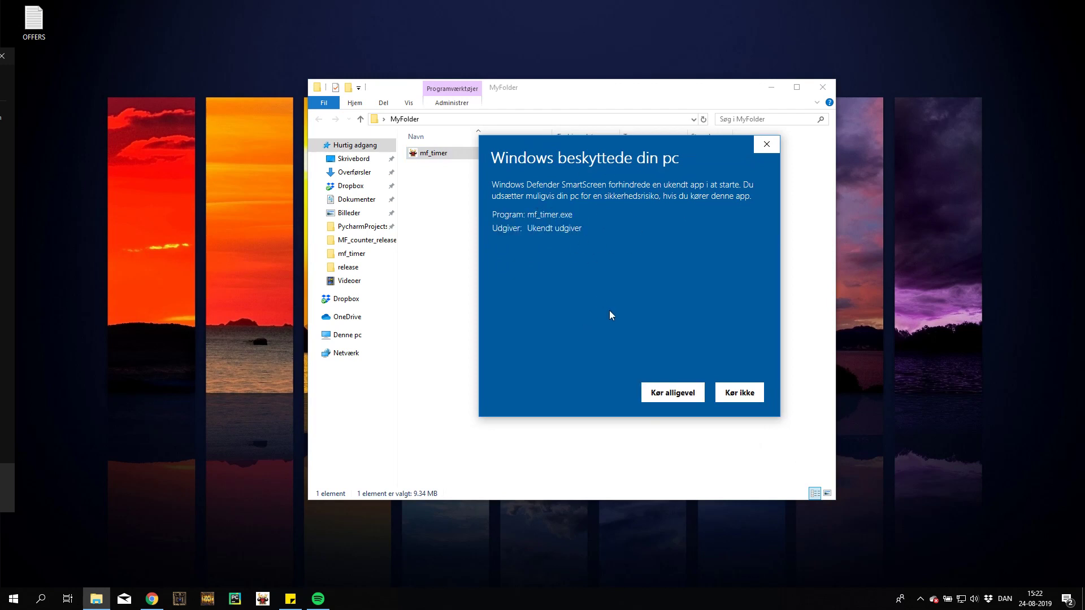
click(671, 393)
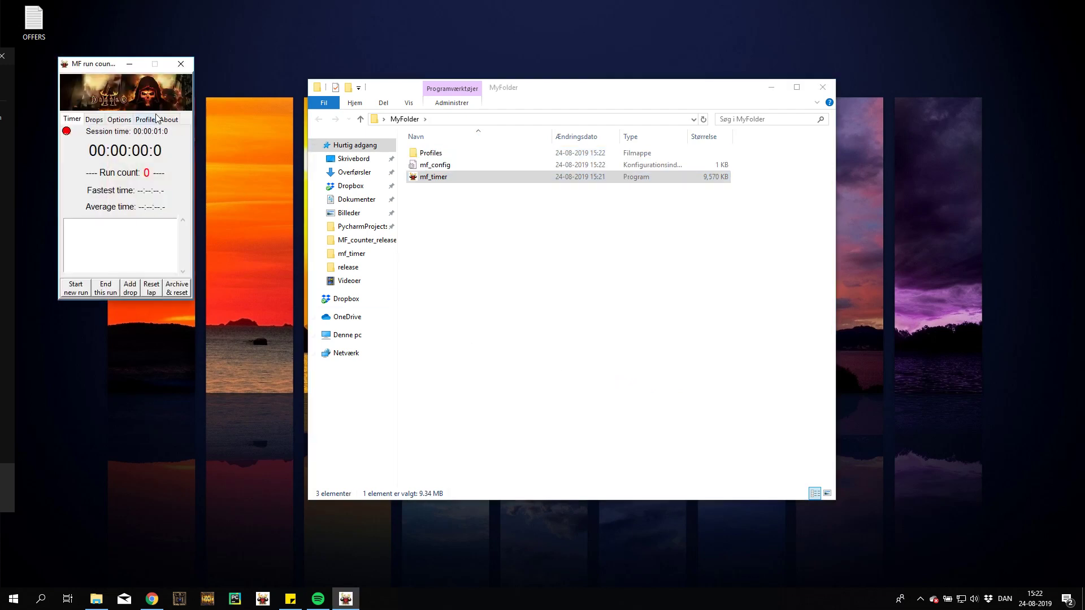
Step: Drag the counter window beside MyFolder's file list and select mf_config
mouse_move(430, 219)
mouse_down()
mouse_move(611, 117)
mouse_move(283, 102)
mouse_up()
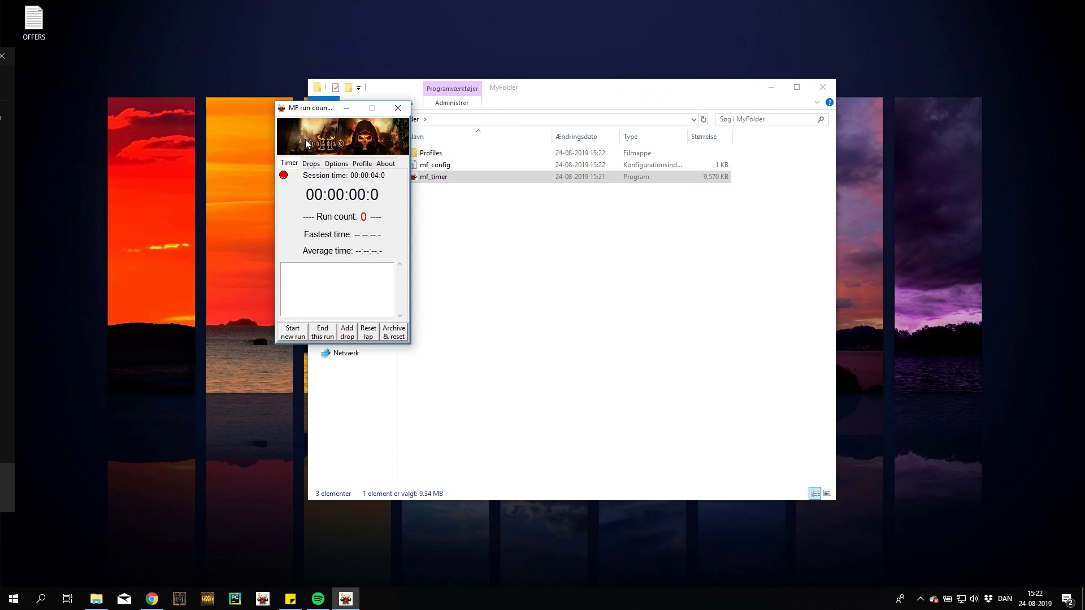
click(460, 163)
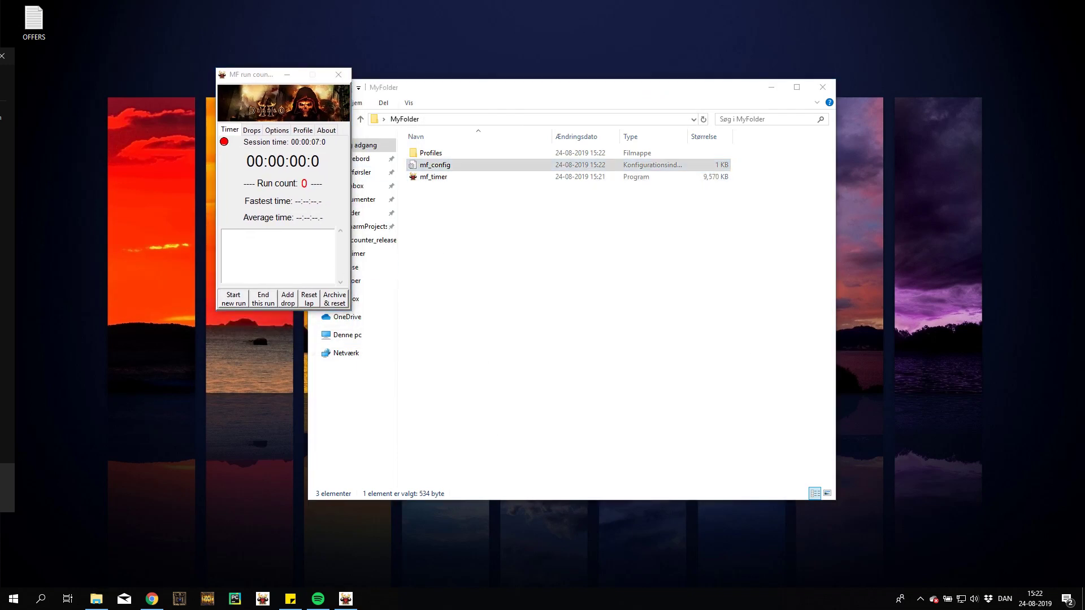
double_click(460, 164)
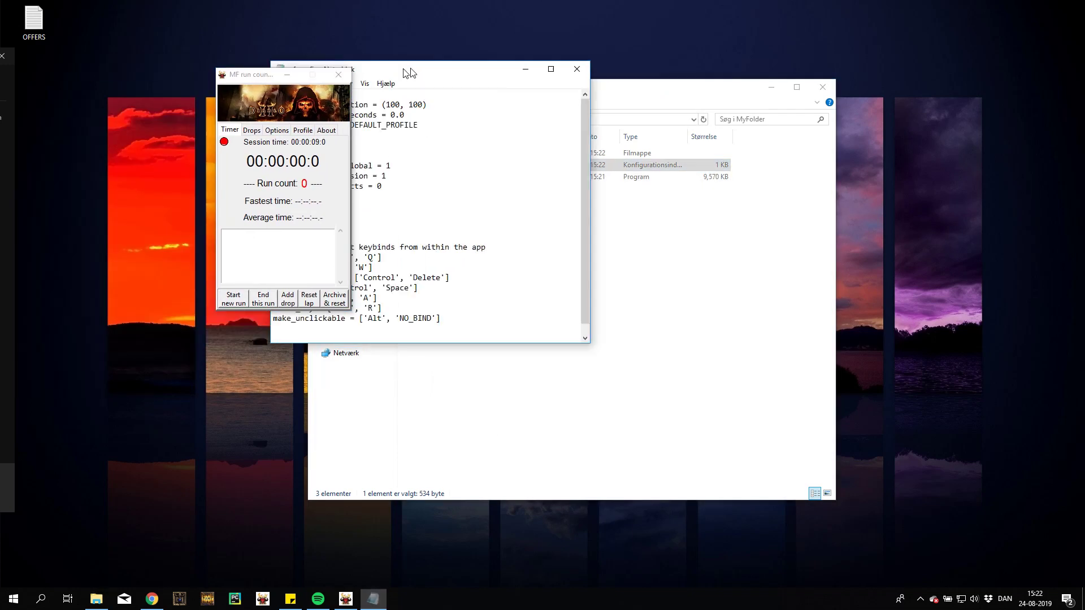
drag(398, 98, 628, 170)
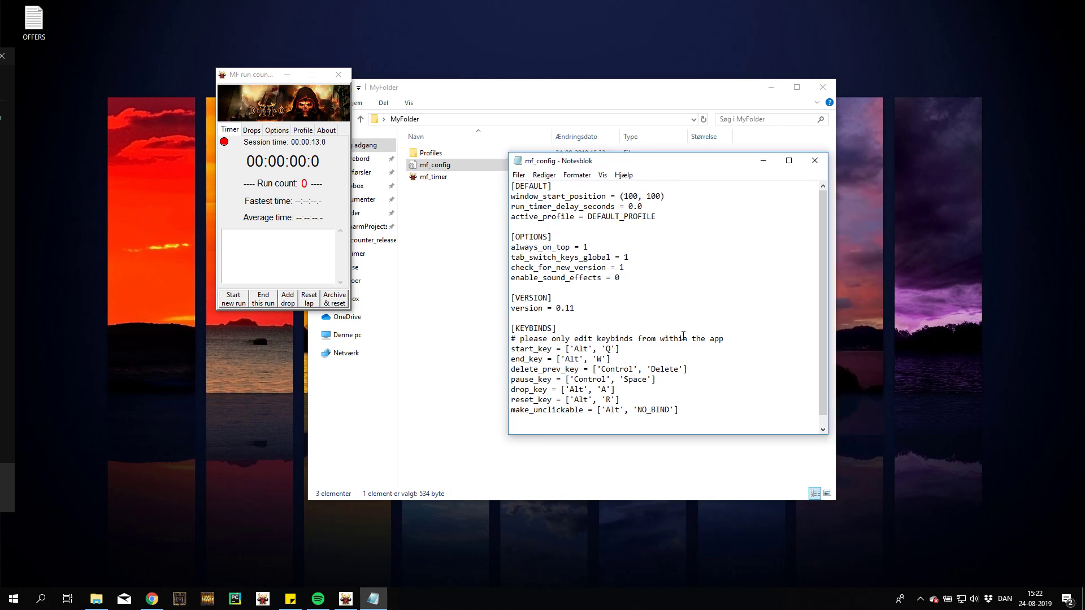
scroll(618, 418, down, 1)
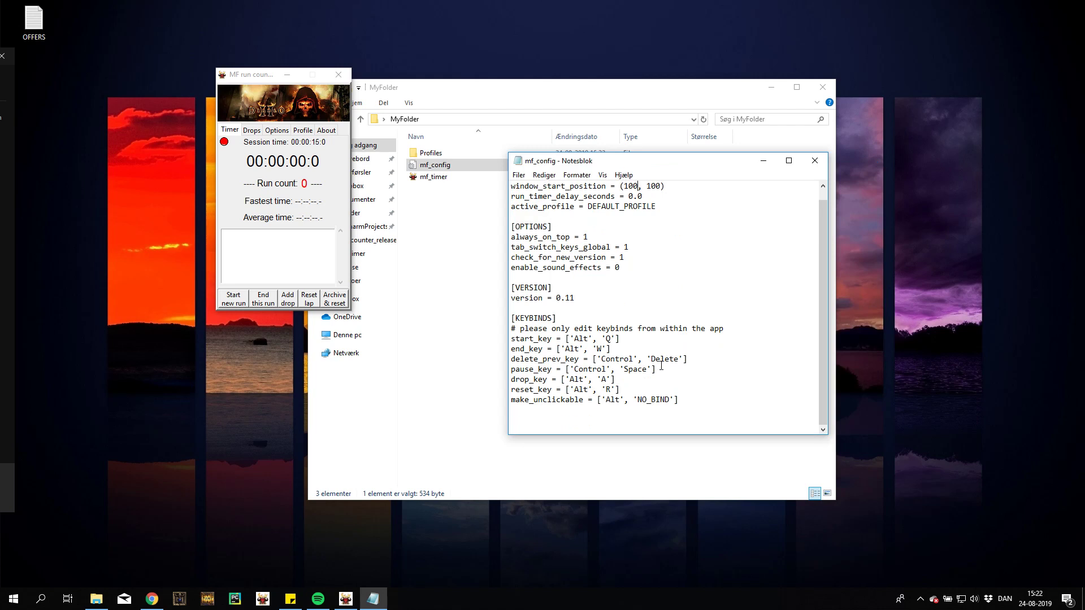
scroll(695, 276, up, 1)
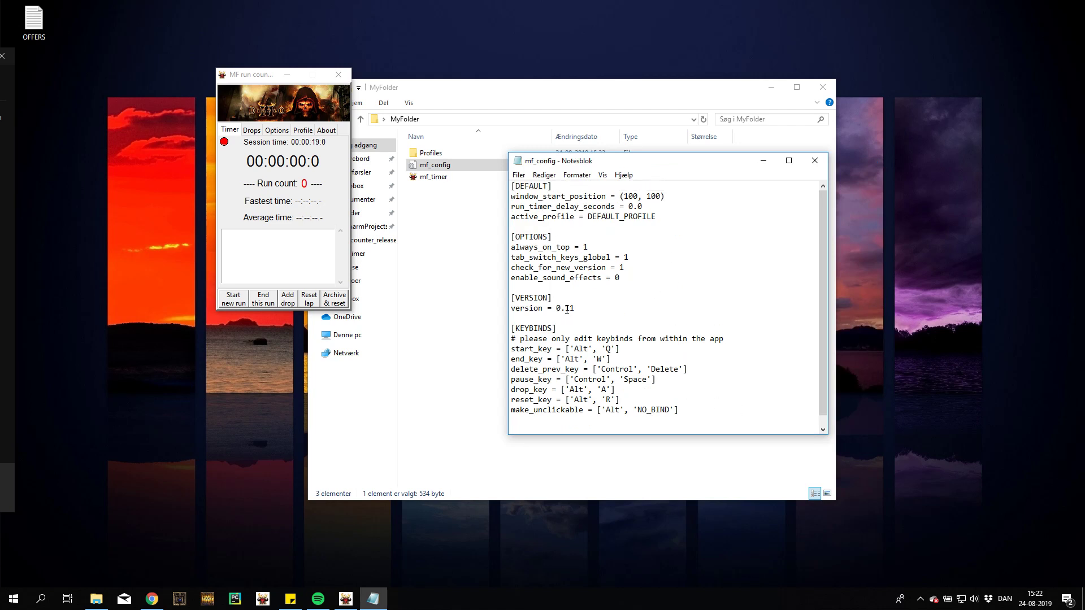
click(816, 161)
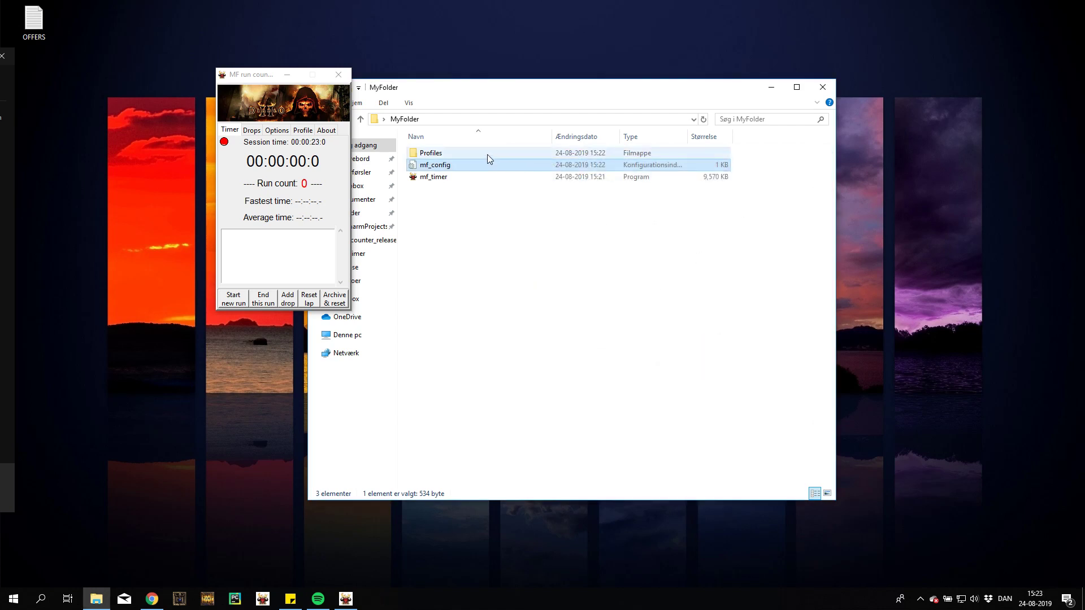
double_click(432, 153)
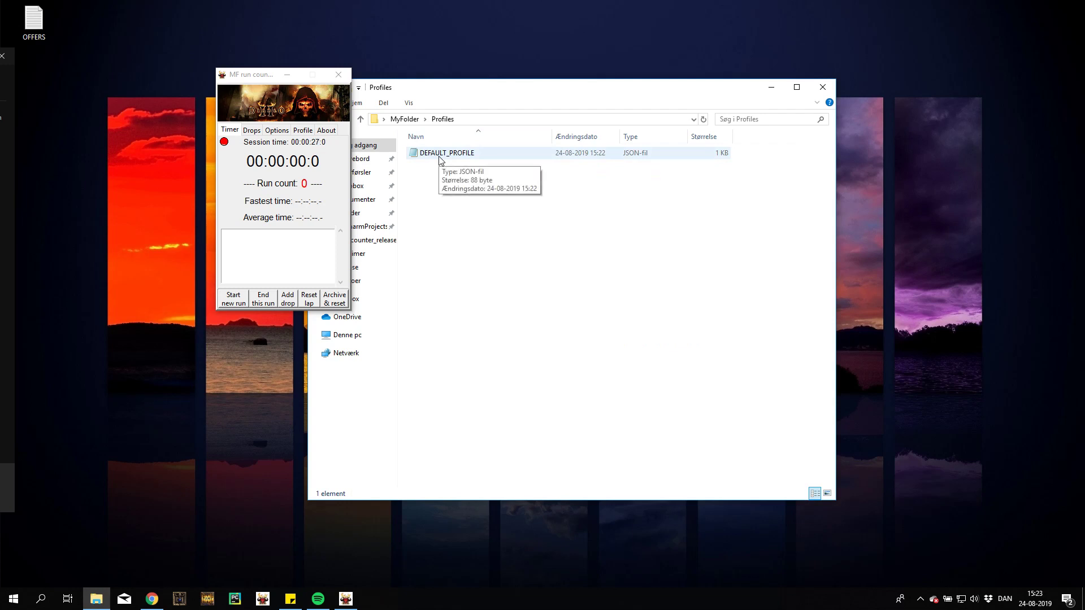
click(404, 119)
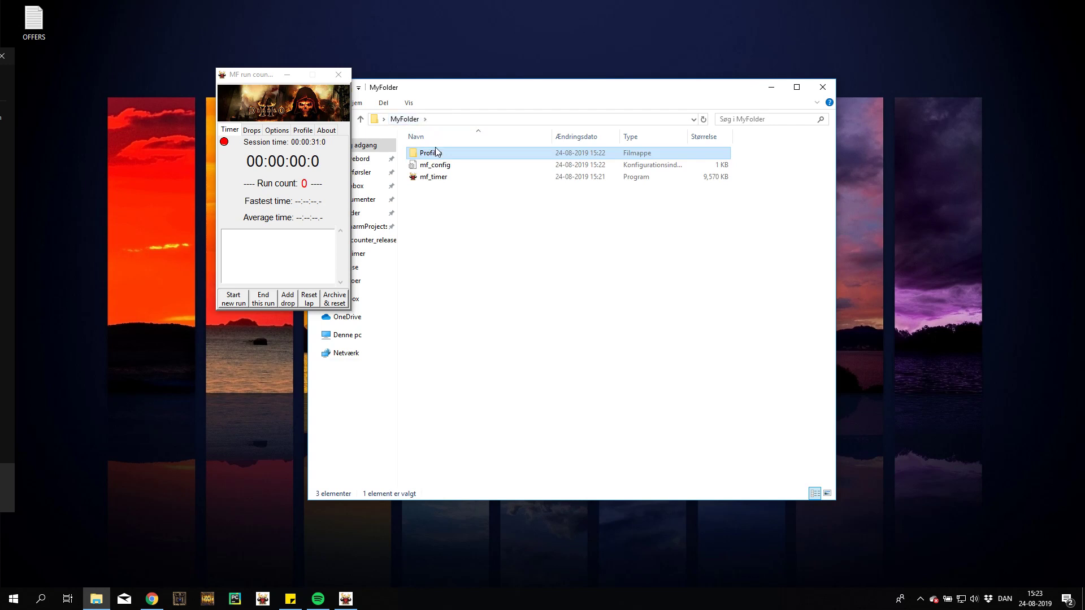
Step: Create a profile named NewProfile for MyChar doing Chaos runs with 800% MF
click(301, 131)
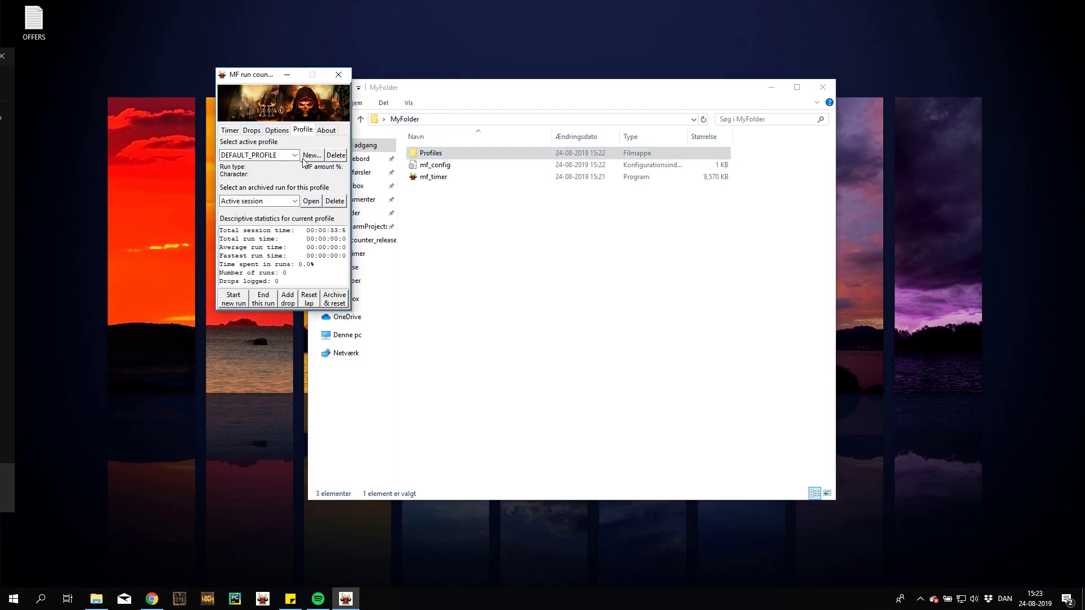
click(310, 156)
mouse_move(356, 190)
mouse_down()
mouse_move(390, 155)
mouse_move(335, 163)
mouse_up()
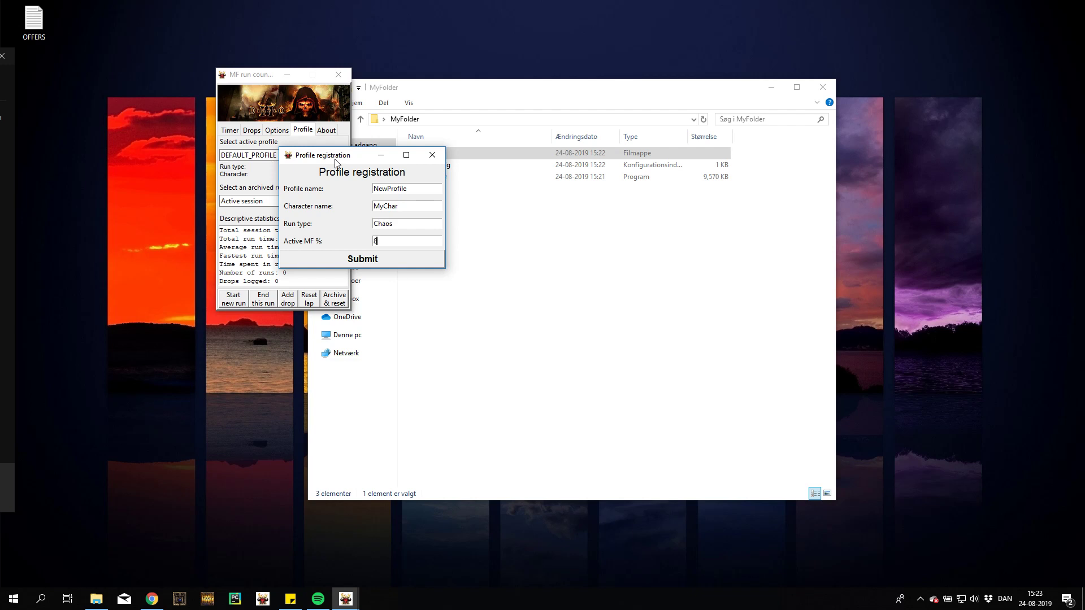
key(Return)
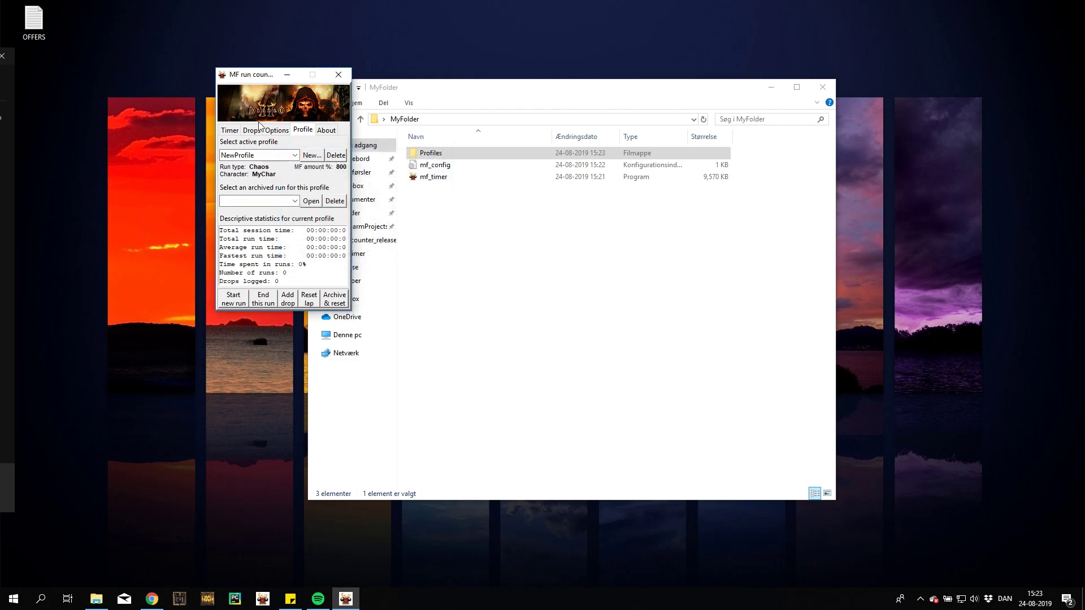
Step: Delete DEFAULT_PROFILE, confirming both warnings, and check the Profiles folder contents
click(274, 157)
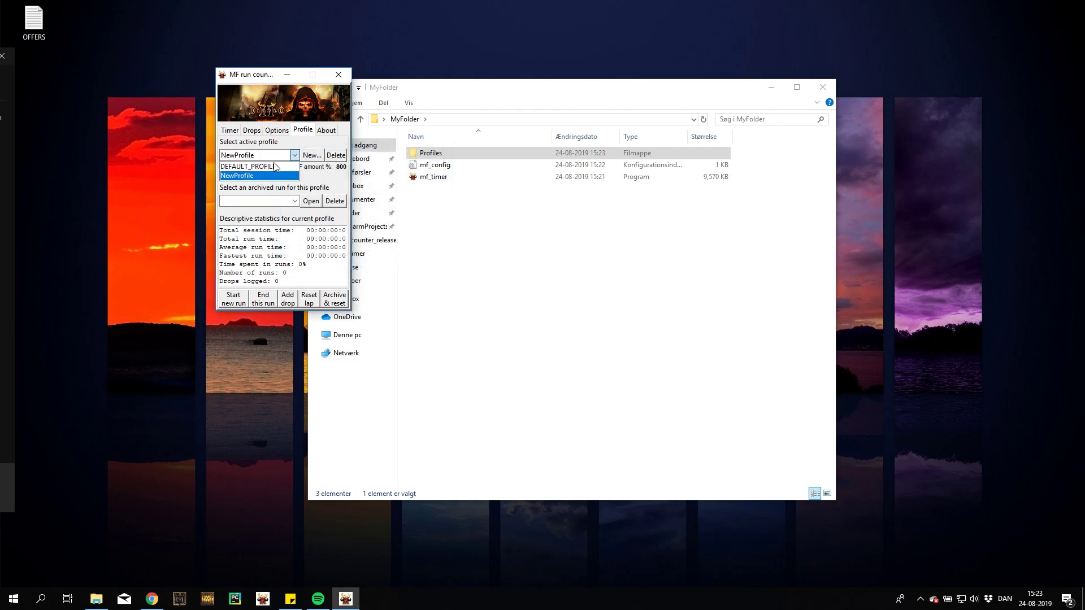
click(274, 167)
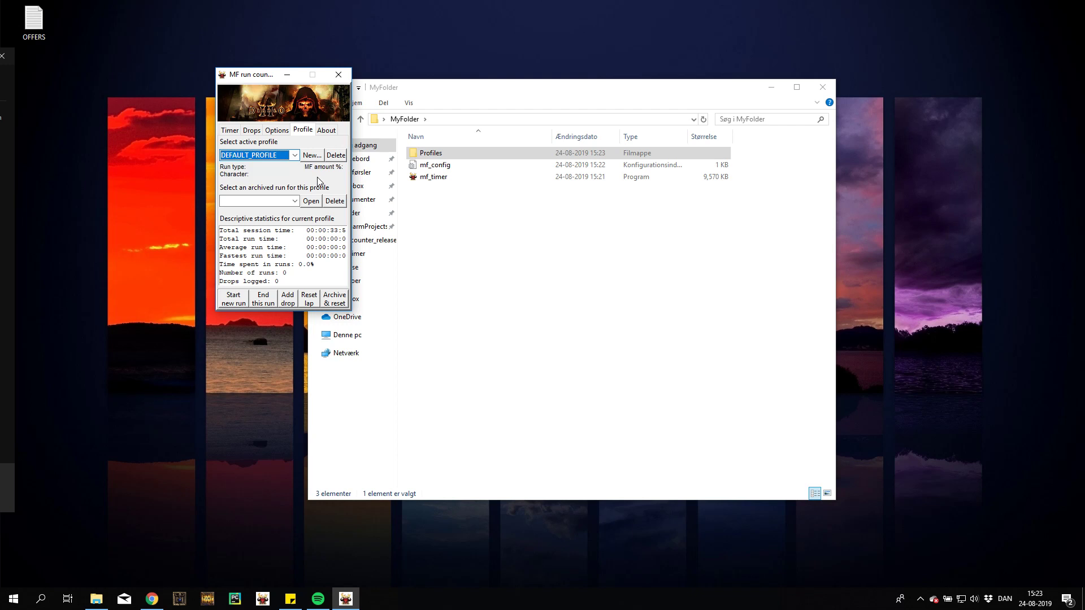
click(335, 155)
click(411, 238)
click(391, 227)
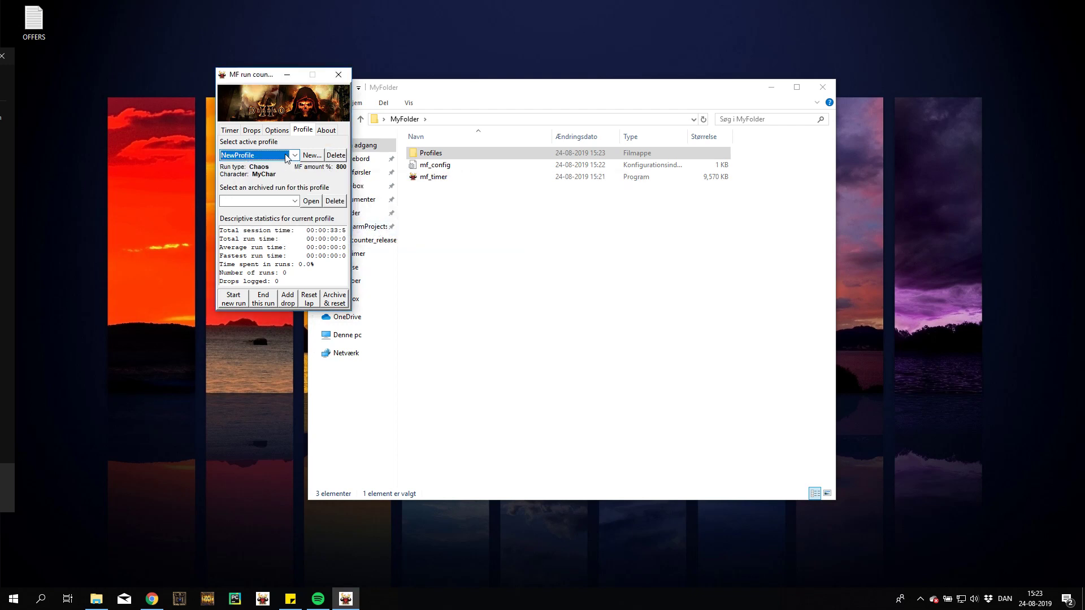
double_click(431, 153)
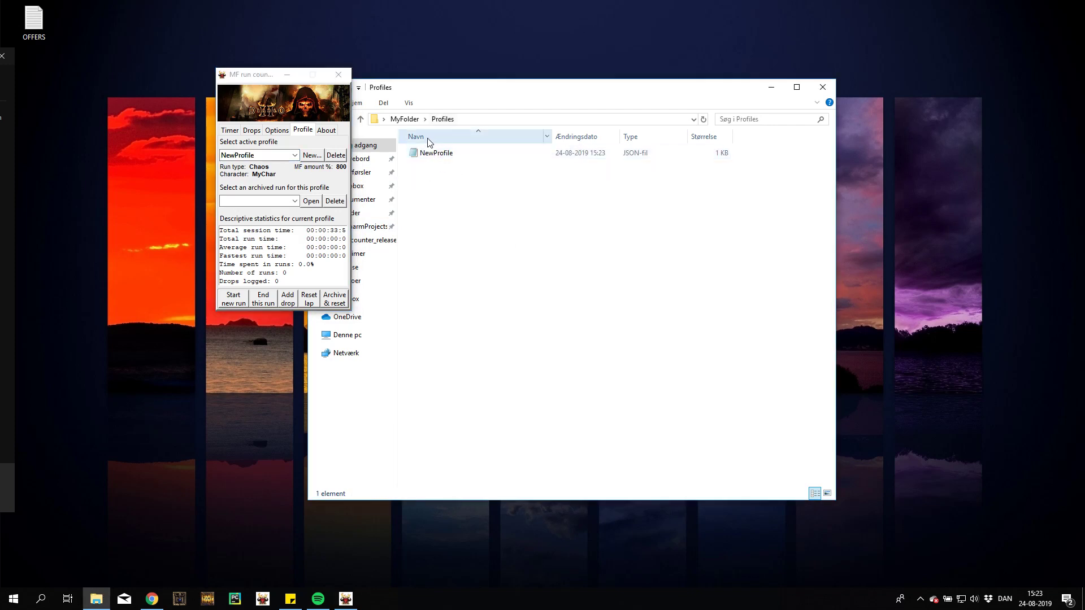
key(BackSpace)
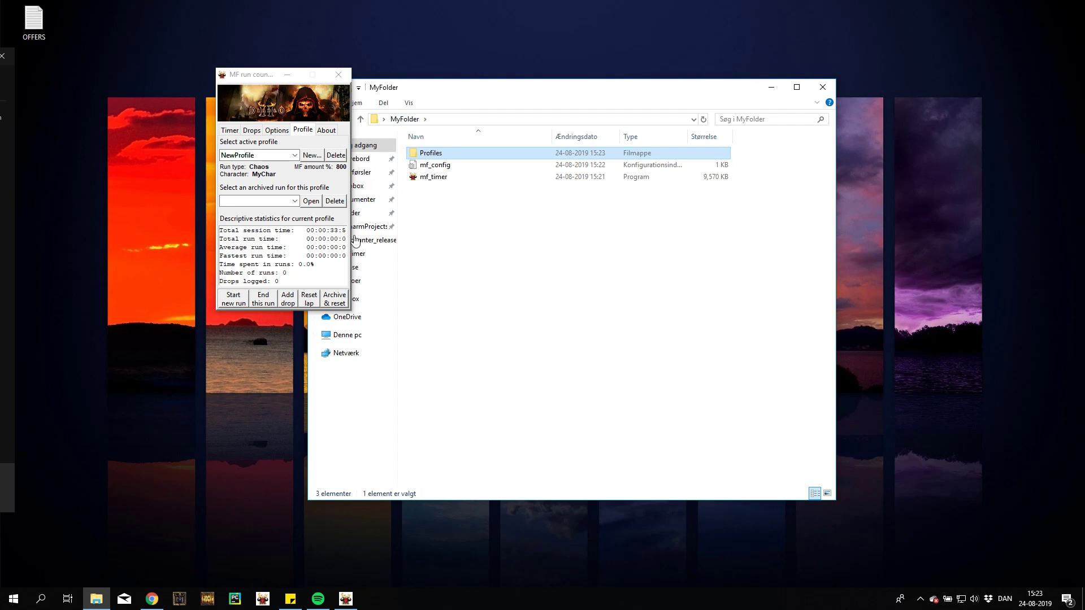
Step: Attempt deleting NewProfile, dismiss the one-profile error, browse profiles, and return to Timer
click(335, 155)
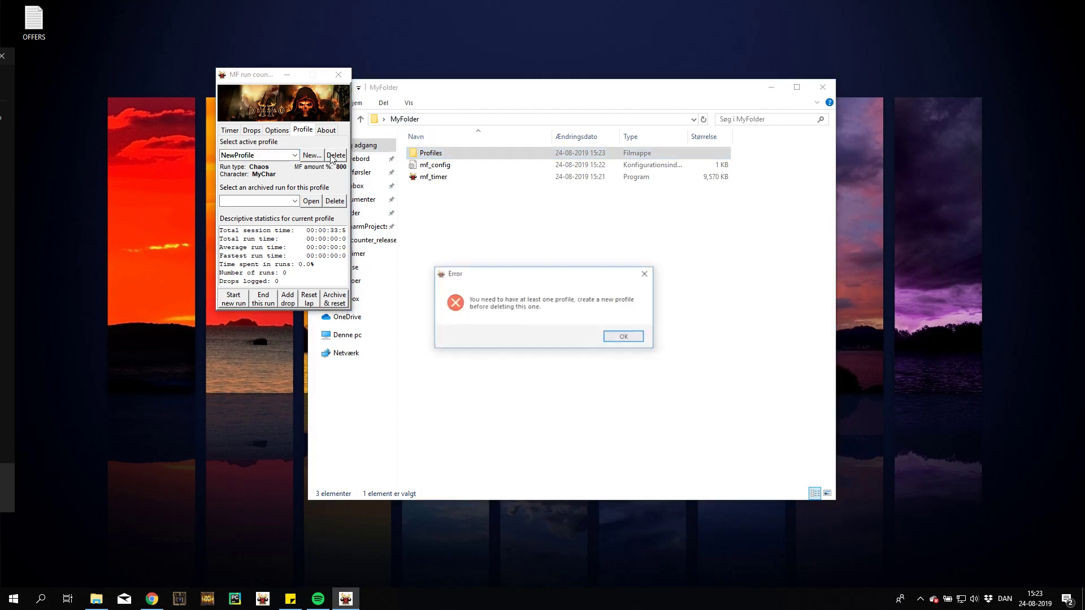
drag(550, 282, 399, 187)
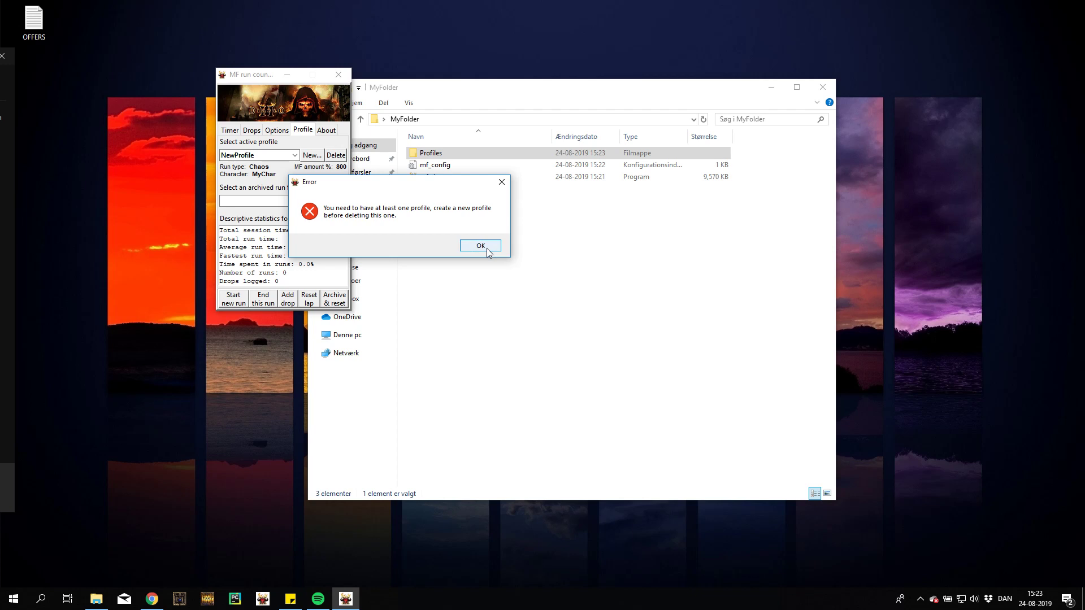
click(480, 246)
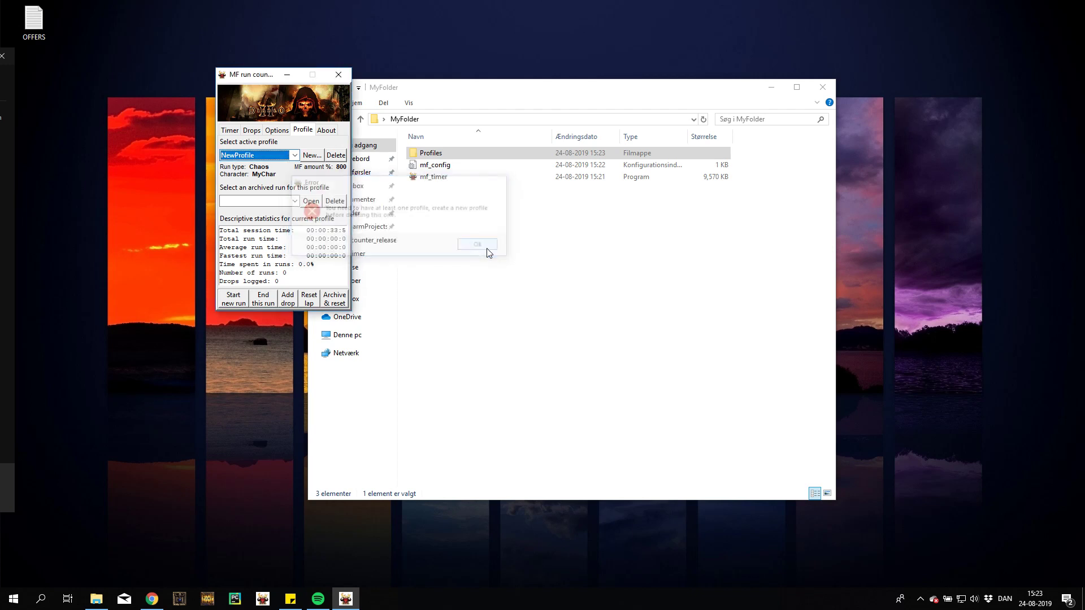
click(295, 159)
click(255, 167)
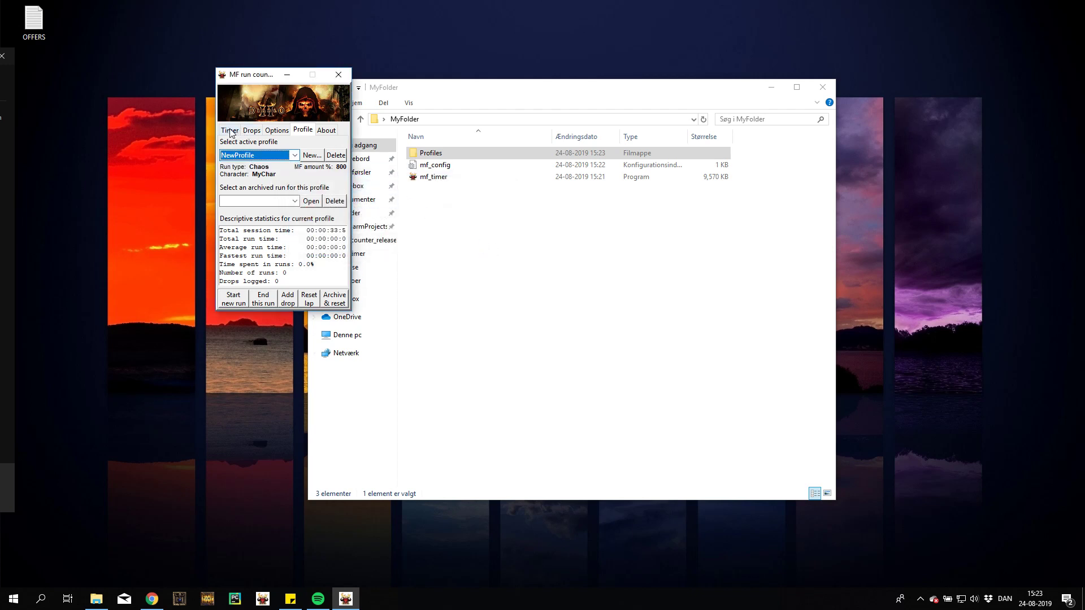
click(230, 131)
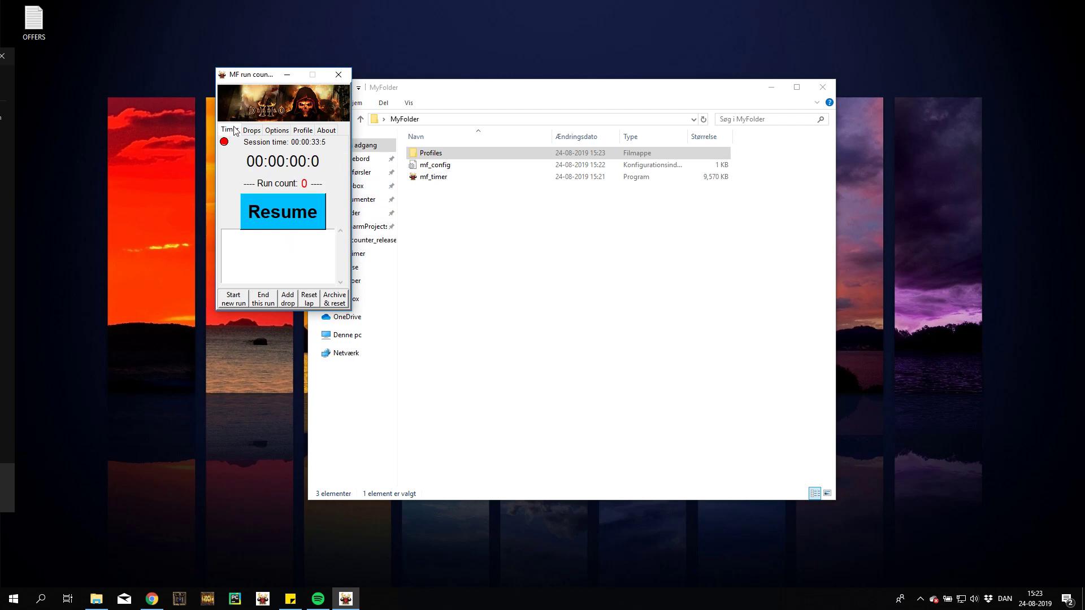
Step: Close the test counter, then launch mf_timer from the MF_counter_releases release folder
click(338, 78)
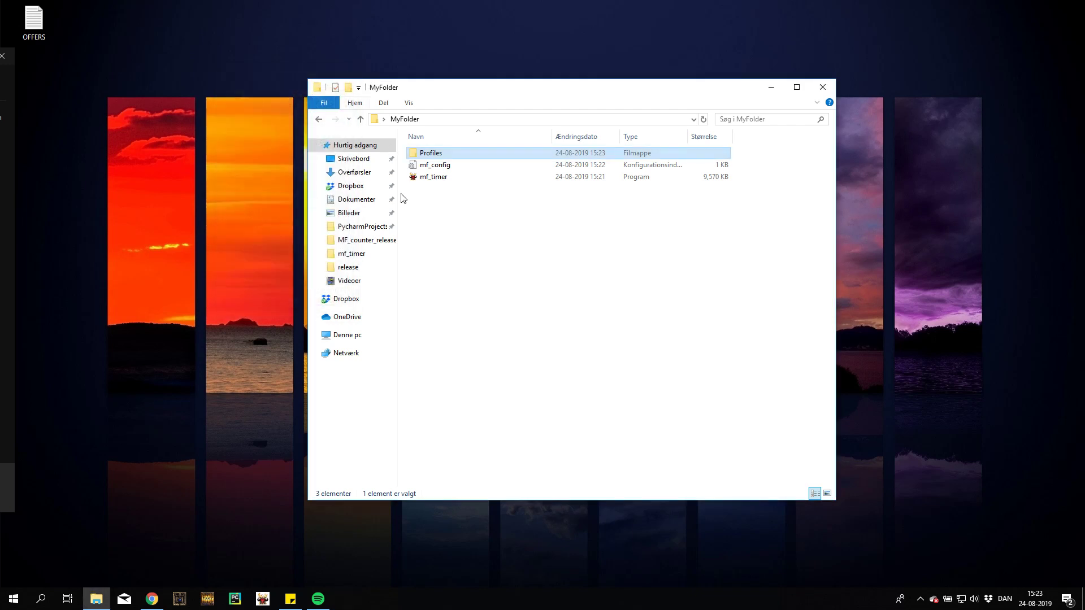
click(367, 240)
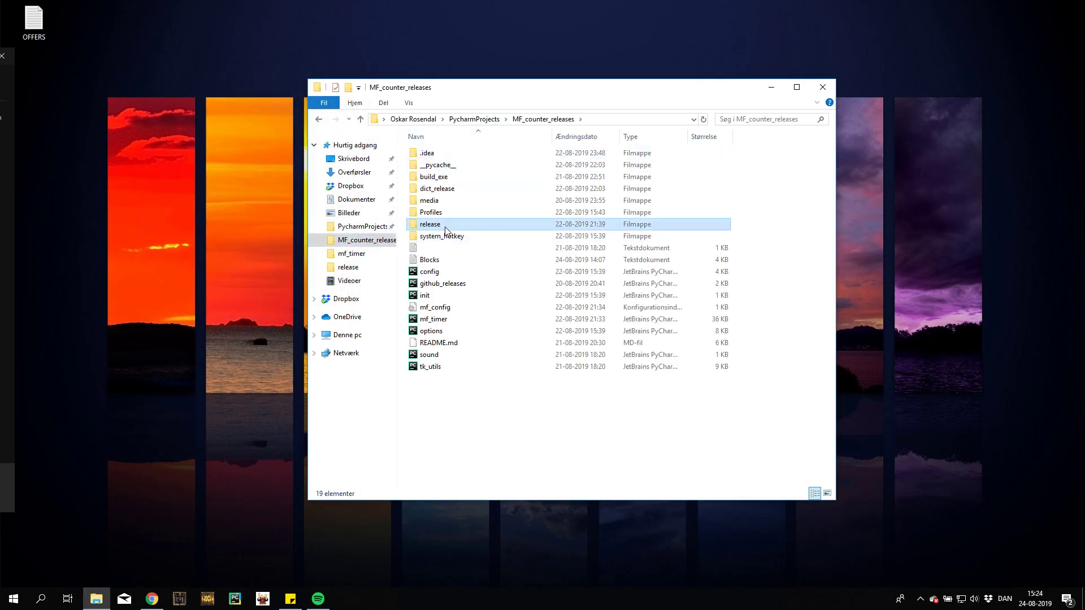
double_click(430, 224)
double_click(434, 176)
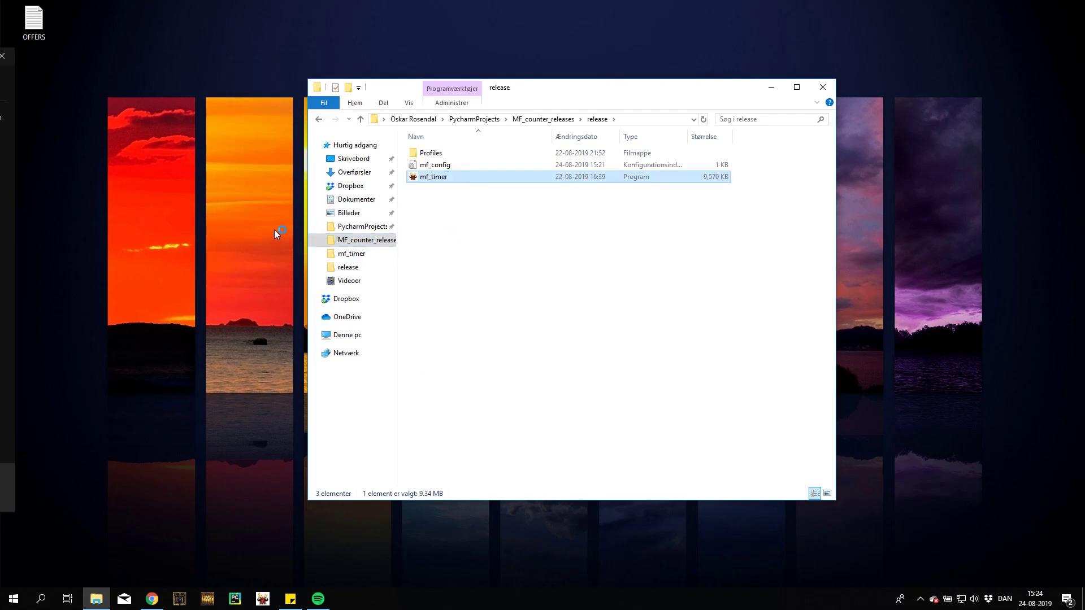
Step: Preview an archived run from the Profile tab, then close the archive browser
click(640, 201)
click(631, 272)
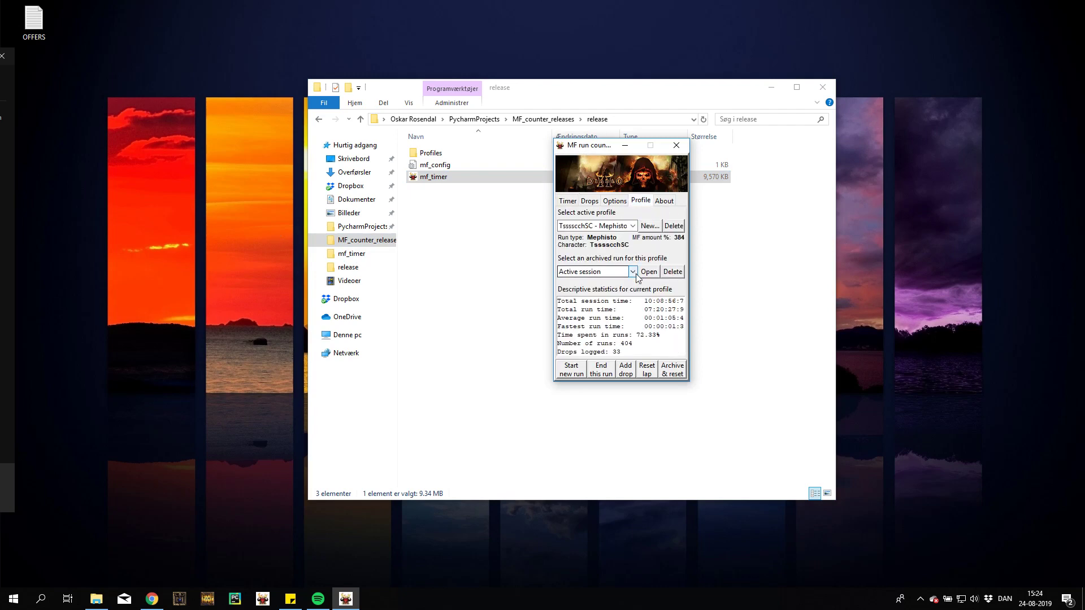
click(594, 280)
click(649, 271)
click(799, 161)
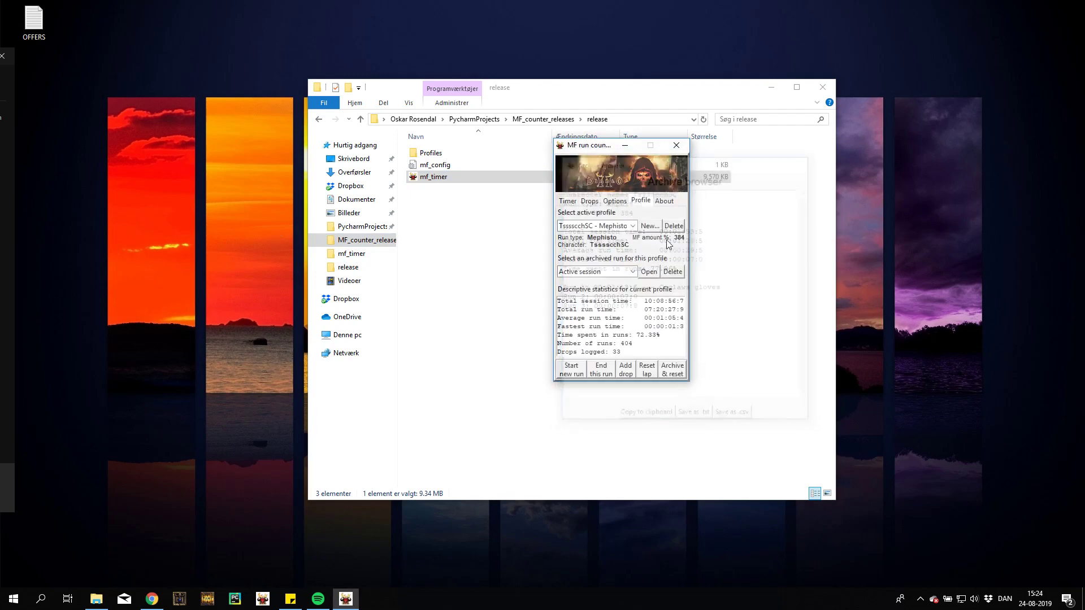
Step: Open the full Profile history and save it to the desktop as text file Mytext
click(631, 272)
click(593, 281)
click(649, 271)
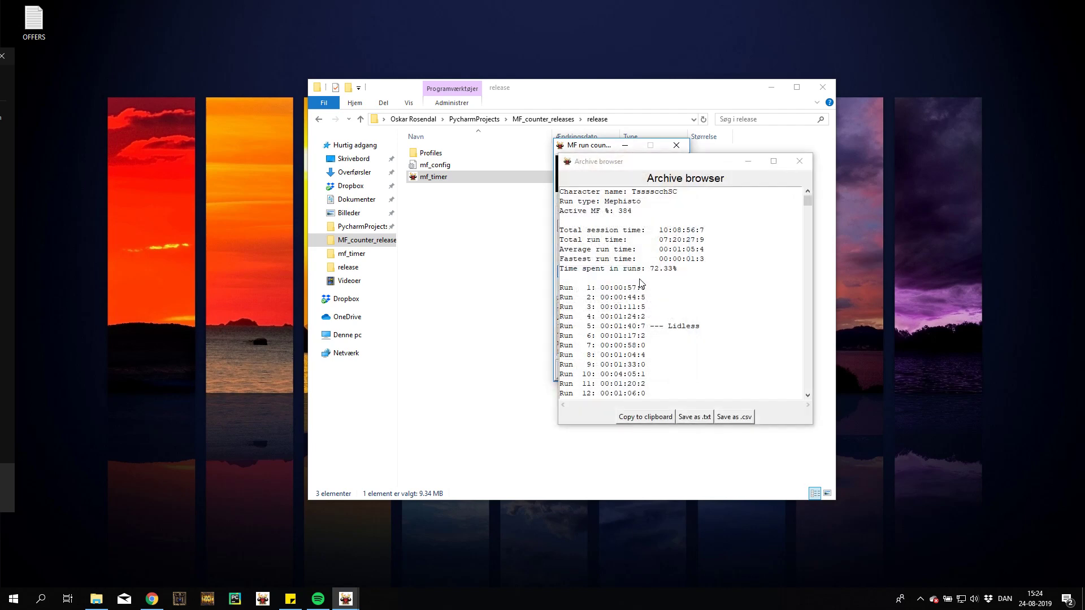
drag(686, 151, 559, 119)
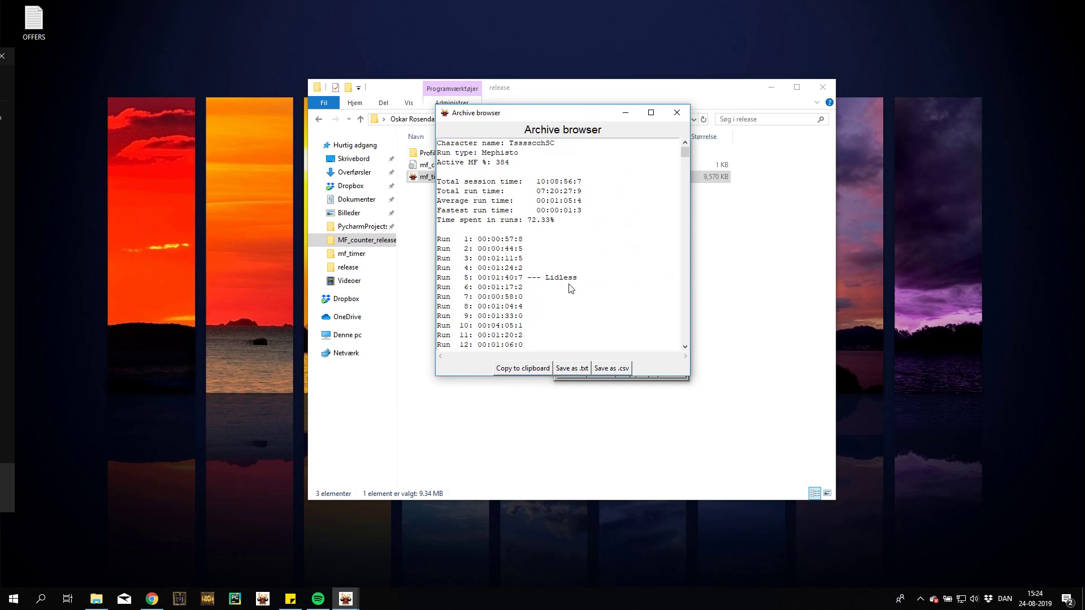
click(570, 369)
drag(725, 170, 447, 127)
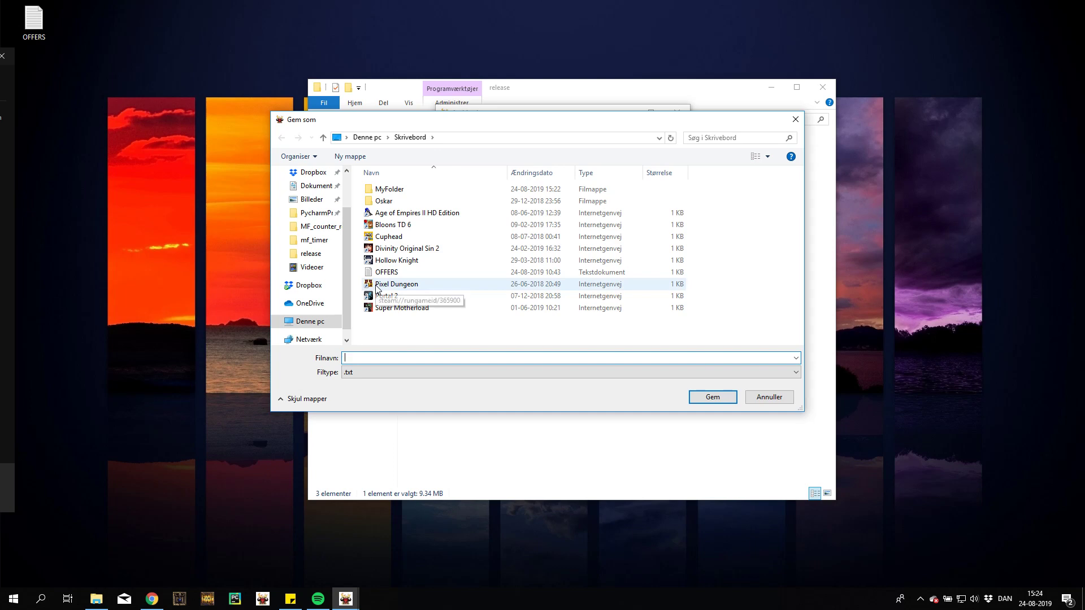
text(test)
key(Return)
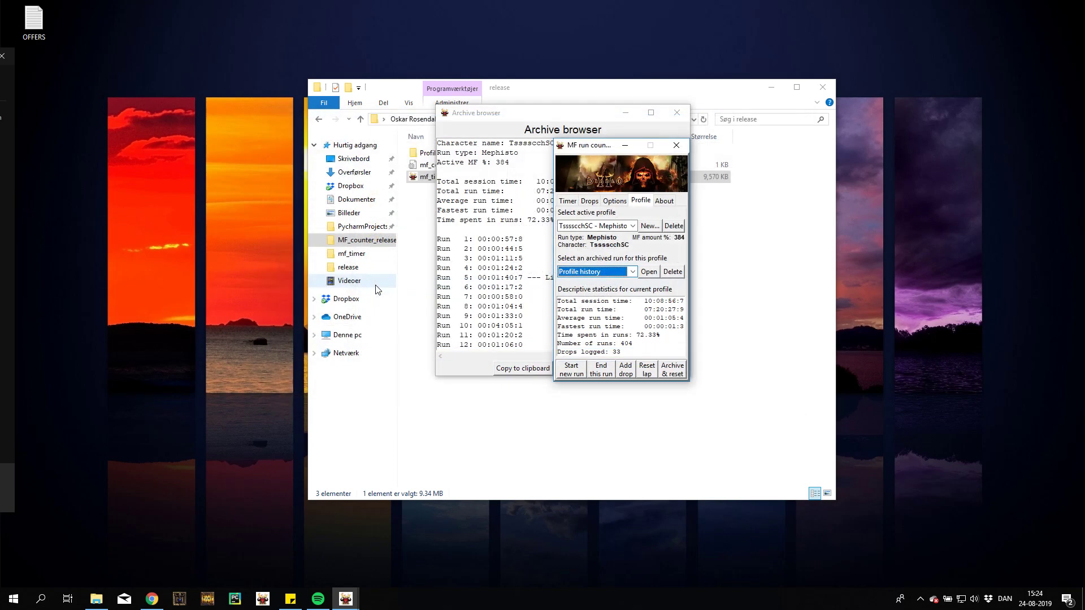
Step: Reopen the Profile history and save it to the desktop as csv file mycsv
click(649, 271)
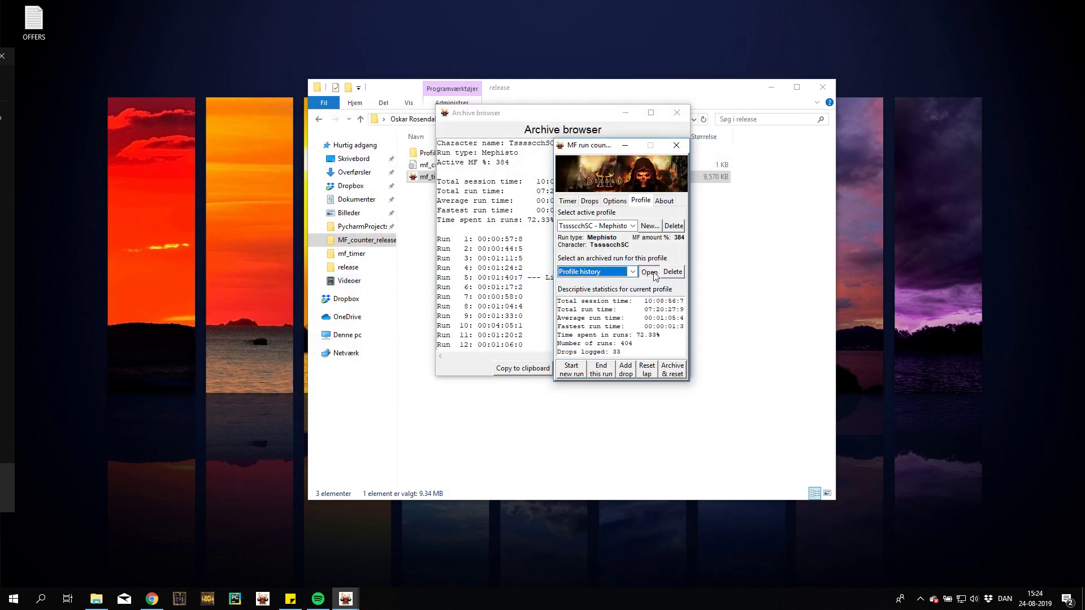
click(796, 174)
click(551, 268)
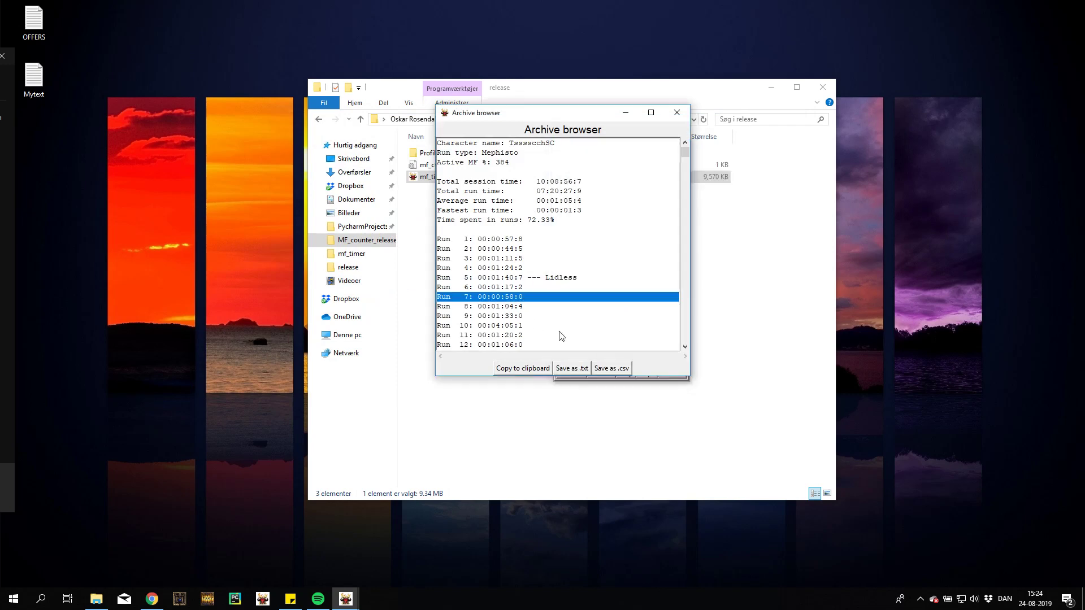
click(601, 369)
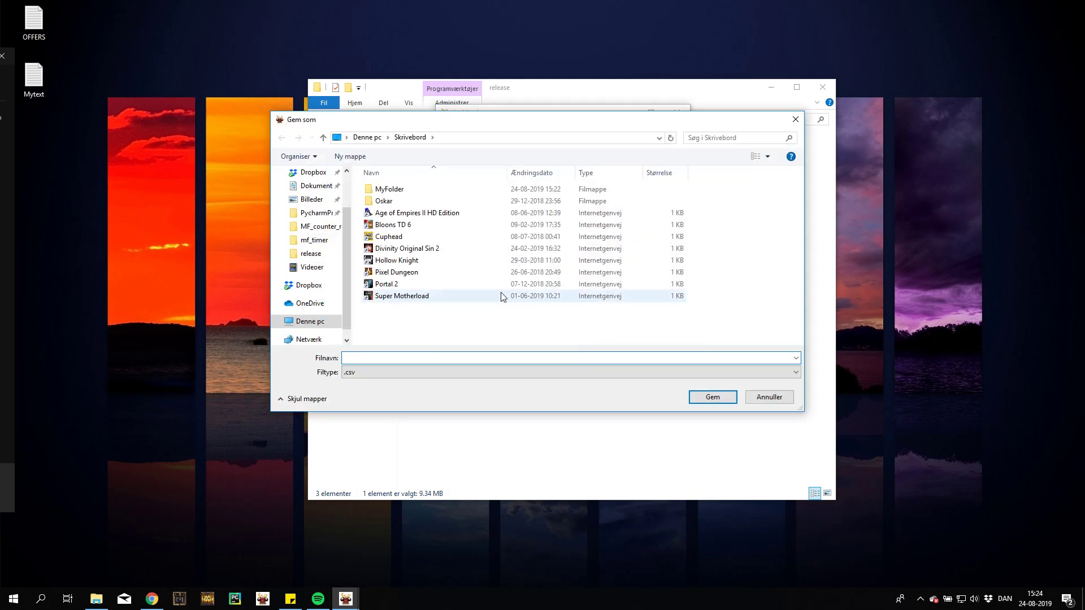
text(mycsv)
key(Return)
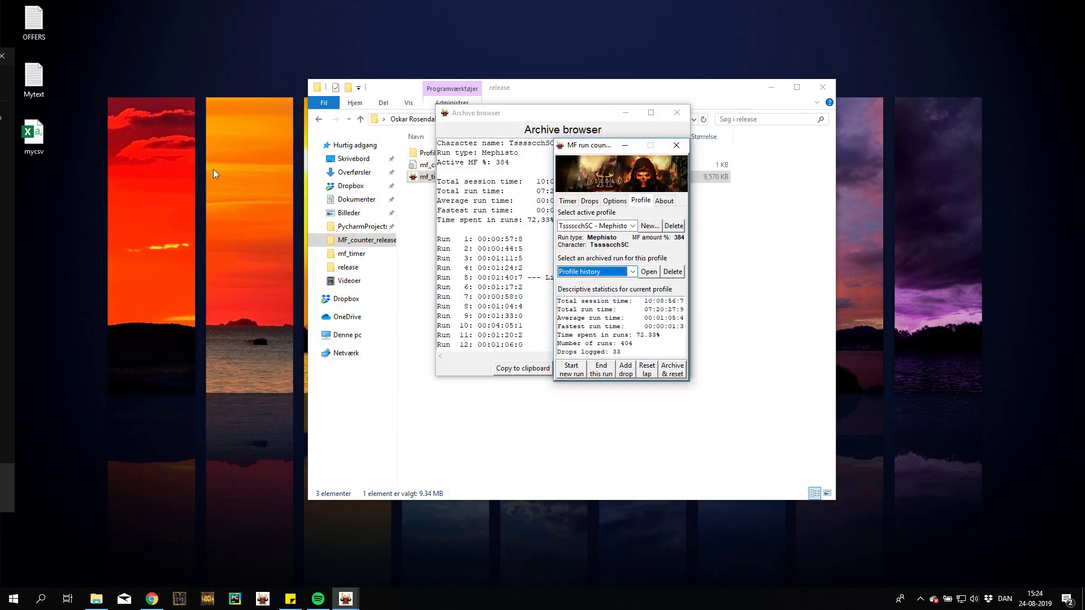
double_click(41, 82)
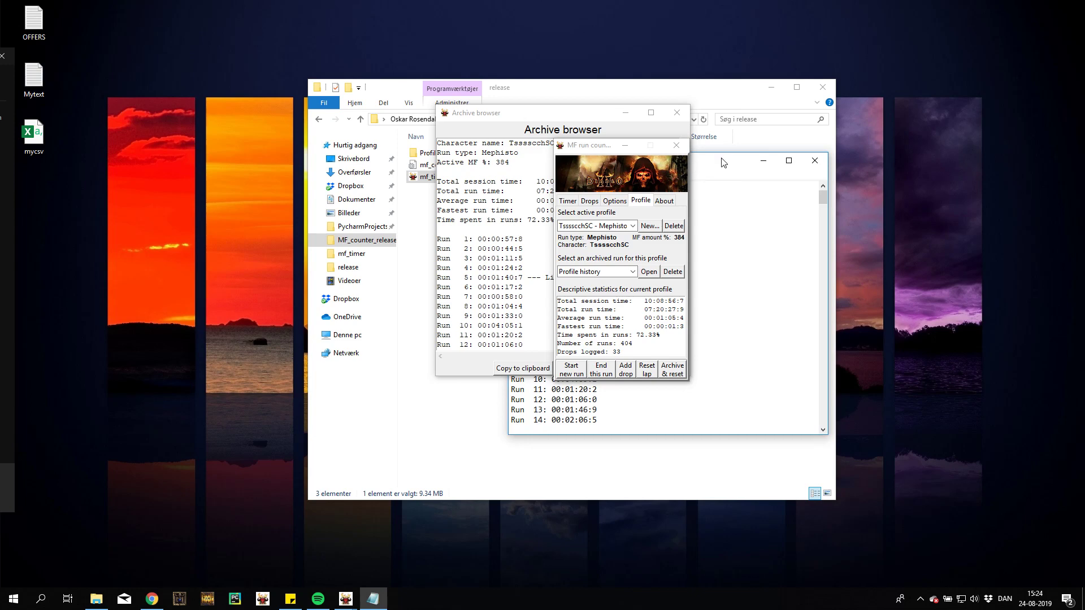
mouse_move(729, 161)
mouse_down()
mouse_move(904, 116)
mouse_move(912, 99)
mouse_up()
scroll(877, 140, down, 5)
scroll(876, 140, down, 10)
scroll(876, 140, down, 10)
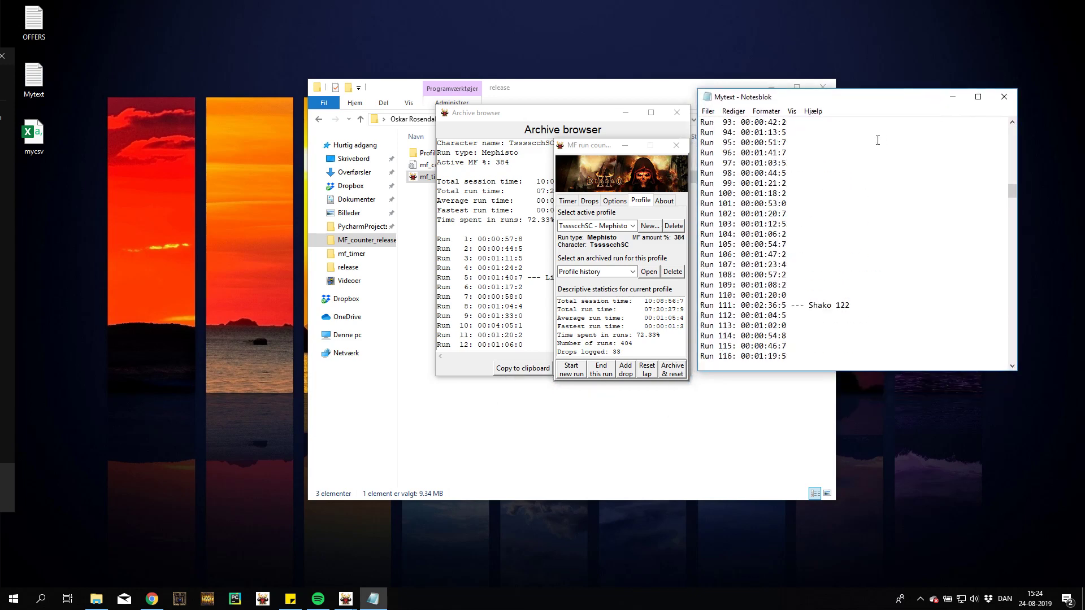
scroll(877, 139, down, 10)
scroll(877, 140, down, 10)
scroll(877, 140, down, 5)
click(1004, 96)
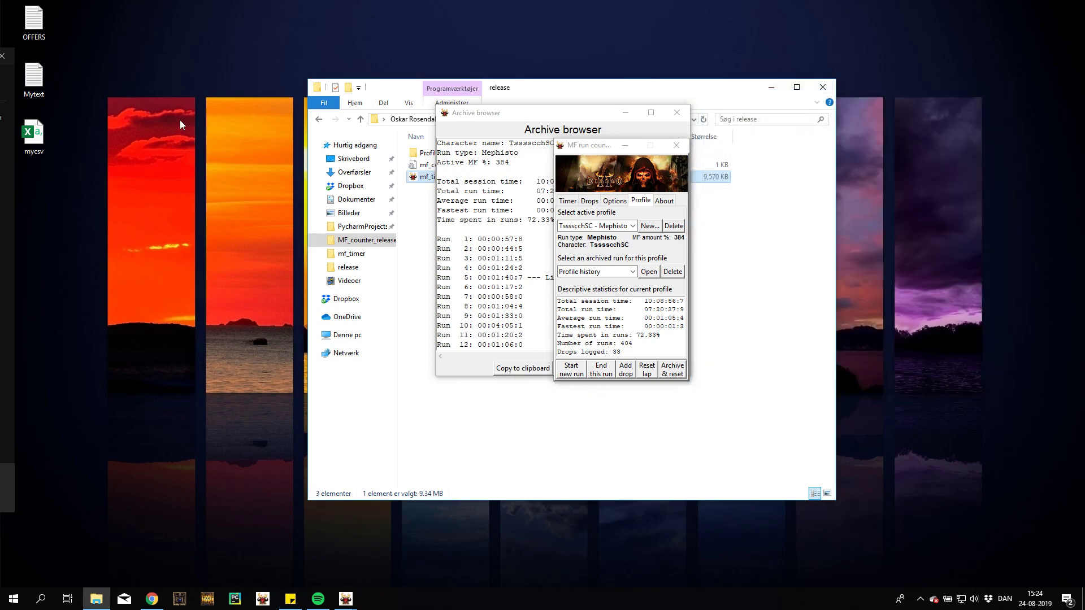
double_click(34, 131)
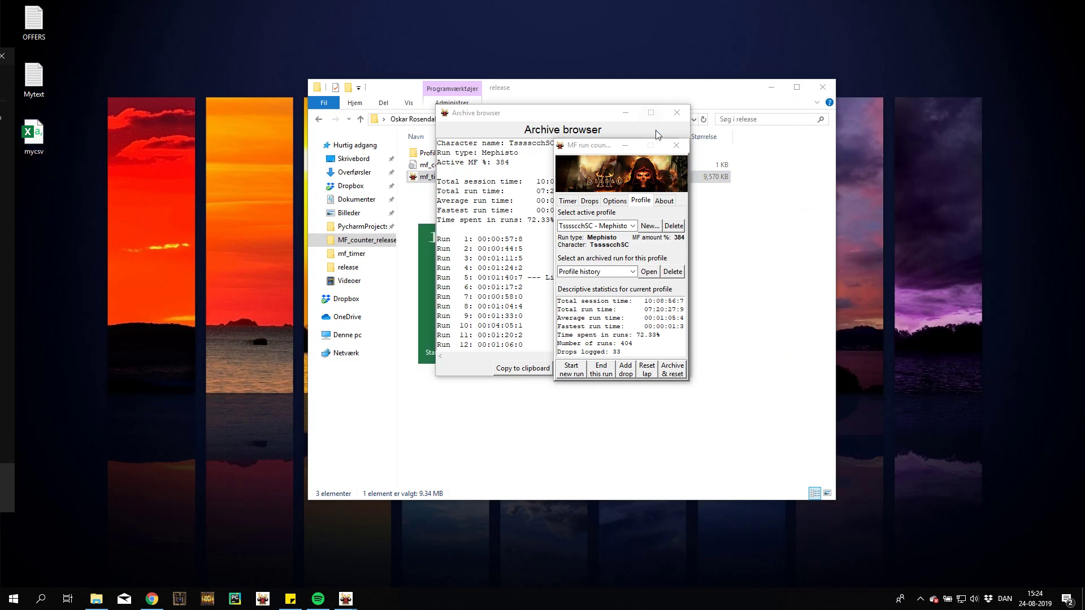
Step: Leave the Archive browser and inspect mycsv's run list, including cell B11 and the Run 9 label
click(676, 113)
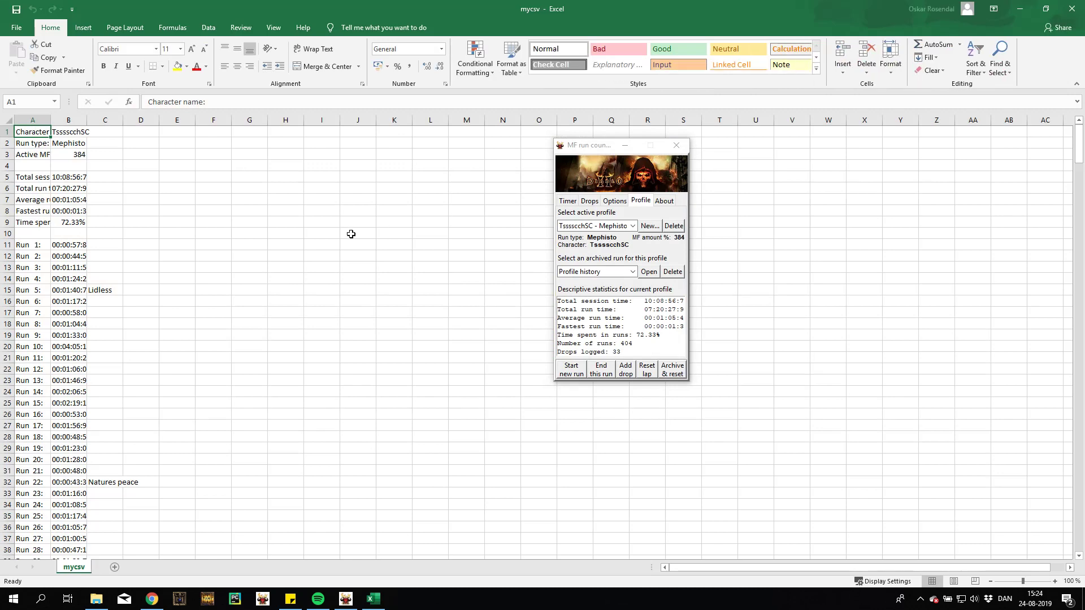
click(212, 227)
click(102, 246)
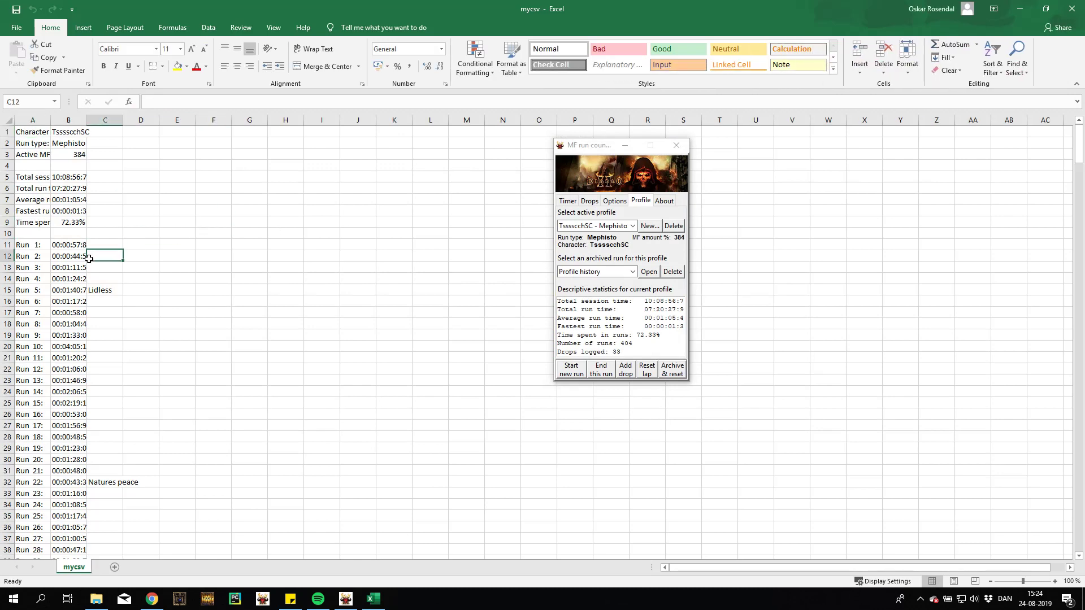
scroll(103, 305, down, 5)
scroll(103, 305, down, 5)
scroll(104, 305, down, 6)
scroll(103, 305, up, 5)
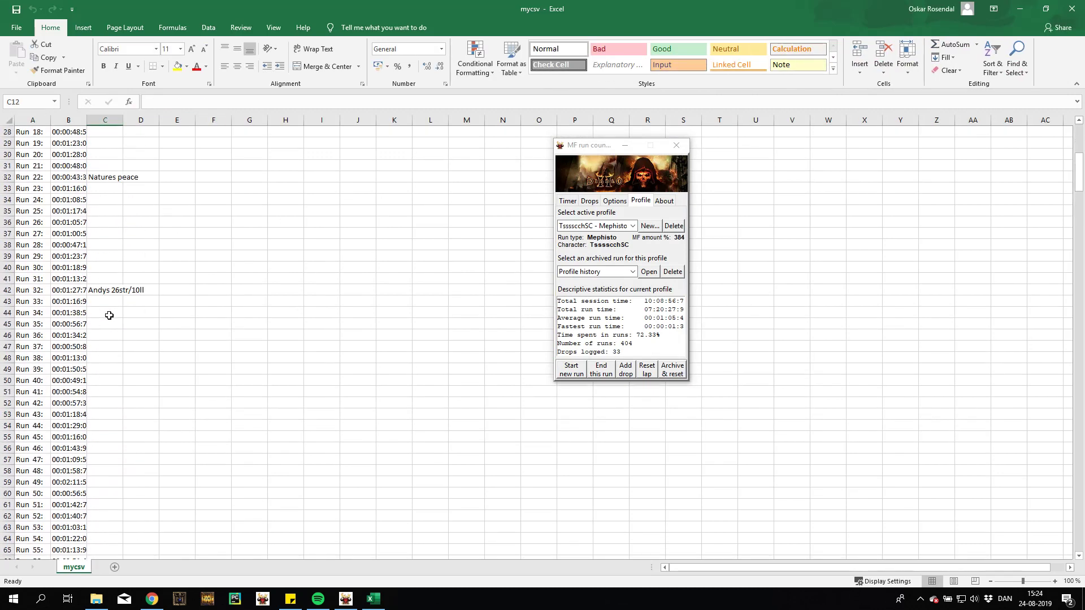
scroll(103, 305, up, 6)
scroll(103, 305, up, 3)
click(68, 245)
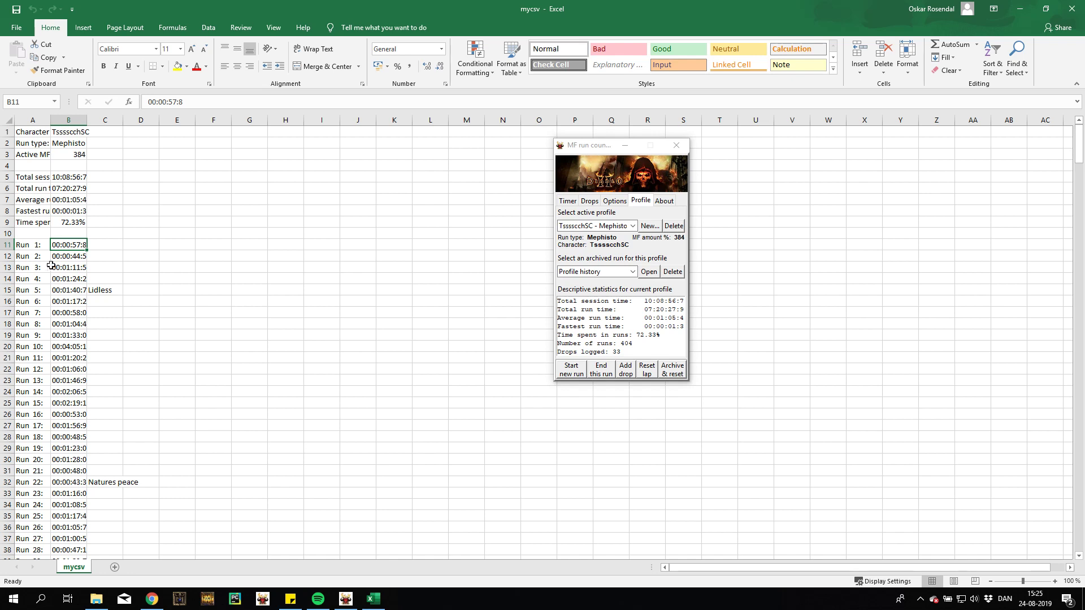
click(40, 334)
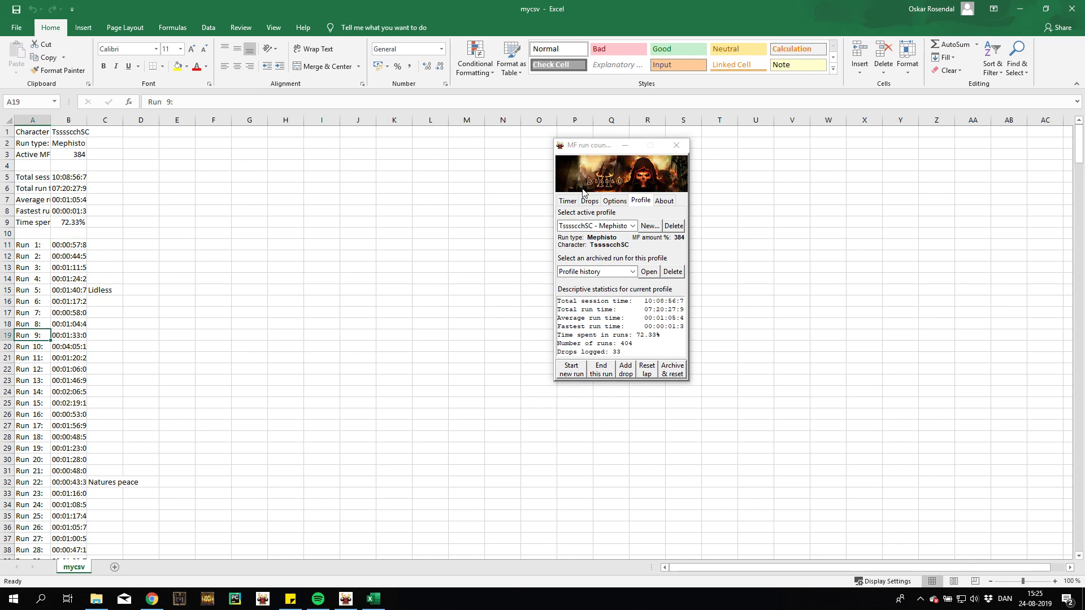
Step: Close the mycsv workbook, nudge the run counter window, and show the version 0.11 About page
click(1070, 8)
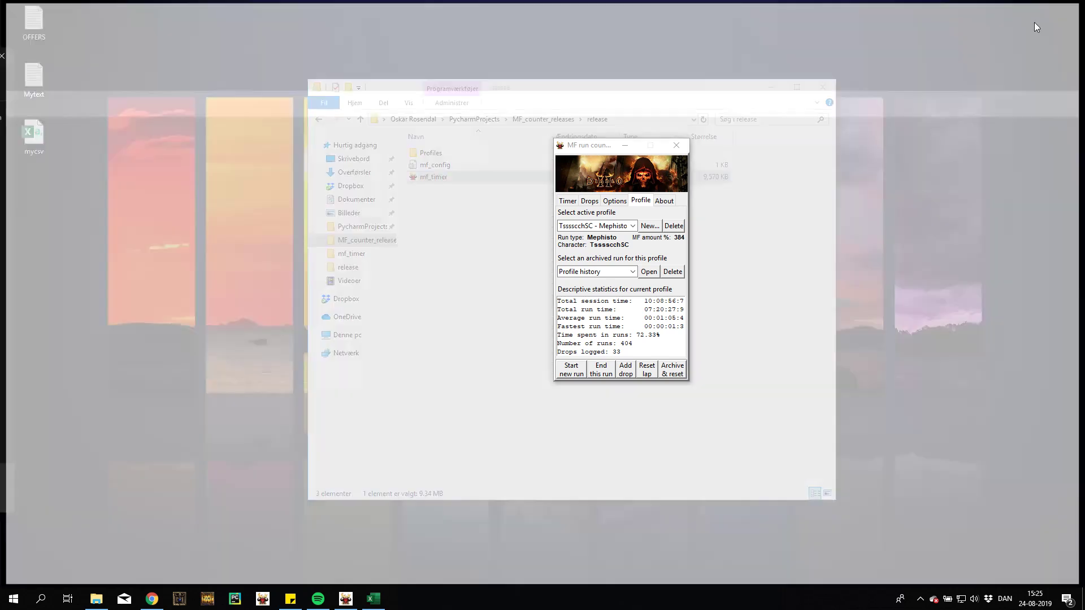
drag(608, 172, 535, 184)
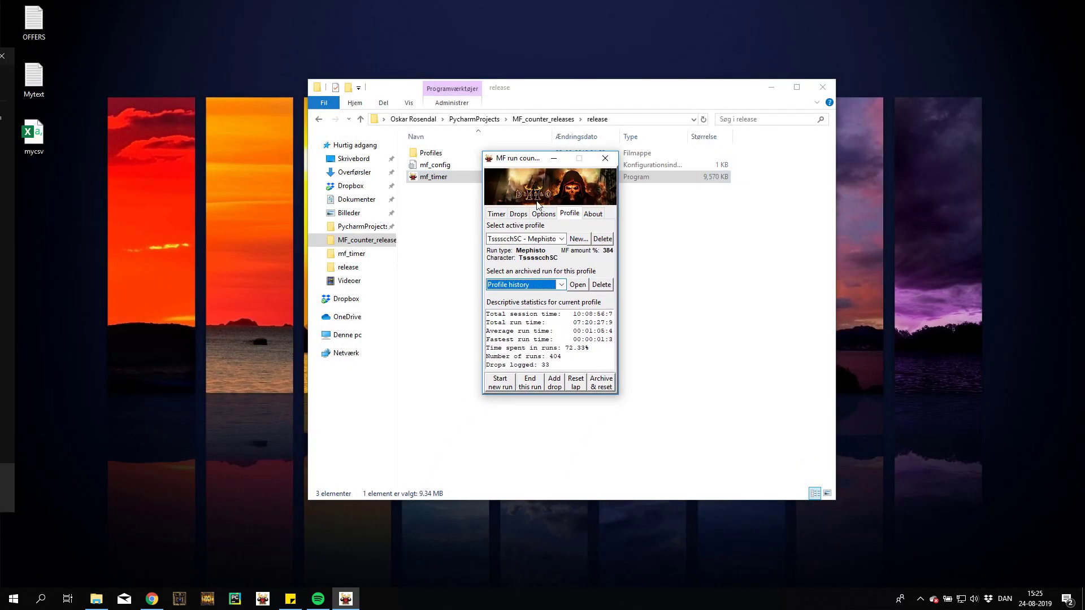
click(597, 214)
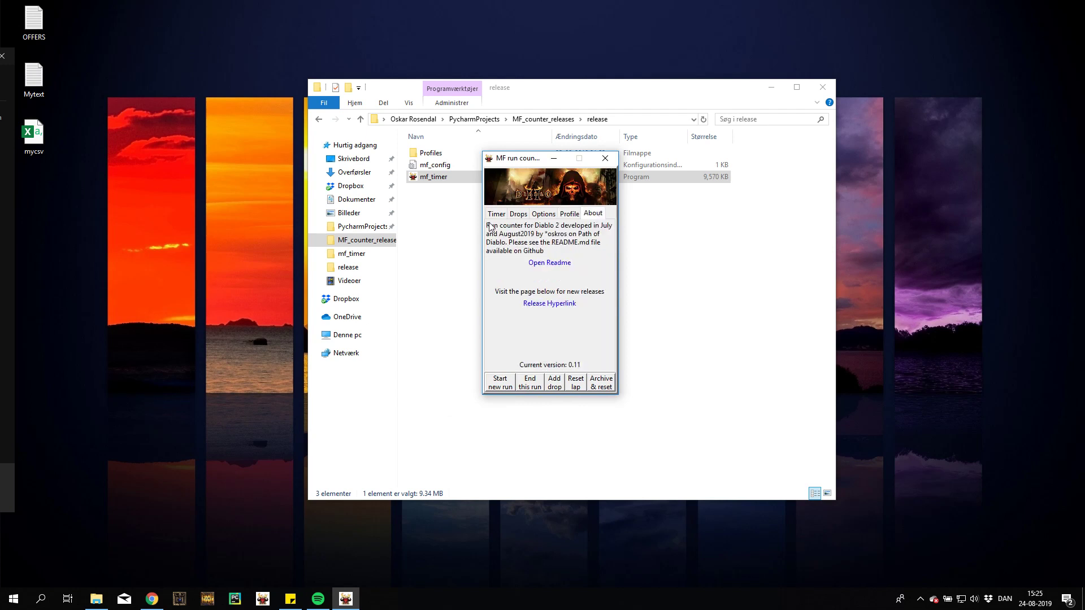
click(493, 214)
click(593, 215)
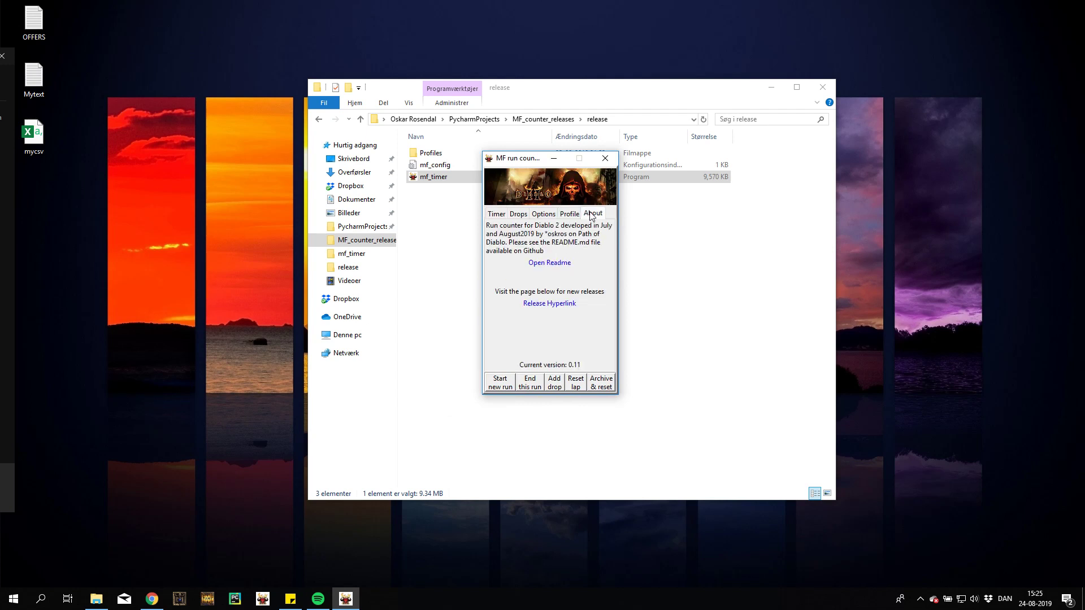